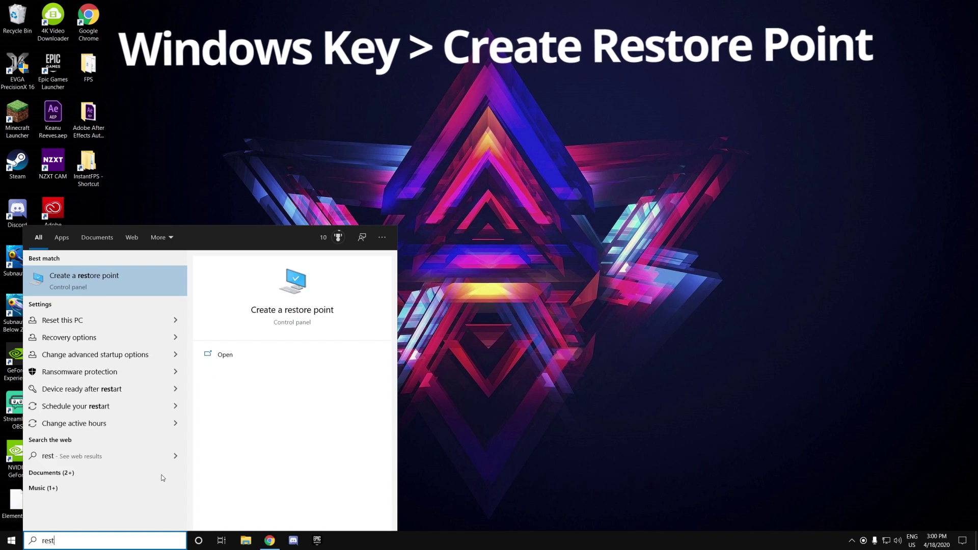
- Create a system restore point named "New vid" from the System Protection settings and close System Properties
{"action": "left_click", "coordinate": [94, 274]}
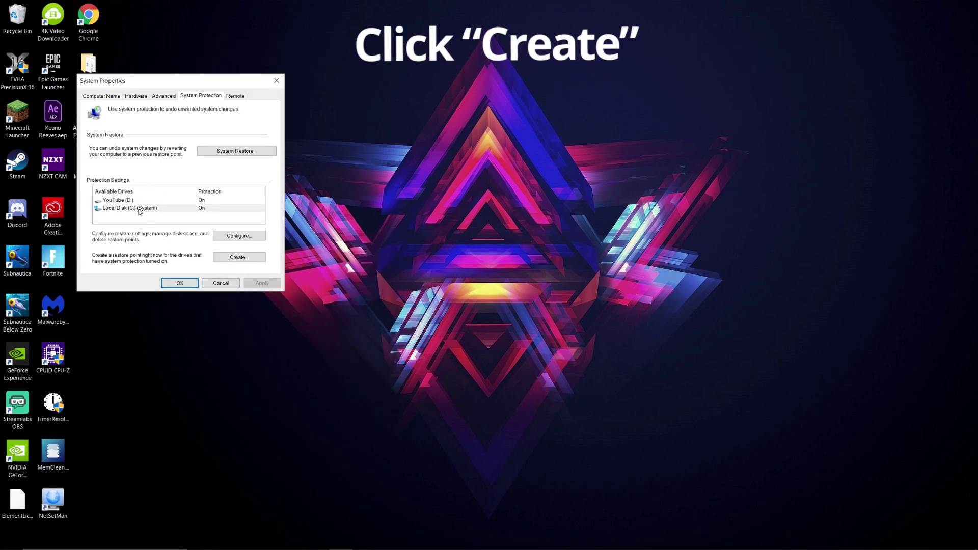
{"action": "left_click", "coordinate": [138, 208]}
{"action": "left_click", "coordinate": [237, 258]}
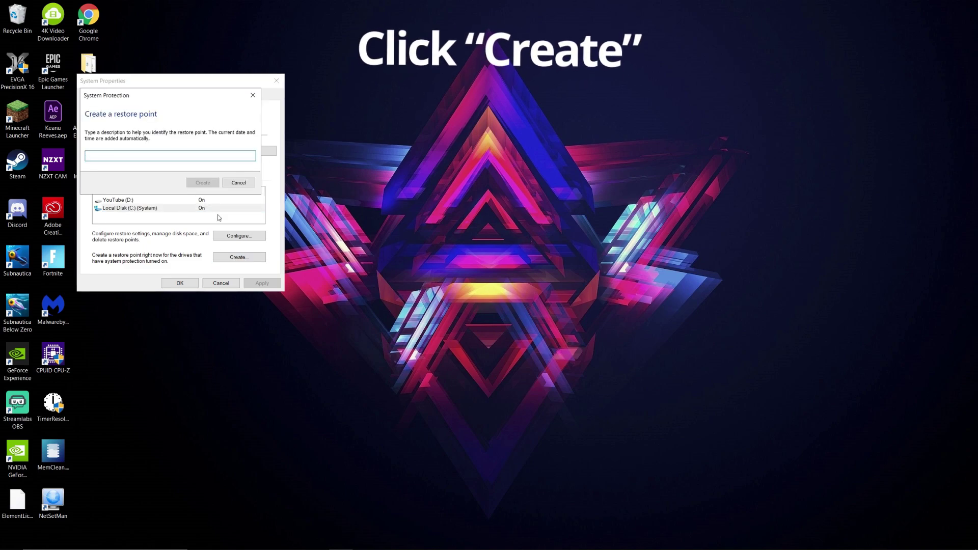
{"action": "type", "text": "New vid"}
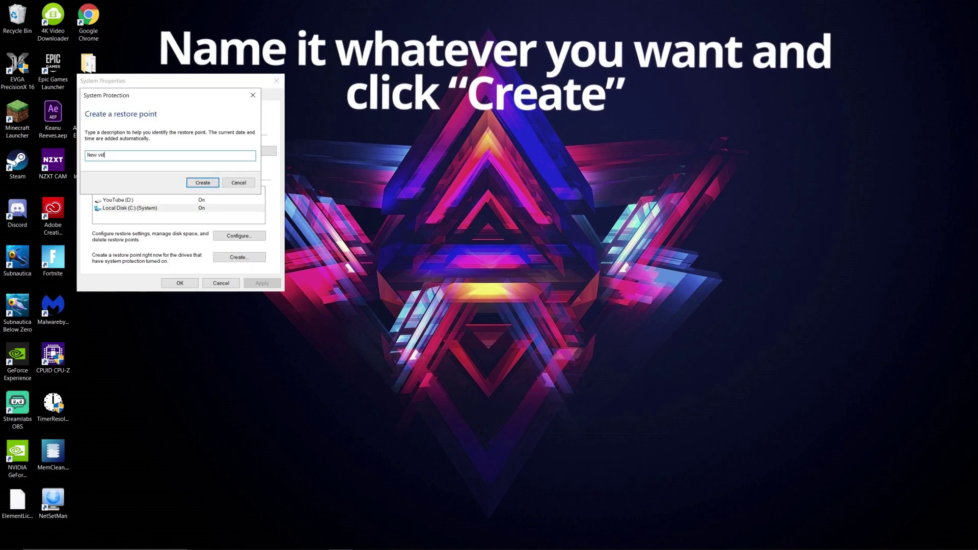
{"action": "left_click", "coordinate": [203, 182]}
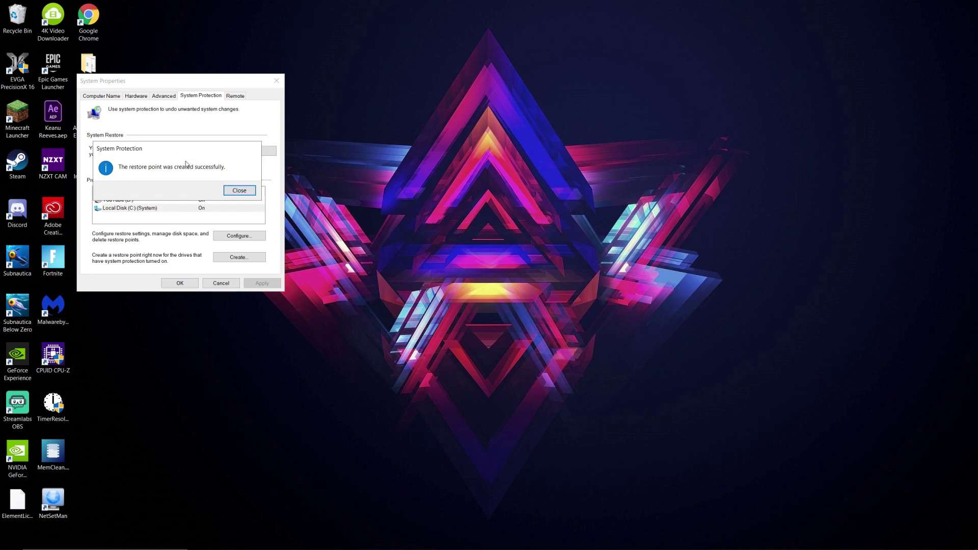
{"action": "left_click", "coordinate": [250, 191]}
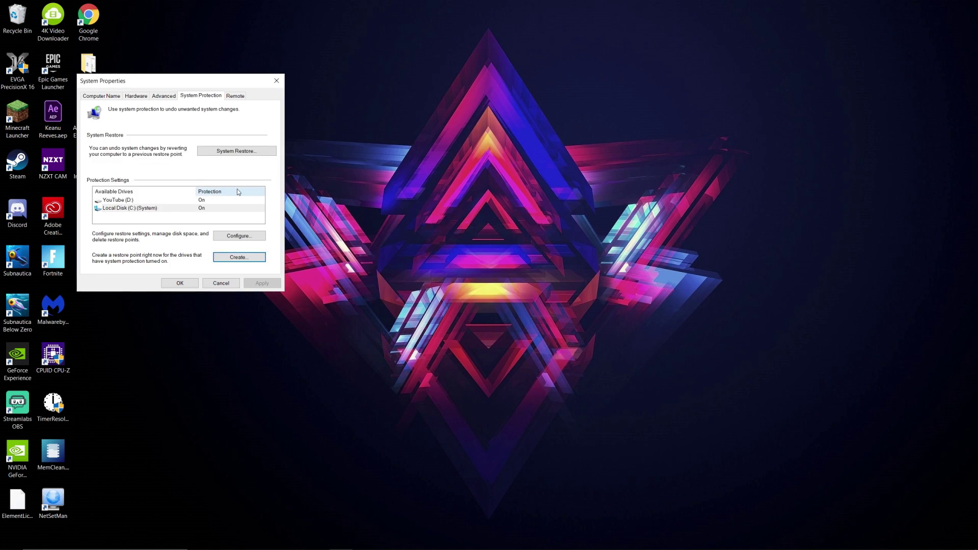
{"action": "left_click", "coordinate": [178, 283]}
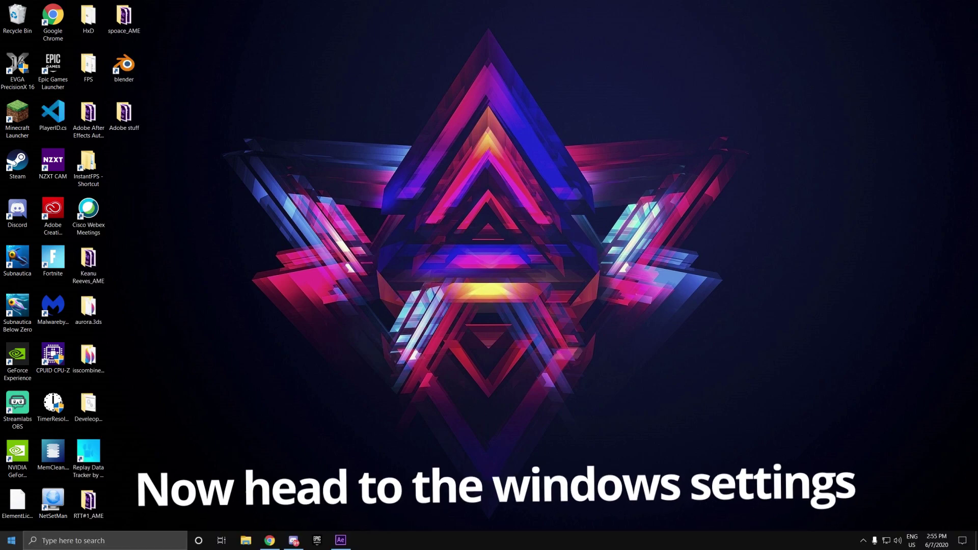
- Open the Update & Security settings and check for Windows updates
{"action": "left_click", "coordinate": [11, 540]}
{"action": "left_click", "coordinate": [10, 503]}
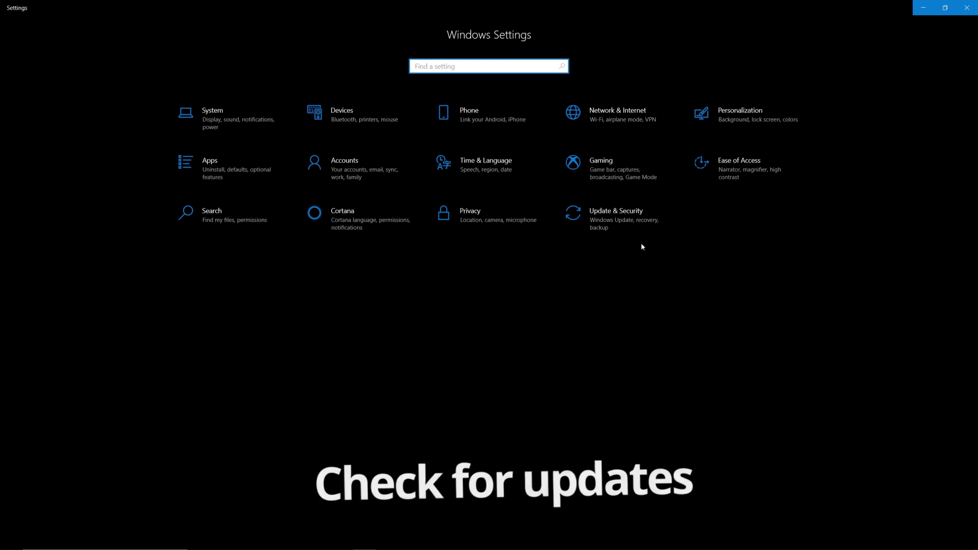
{"action": "left_click", "coordinate": [635, 229]}
{"action": "left_click", "coordinate": [227, 95]}
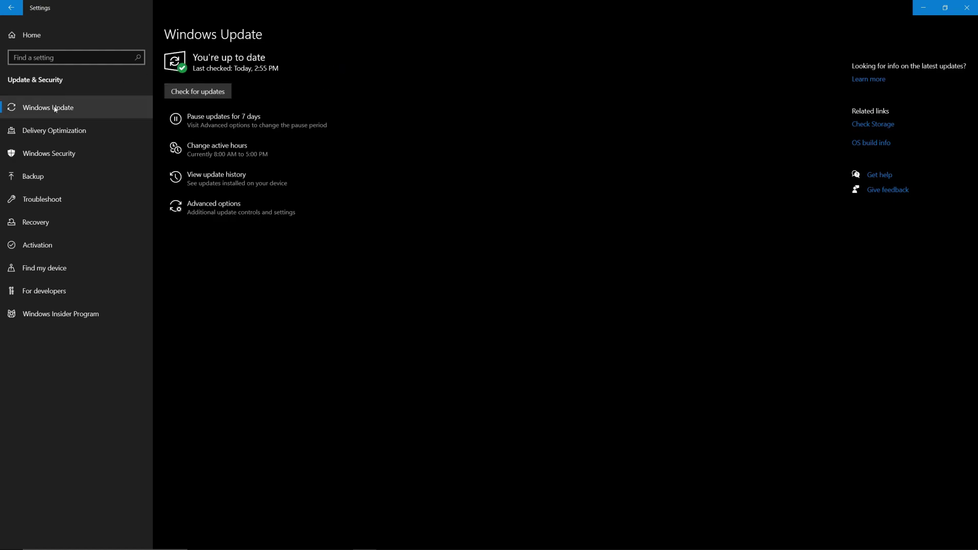
- Make sure downloads from other PCs are turned off in the Delivery Optimization settings
{"action": "left_click", "coordinate": [52, 131]}
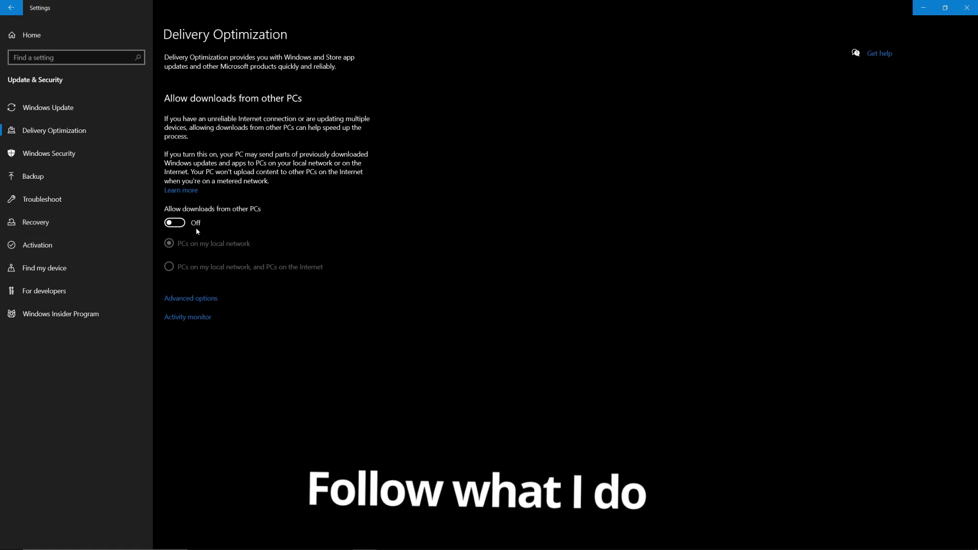
{"action": "left_click", "coordinate": [174, 222]}
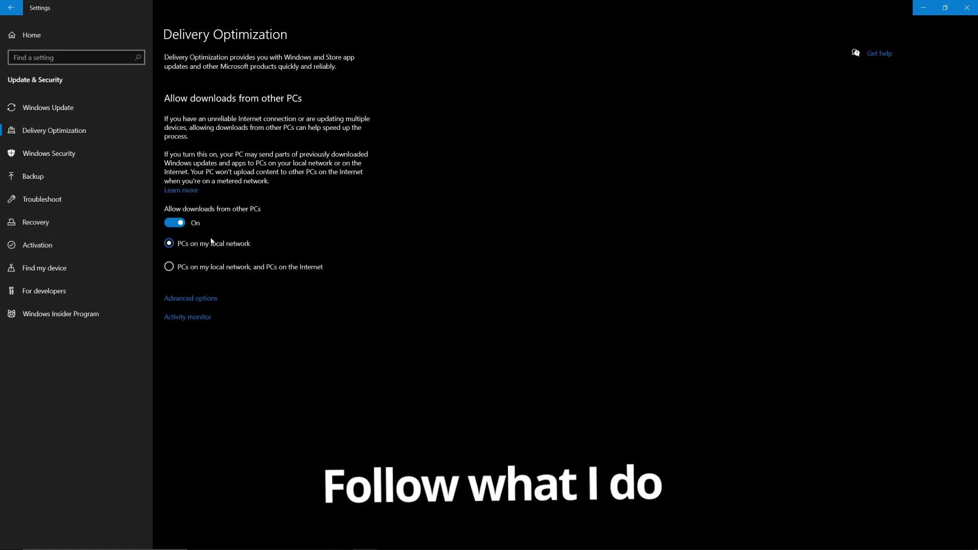
{"action": "left_click", "coordinate": [175, 223]}
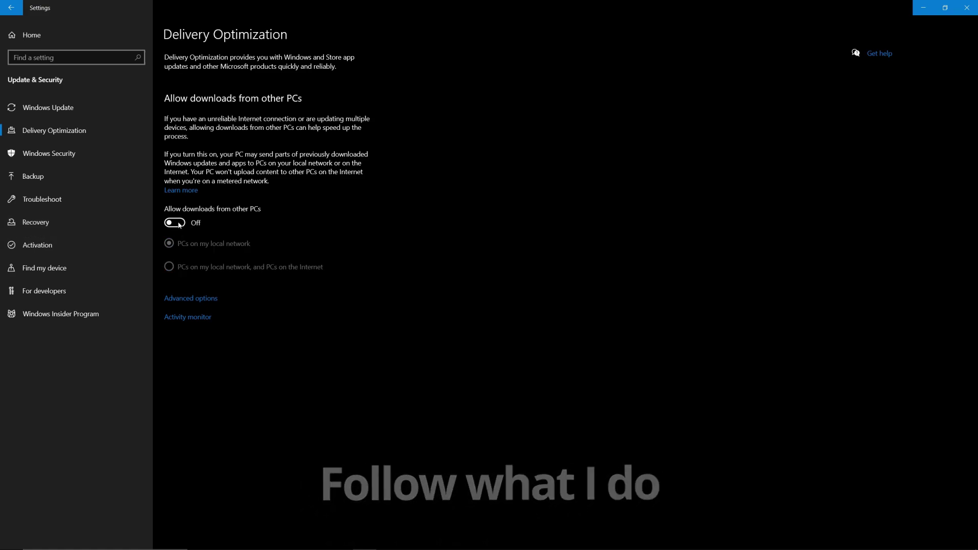
- In Delivery Optimization's advanced options, set the three bandwidth limits to 5% and the monthly upload limit to 5 GB, leaving all four limits unticked
{"action": "left_click", "coordinate": [197, 300]}
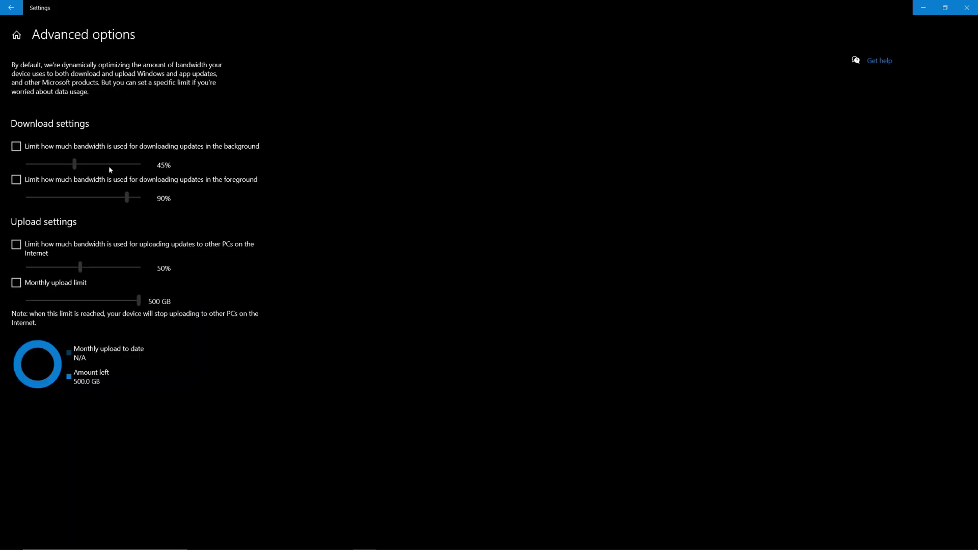
{"action": "left_click", "coordinate": [16, 147]}
{"action": "left_click", "coordinate": [17, 180]}
{"action": "left_click", "coordinate": [16, 245]}
{"action": "left_click", "coordinate": [16, 283]}
{"action": "left_click_drag", "start_coordinate": [73, 302], "coordinate": [28, 302]}
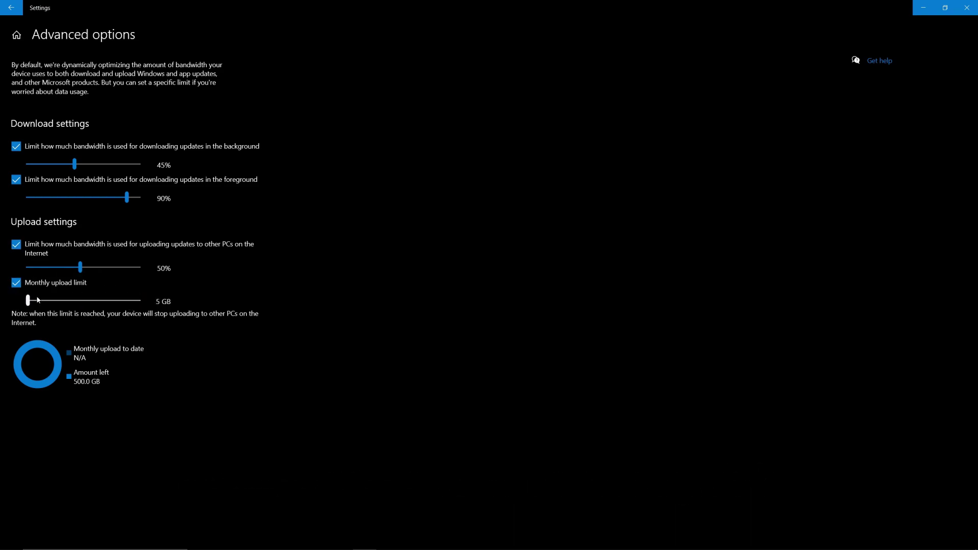
{"action": "left_click_drag", "start_coordinate": [116, 199], "coordinate": [35, 171]}
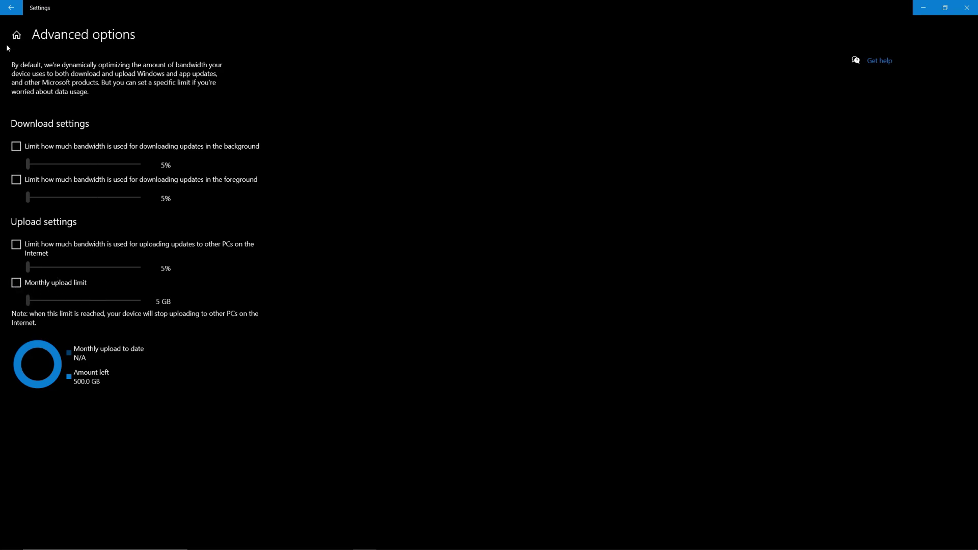
{"action": "left_click", "coordinate": [9, 6]}
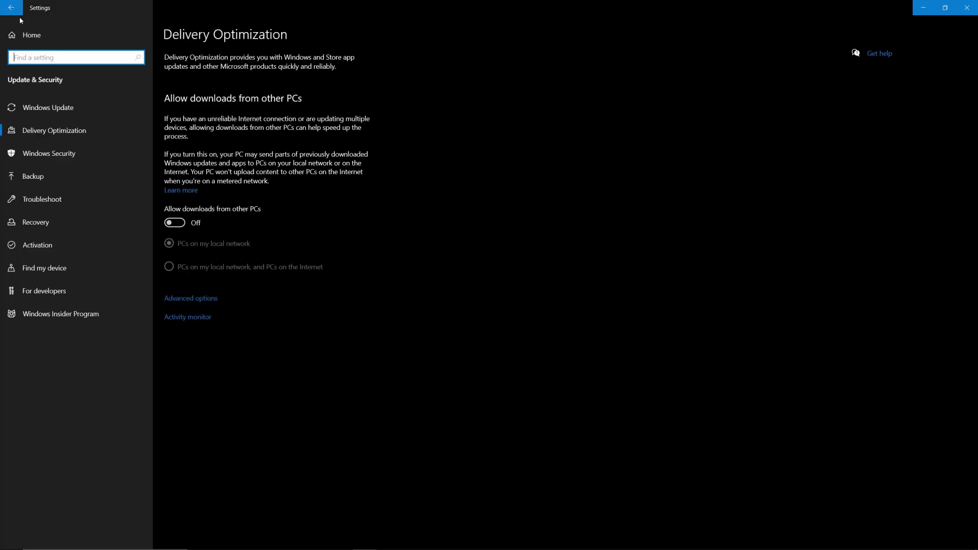
- In the Gaming settings, make sure Game bar recording is off and turn off Game Mode
{"action": "left_click", "coordinate": [30, 35]}
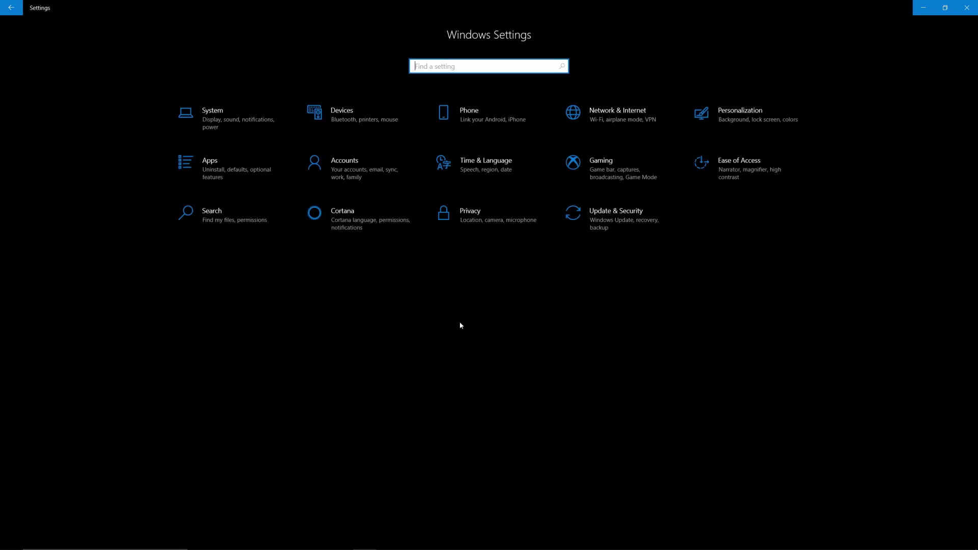
{"action": "left_click", "coordinate": [643, 175]}
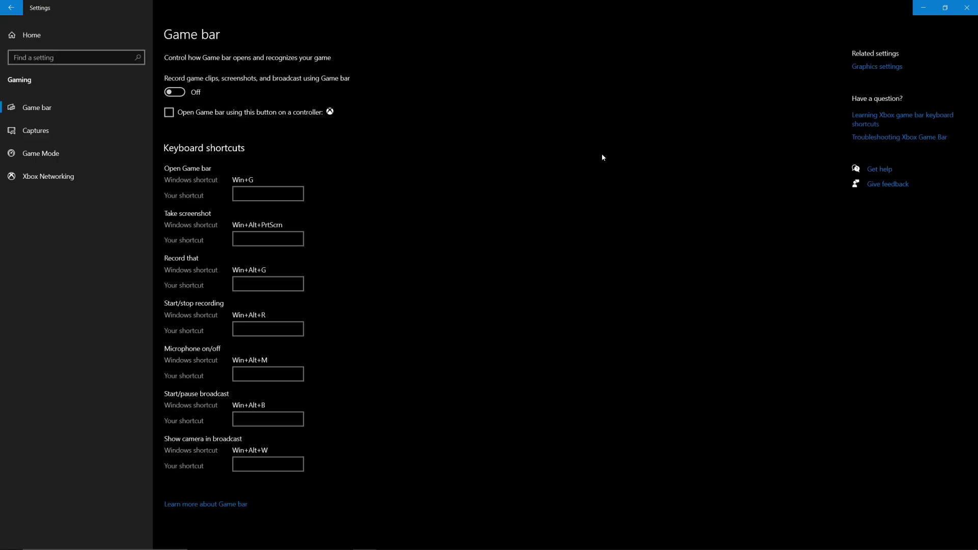
{"action": "left_click", "coordinate": [180, 93]}
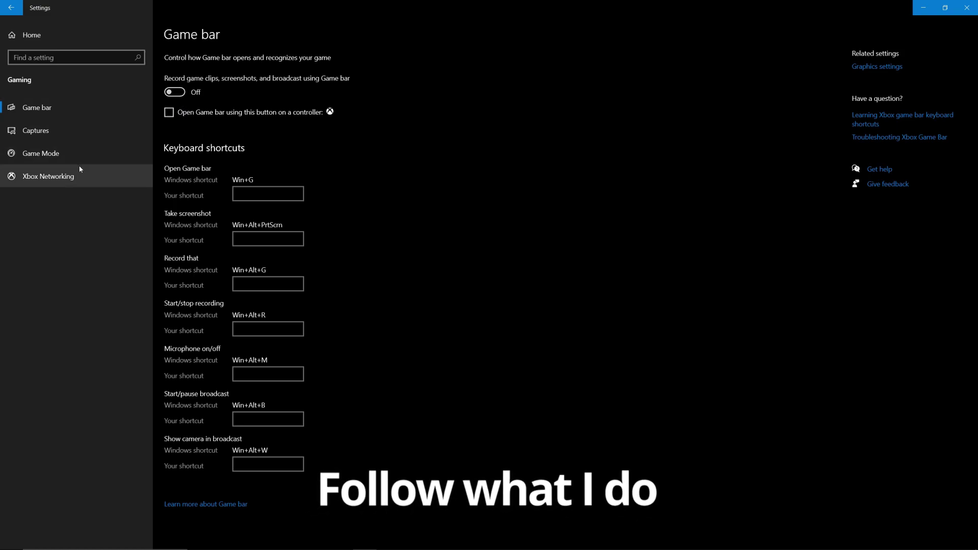
{"action": "left_click", "coordinate": [72, 155]}
{"action": "left_click", "coordinate": [180, 92]}
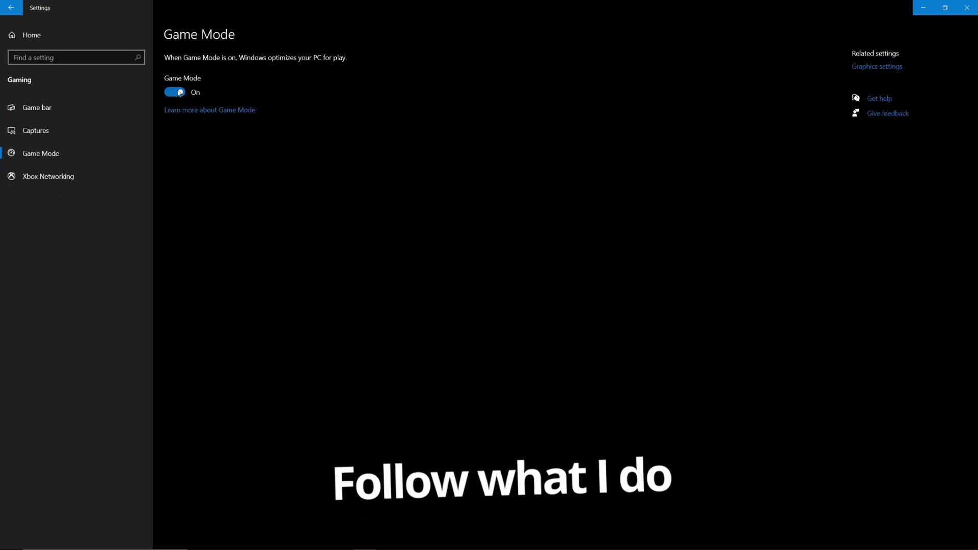
{"action": "left_click", "coordinate": [173, 92]}
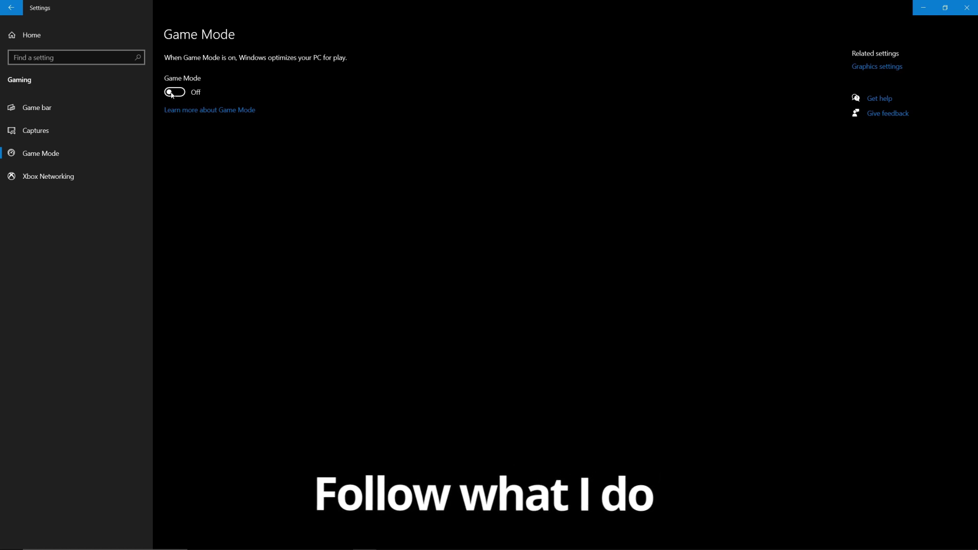
- Try to add FortniteClient-Win64-Shipping.exe from Fortnite's FortniteGame\Binaries\Win64 folder as a classic app in Graphics settings
{"action": "left_click", "coordinate": [885, 68]}
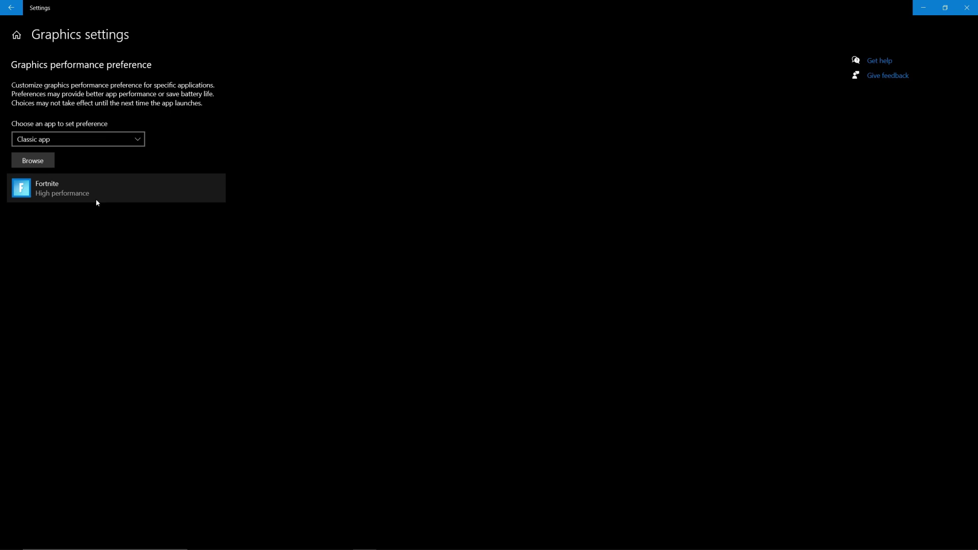
{"action": "left_click", "coordinate": [36, 162]}
{"action": "left_click", "coordinate": [45, 207]}
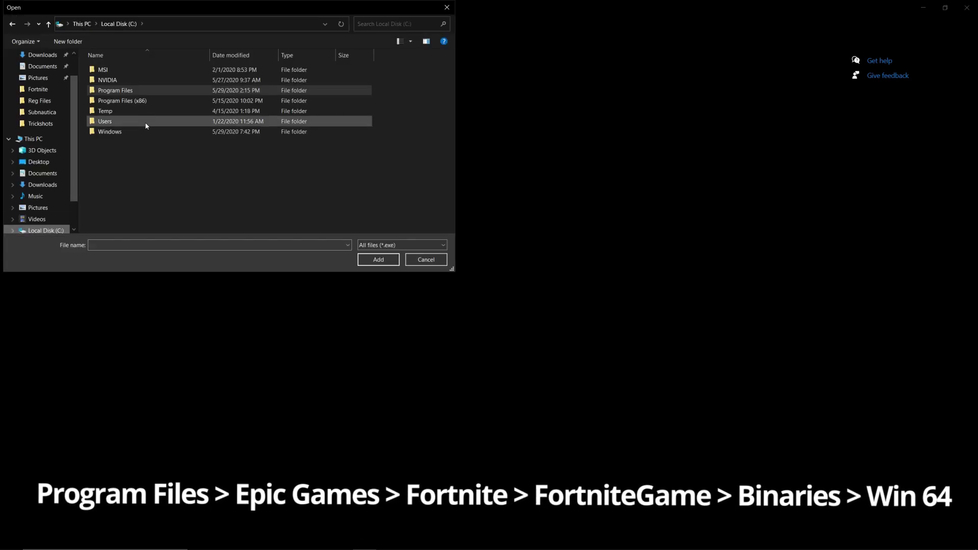
{"action": "double_click", "coordinate": [121, 90]}
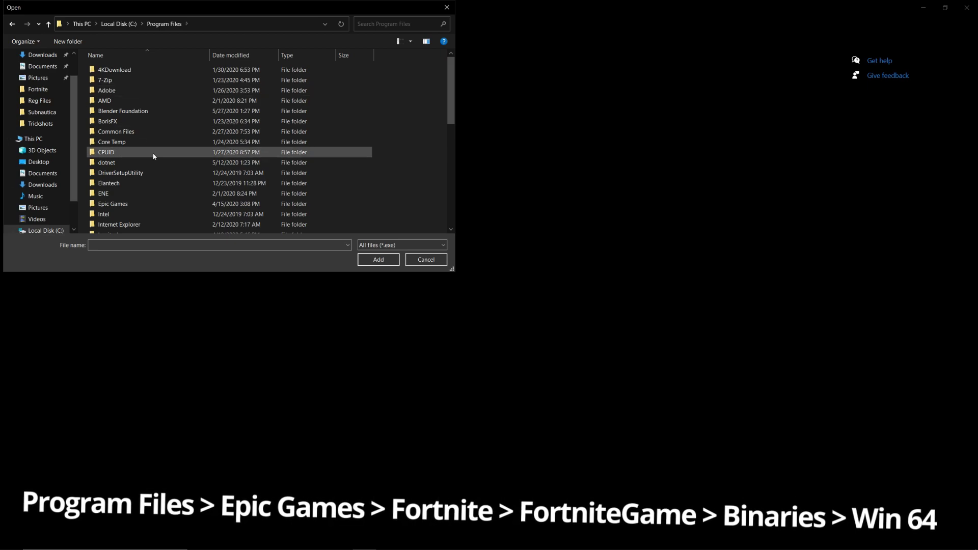
{"action": "double_click", "coordinate": [135, 204]}
{"action": "double_click", "coordinate": [120, 73]}
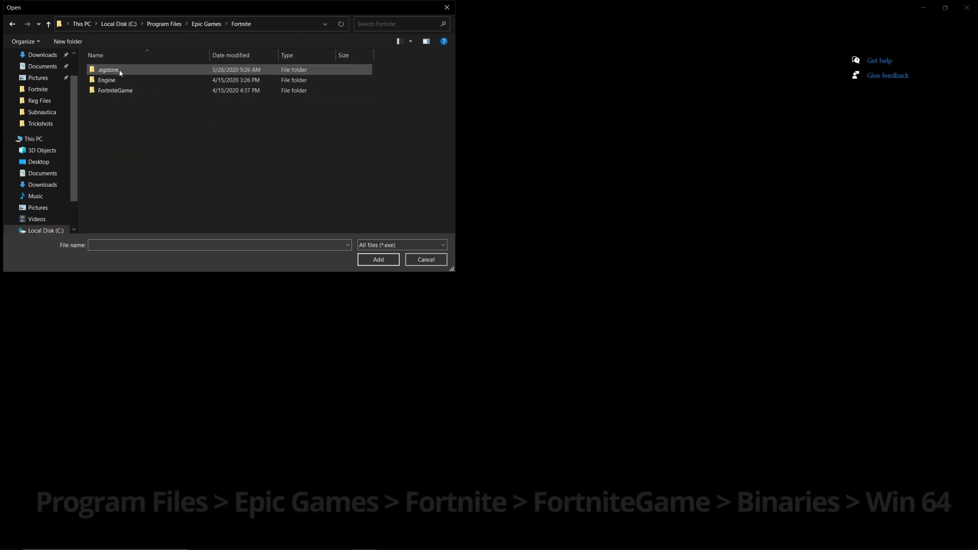
{"action": "double_click", "coordinate": [120, 91]}
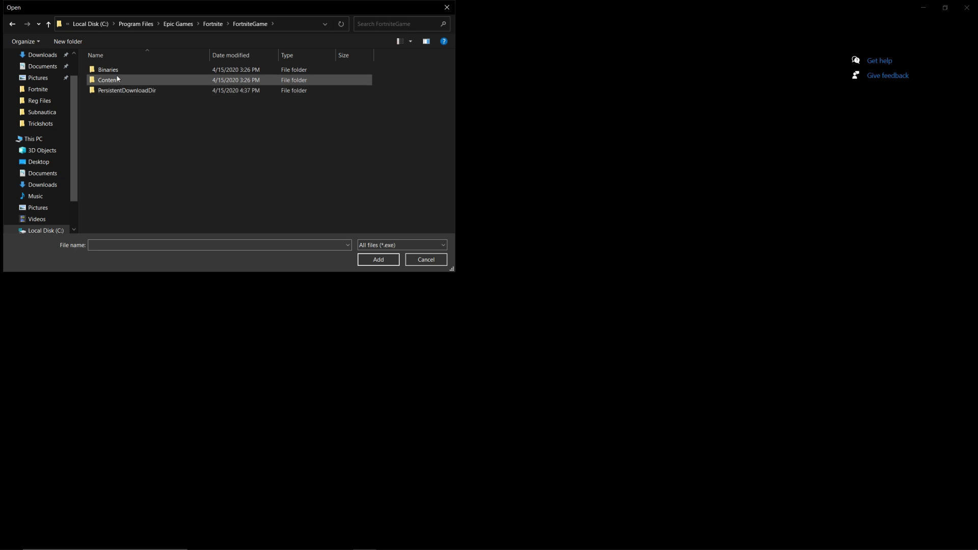
{"action": "double_click", "coordinate": [115, 71]}
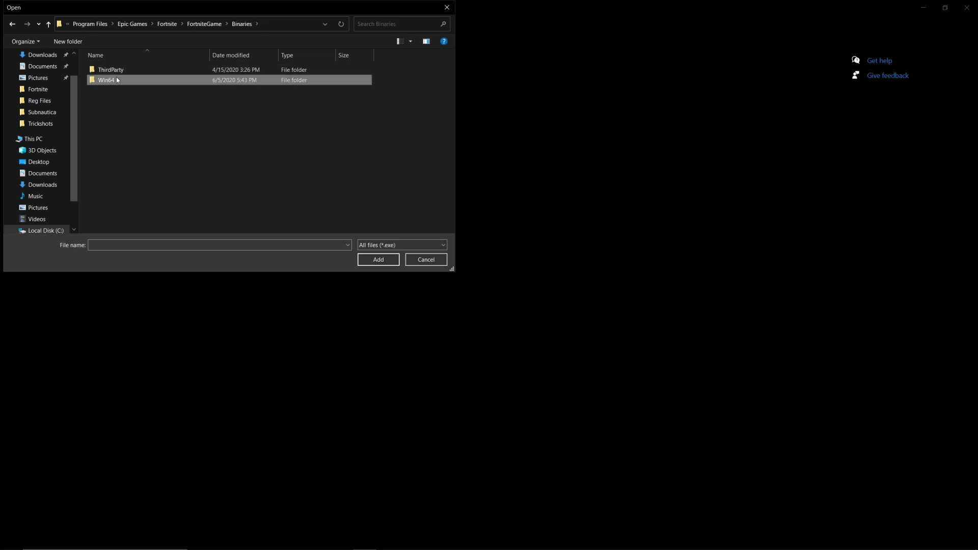
{"action": "double_click", "coordinate": [117, 79]}
{"action": "left_click", "coordinate": [120, 90]}
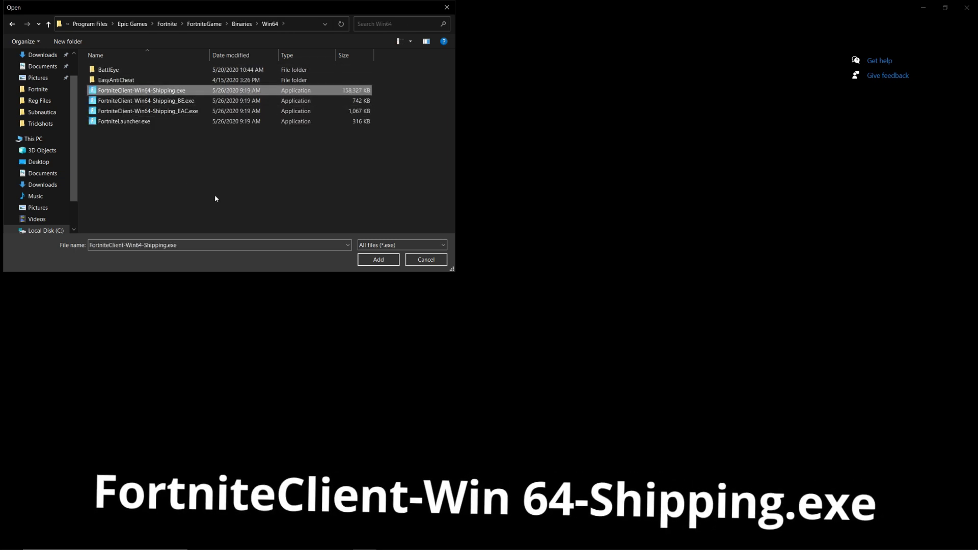
{"action": "left_click", "coordinate": [378, 259]}
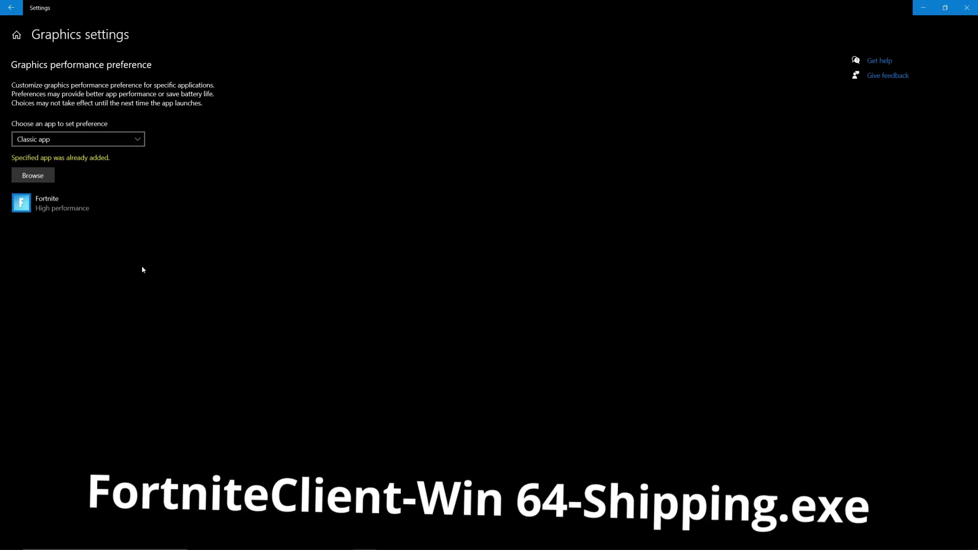
- Save Fortnite's graphics preference as High performance
{"action": "left_click", "coordinate": [160, 201]}
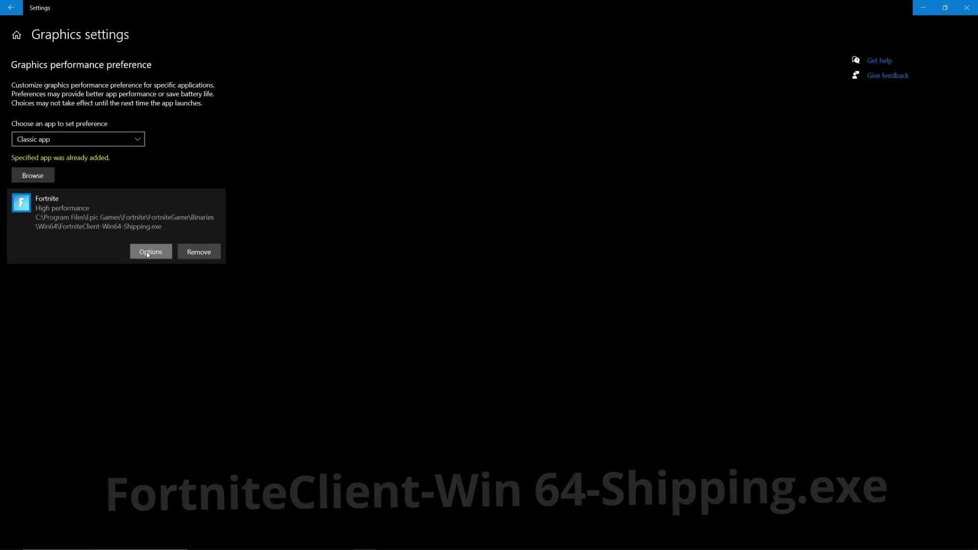
{"action": "left_click", "coordinate": [148, 252]}
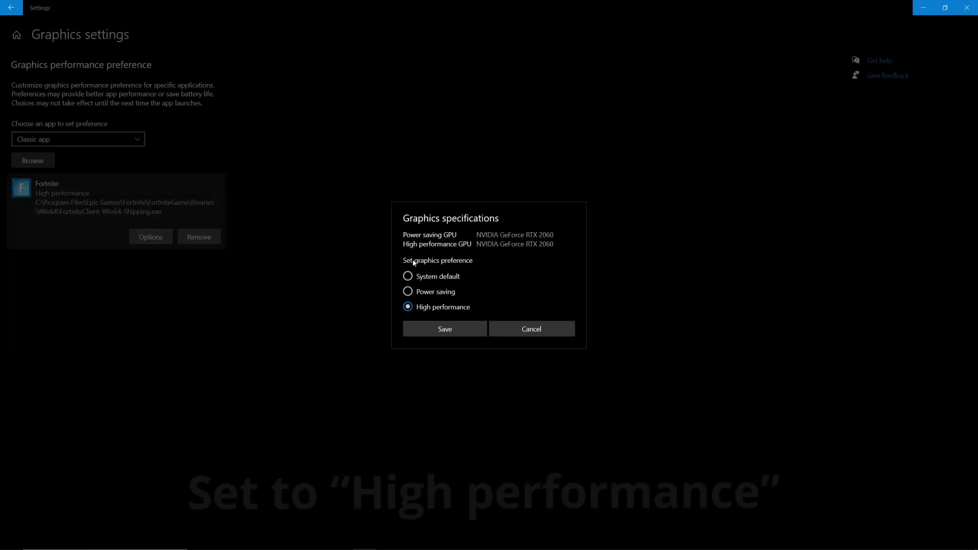
{"action": "left_click", "coordinate": [447, 333]}
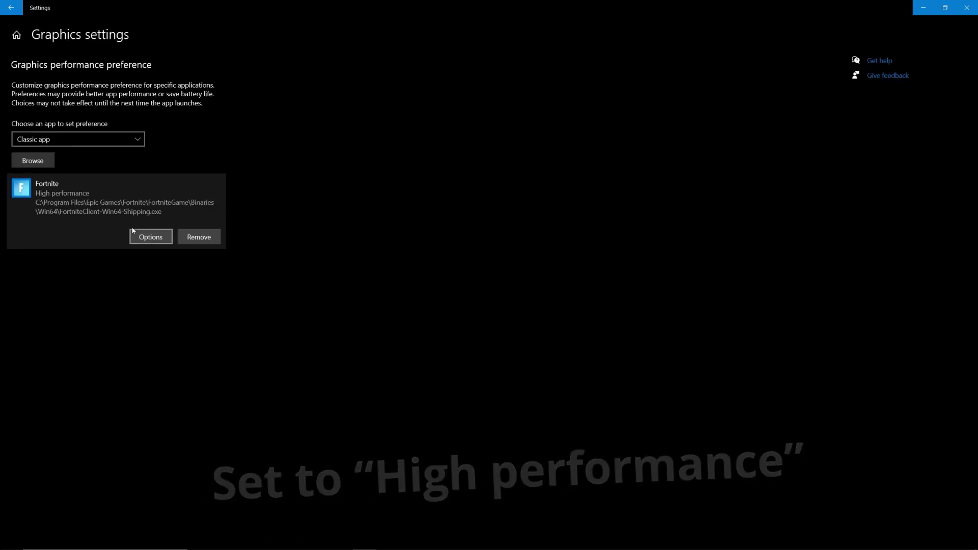
- In the Privacy settings, turn off Windows tracking of app launches and make sure online speech recognition is off
{"action": "left_click", "coordinate": [20, 8]}
{"action": "left_click", "coordinate": [20, 8]}
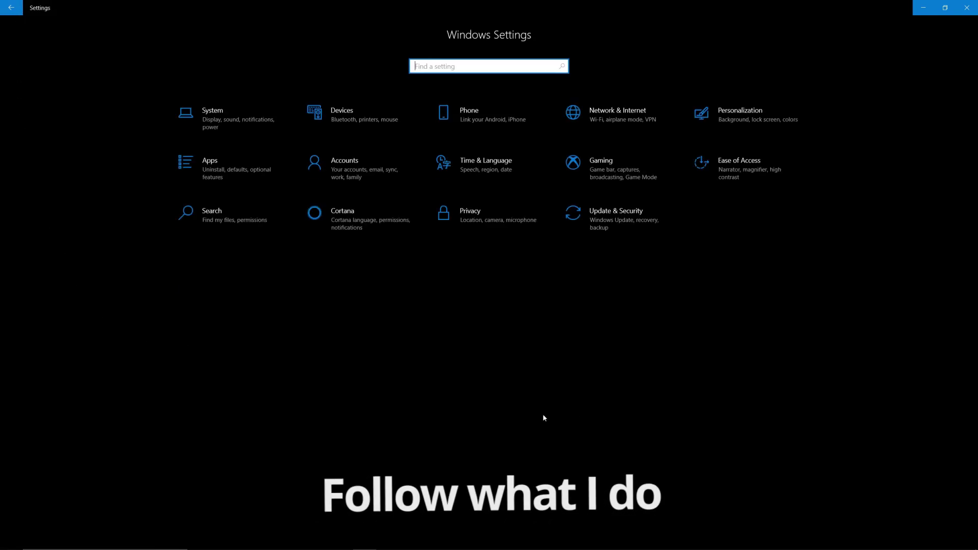
{"action": "left_click", "coordinate": [492, 221]}
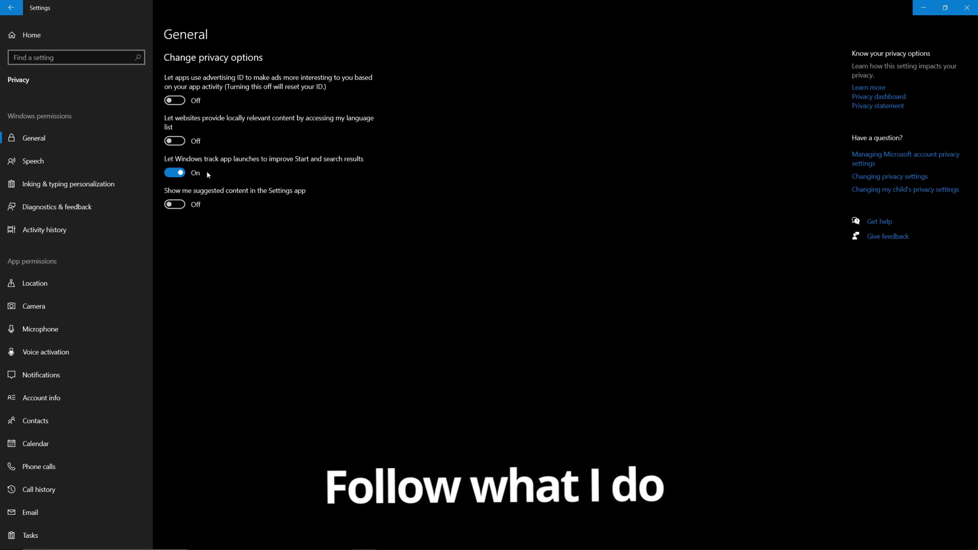
{"action": "left_click", "coordinate": [175, 173]}
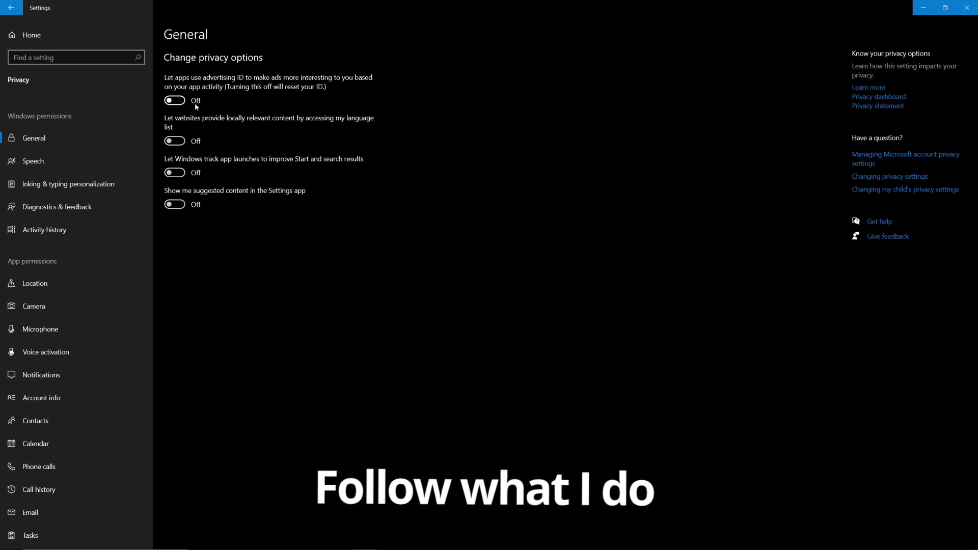
{"action": "left_click", "coordinate": [62, 162]}
{"action": "left_click", "coordinate": [179, 157]}
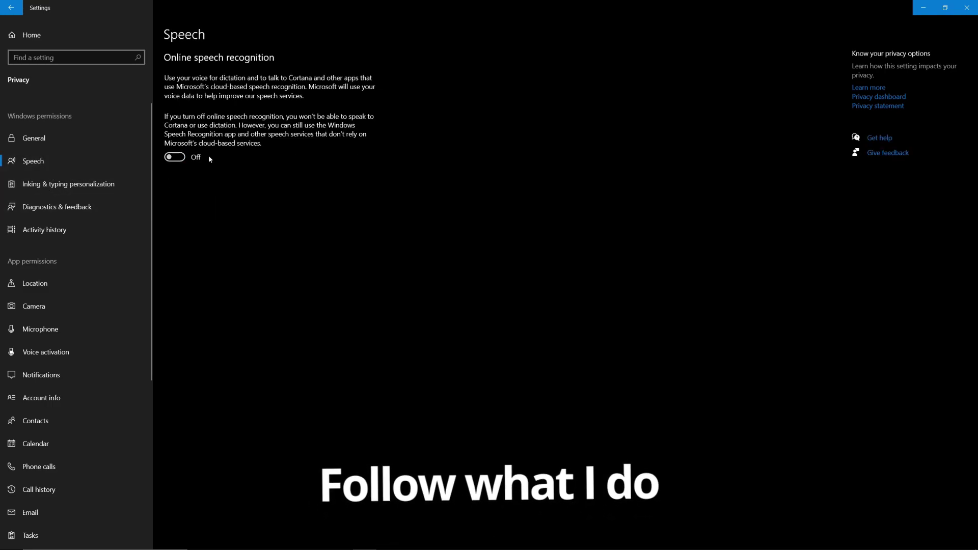
- Make sure inking and typing personalization is off and delete the diagnostic data Microsoft has collected about this device
{"action": "left_click", "coordinate": [84, 186]}
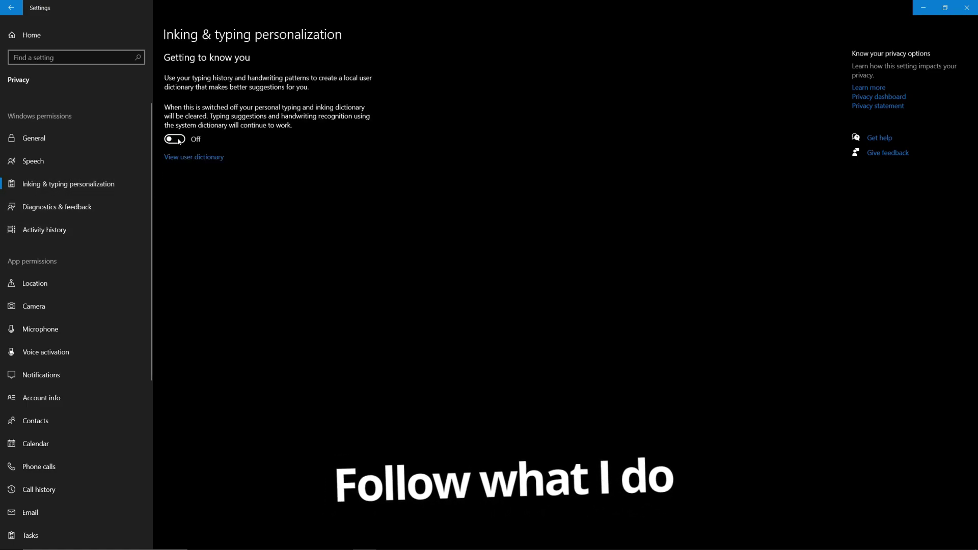
{"action": "left_click", "coordinate": [97, 200]}
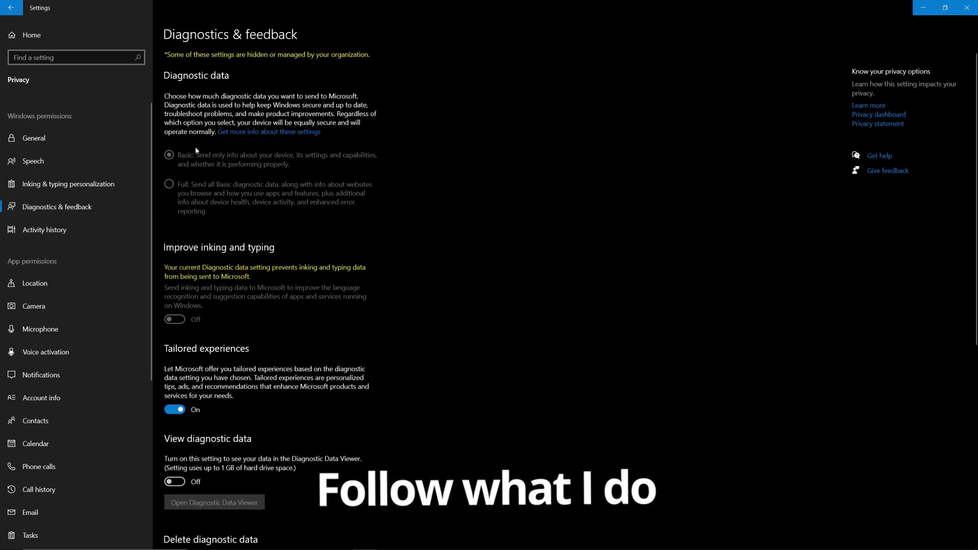
{"action": "scroll", "coordinate": [186, 194], "scroll_direction": "down", "scroll_amount": 6}
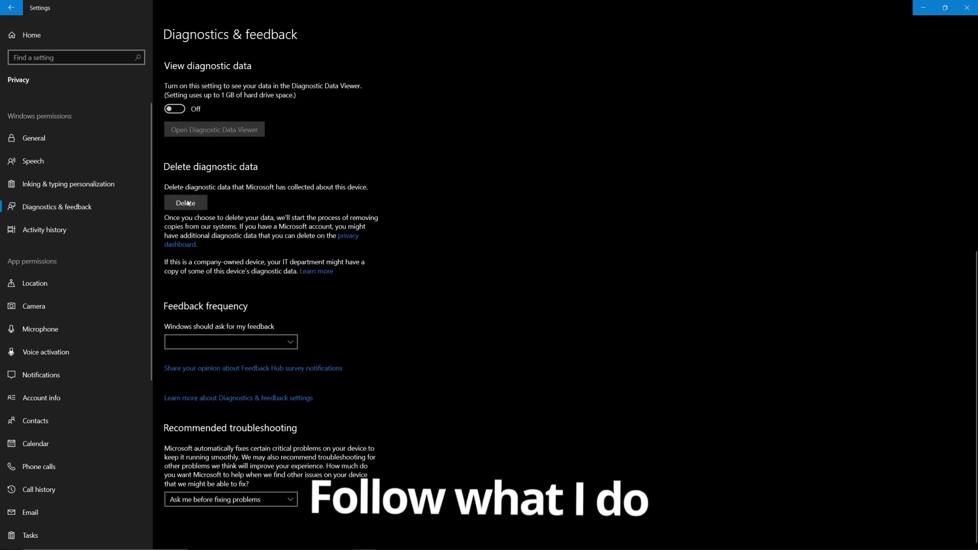
{"action": "scroll", "coordinate": [187, 203], "scroll_direction": "up", "scroll_amount": 1}
{"action": "left_click", "coordinate": [186, 285]}
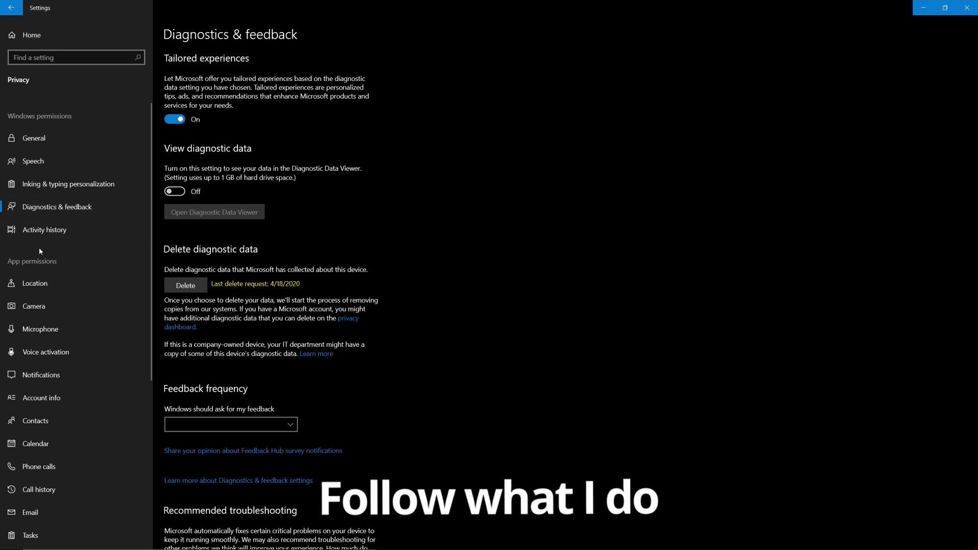
- Turn off user notification access for this device in the Notifications privacy settings
{"action": "left_click", "coordinate": [40, 372]}
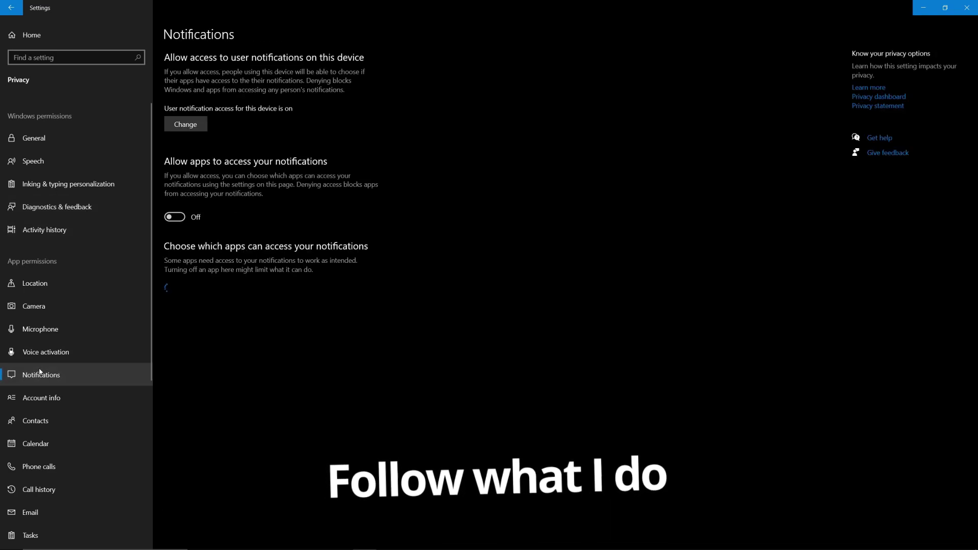
{"action": "left_click", "coordinate": [197, 122]}
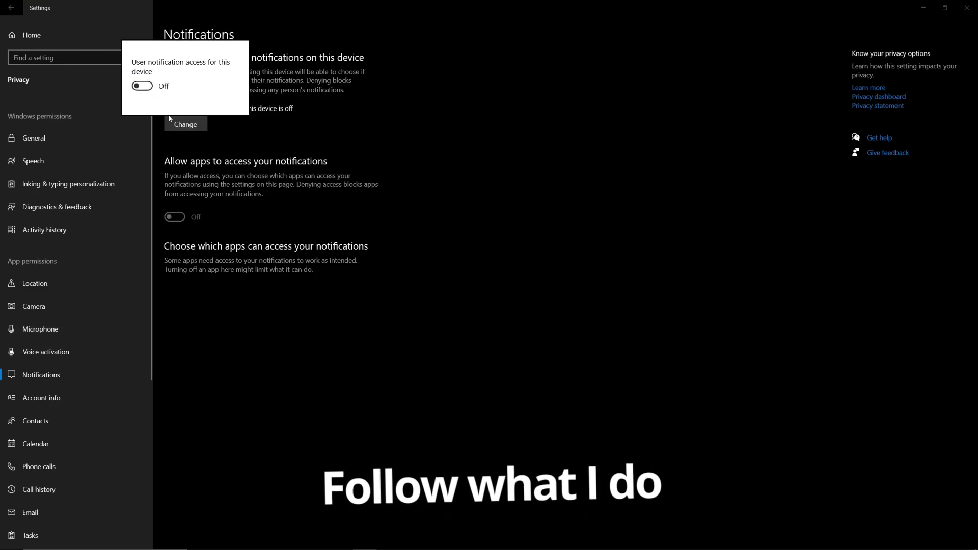
{"action": "left_click", "coordinate": [299, 163]}
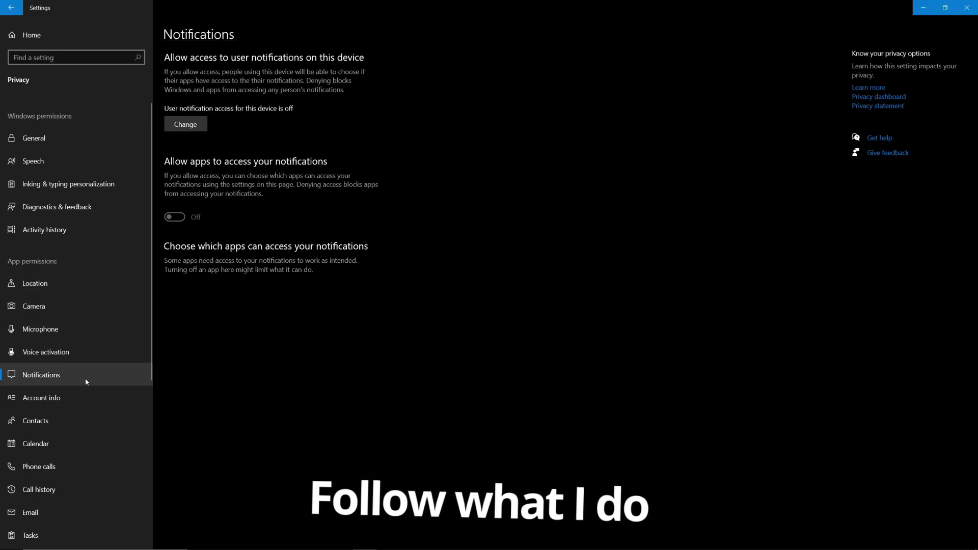
- In the Background apps privacy settings, make sure letting apps run in the background is off
{"action": "scroll", "coordinate": [80, 424], "scroll_direction": "down", "scroll_amount": 2}
{"action": "scroll", "coordinate": [75, 441], "scroll_direction": "down", "scroll_amount": 4}
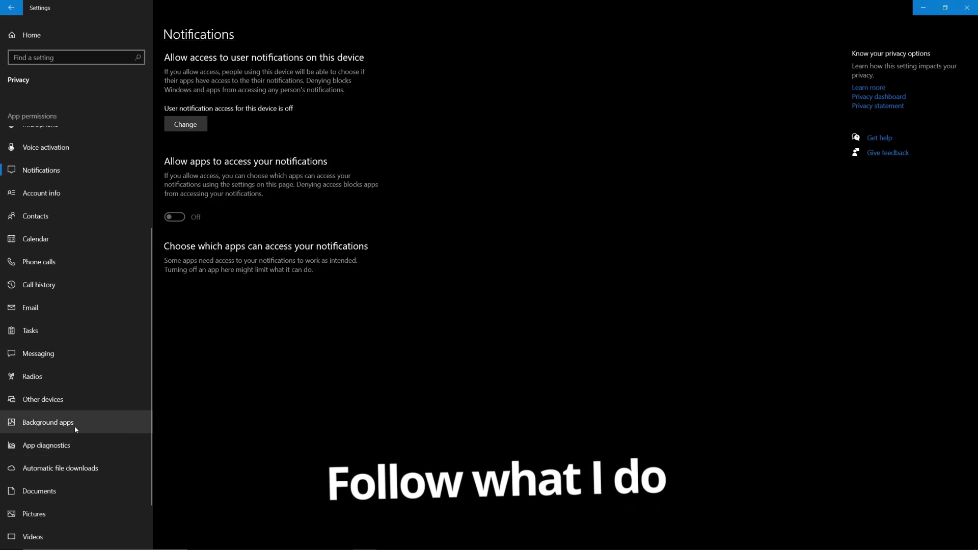
{"action": "left_click", "coordinate": [73, 423]}
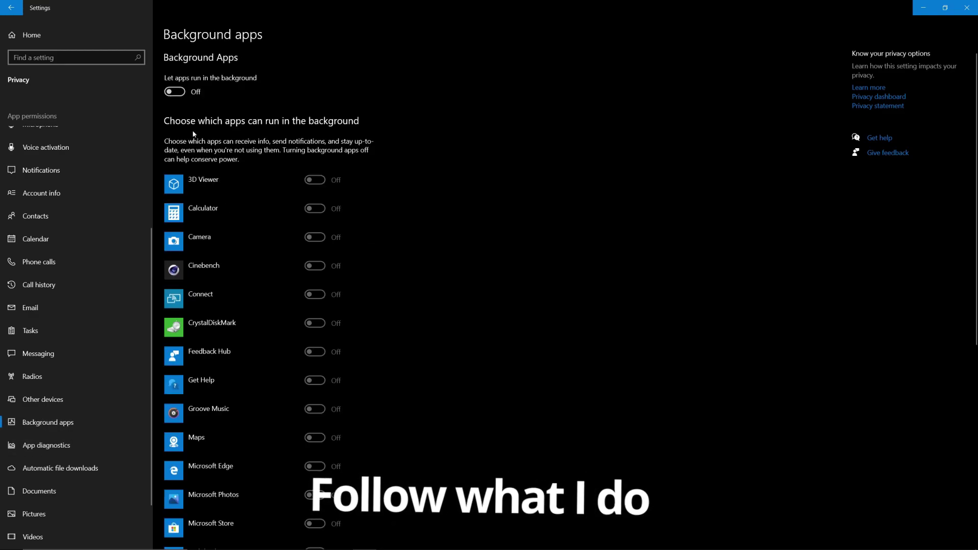
{"action": "left_click", "coordinate": [175, 92]}
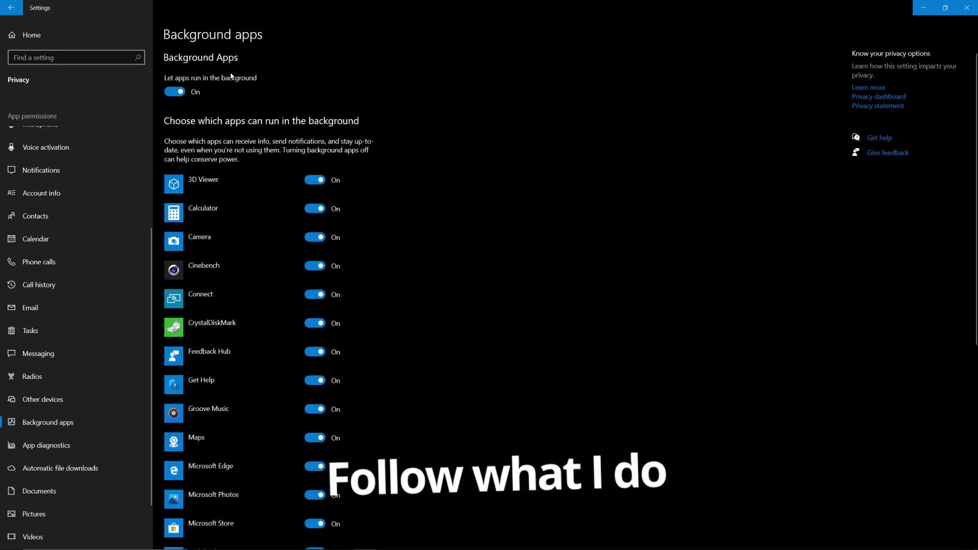
{"action": "left_click", "coordinate": [174, 92]}
- Turn off app diagnostics access for this device in the Privacy settings
{"action": "scroll", "coordinate": [66, 214], "scroll_direction": "down", "scroll_amount": 2}
{"action": "left_click", "coordinate": [57, 386]}
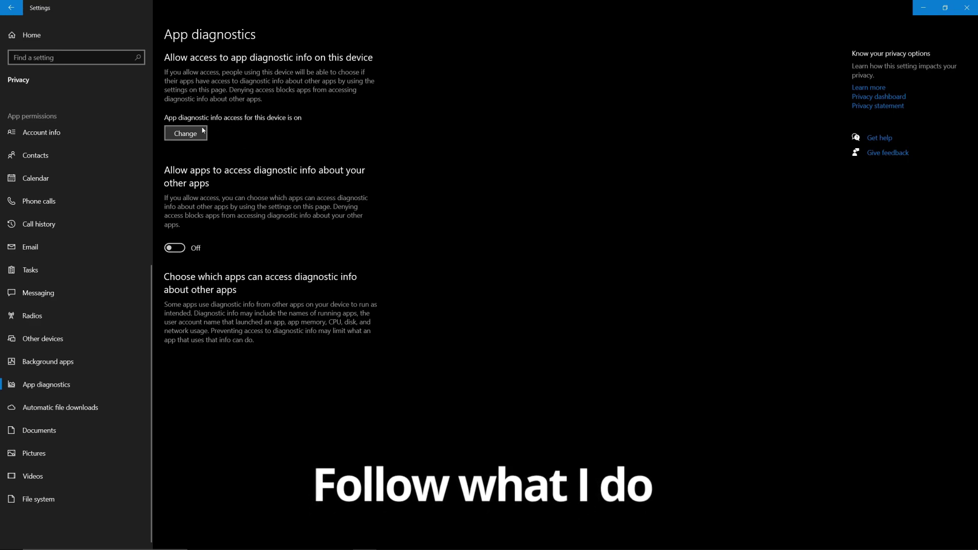
{"action": "left_click", "coordinate": [186, 133]}
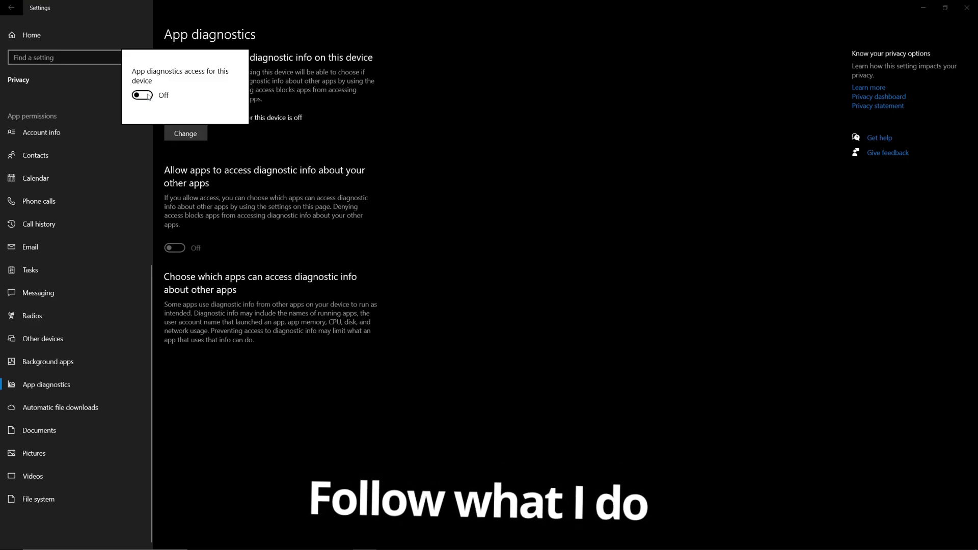
{"action": "left_click", "coordinate": [252, 161]}
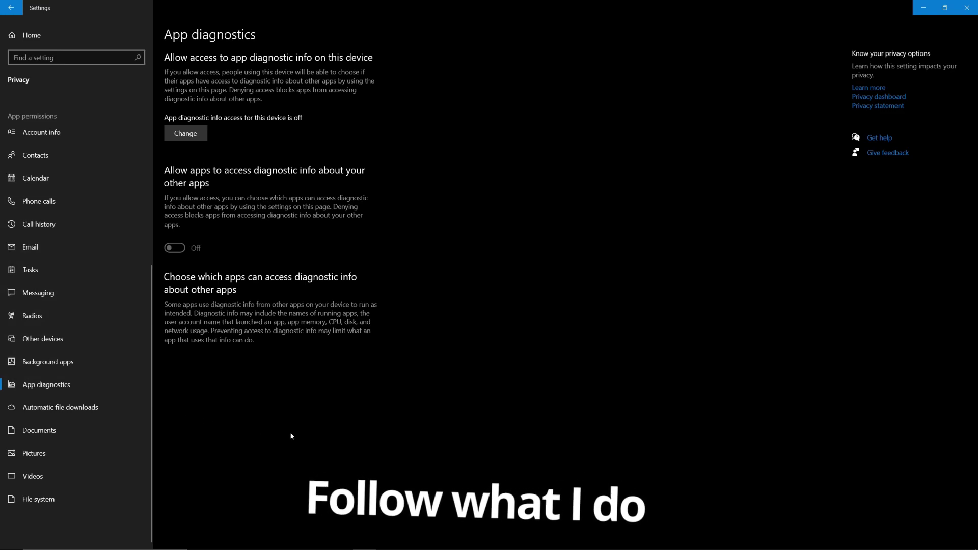
- Check in the Apps settings that every startup app is off, and leave the Apps settings
{"action": "left_click", "coordinate": [30, 38]}
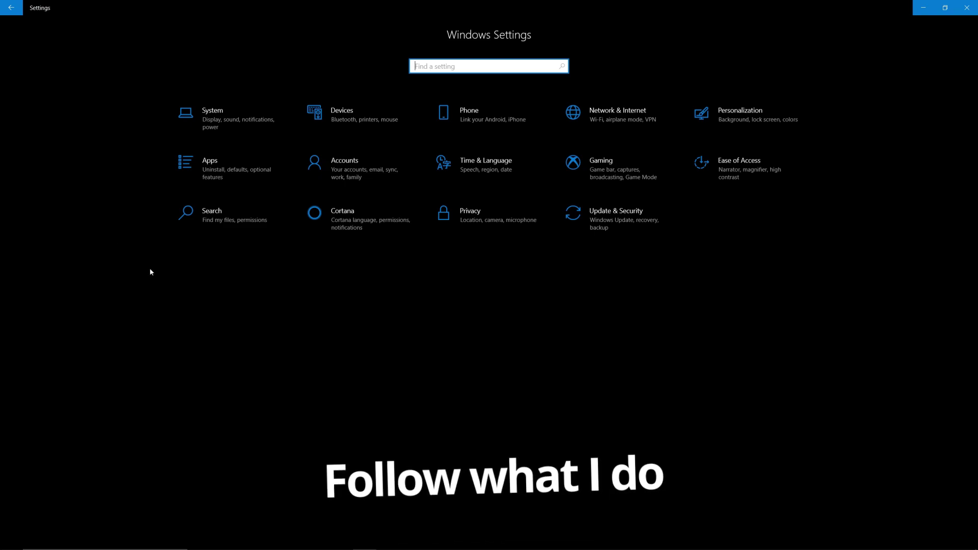
{"action": "left_click", "coordinate": [239, 181]}
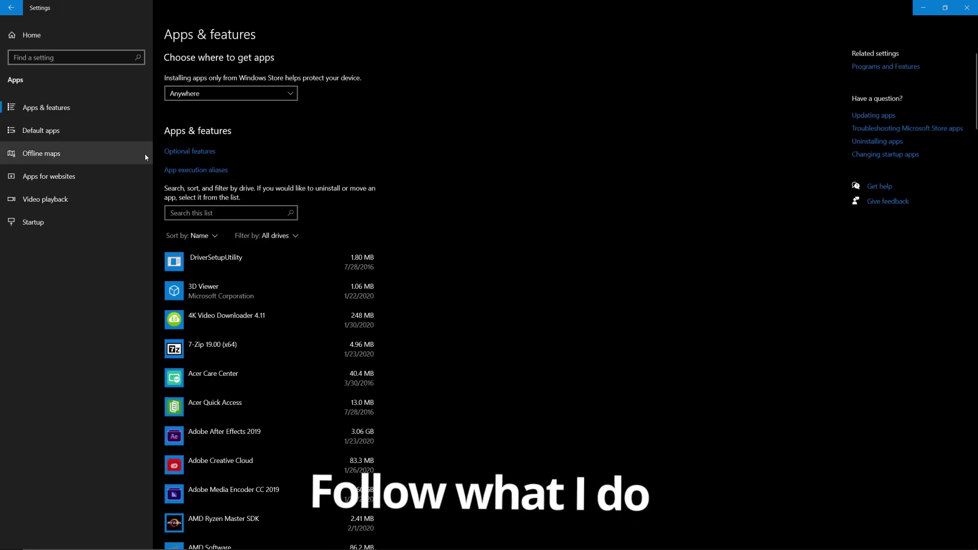
{"action": "left_click", "coordinate": [67, 223]}
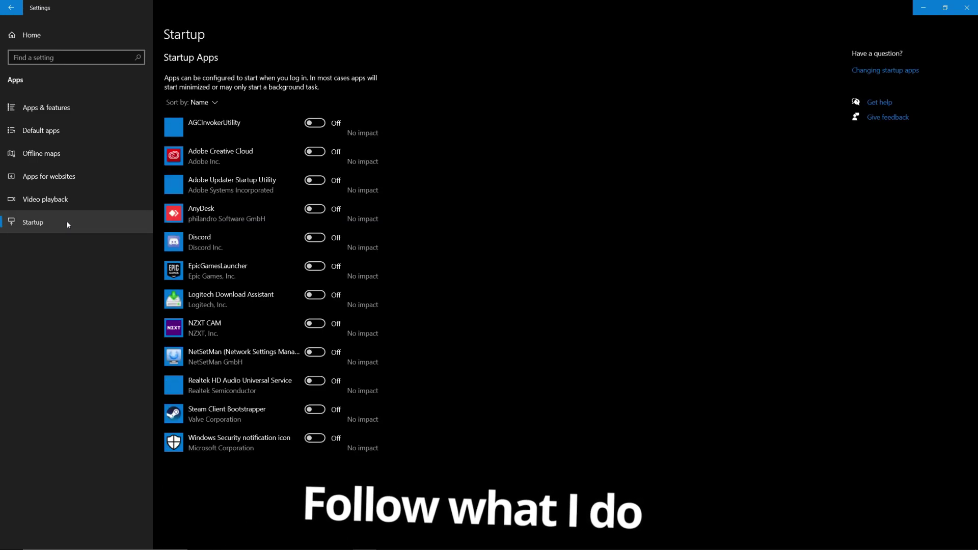
{"action": "left_click", "coordinate": [316, 123]}
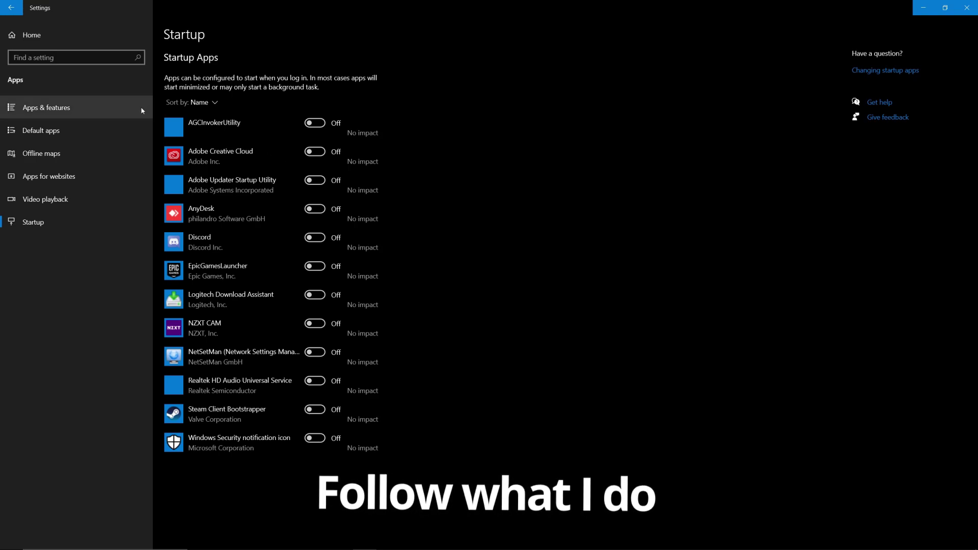
{"action": "left_click", "coordinate": [85, 108]}
{"action": "left_click", "coordinate": [27, 35]}
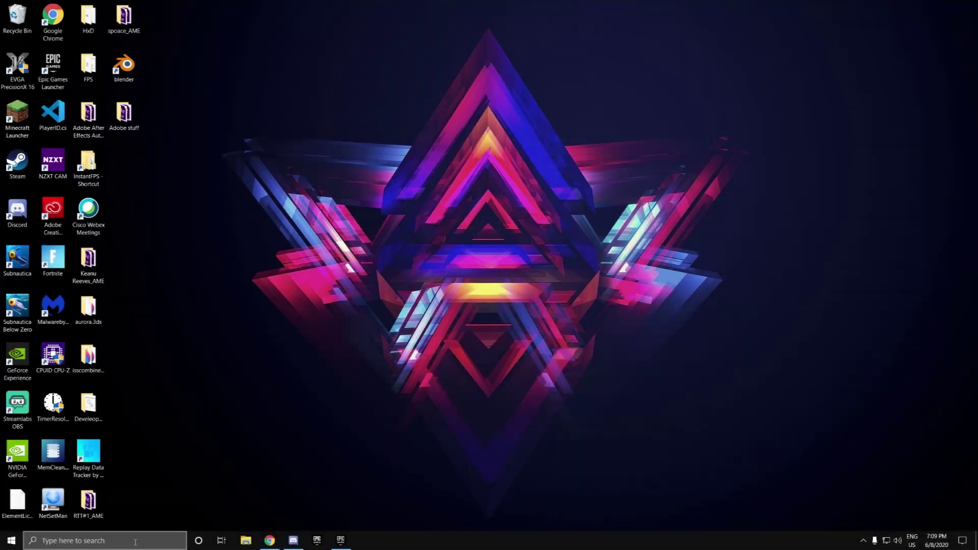
- Search Windows for GeForce Experience and open it
{"action": "left_click", "coordinate": [136, 542]}
{"action": "type", "text": "ge"}
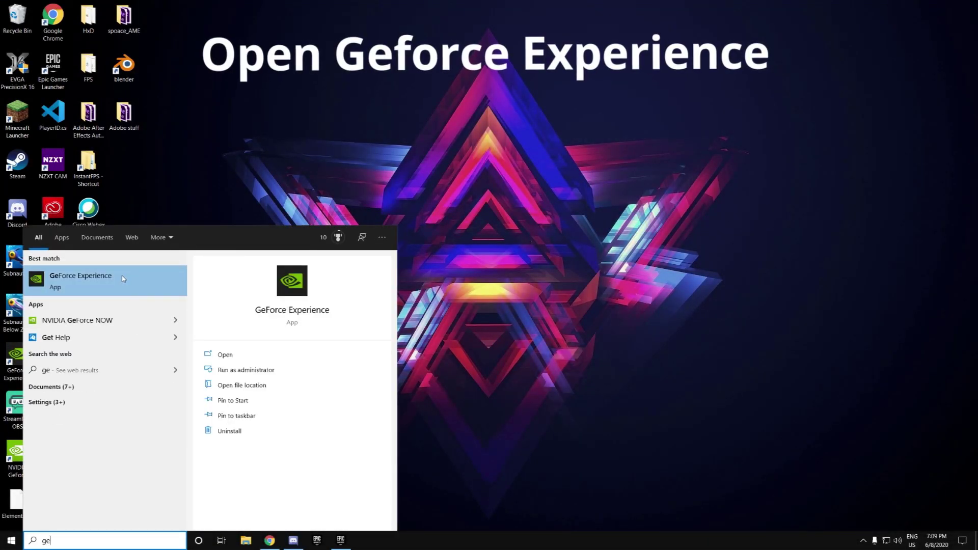
{"action": "left_click", "coordinate": [123, 277]}
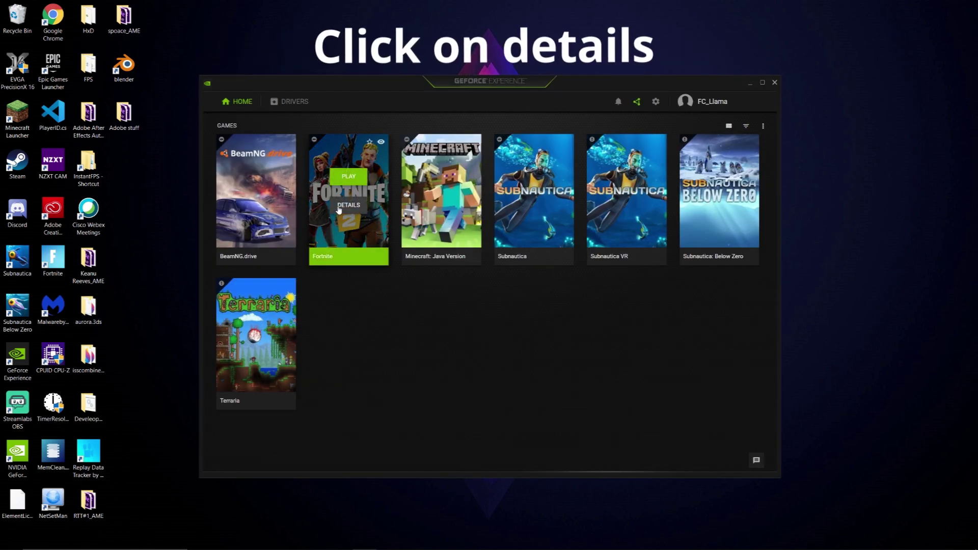
- Try to apply custom settings for Fortnite optimized fully for Performance, and return to the games list
{"action": "left_click", "coordinate": [339, 206]}
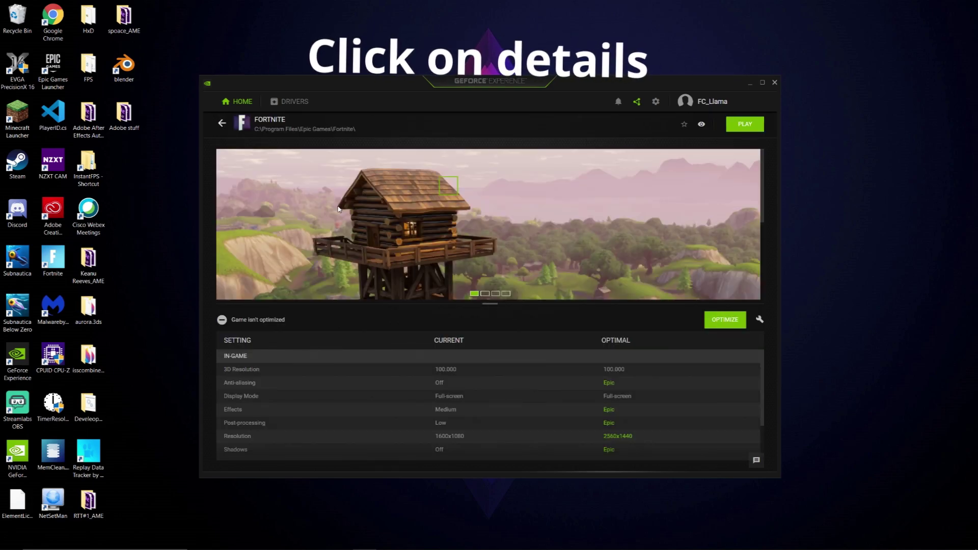
{"action": "left_click", "coordinate": [760, 319]}
{"action": "left_click_drag", "start_coordinate": [582, 238], "coordinate": [399, 239]}
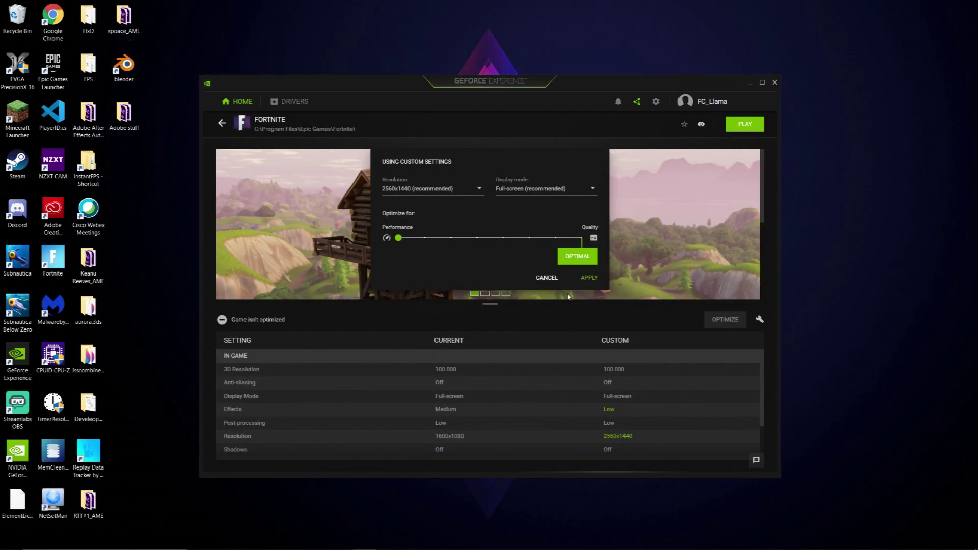
{"action": "left_click", "coordinate": [590, 283]}
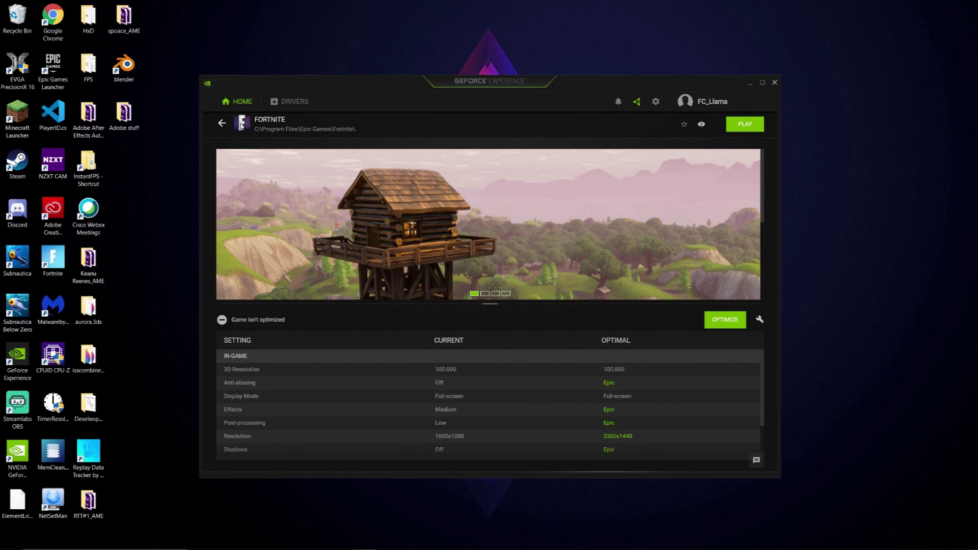
{"action": "left_click", "coordinate": [220, 125]}
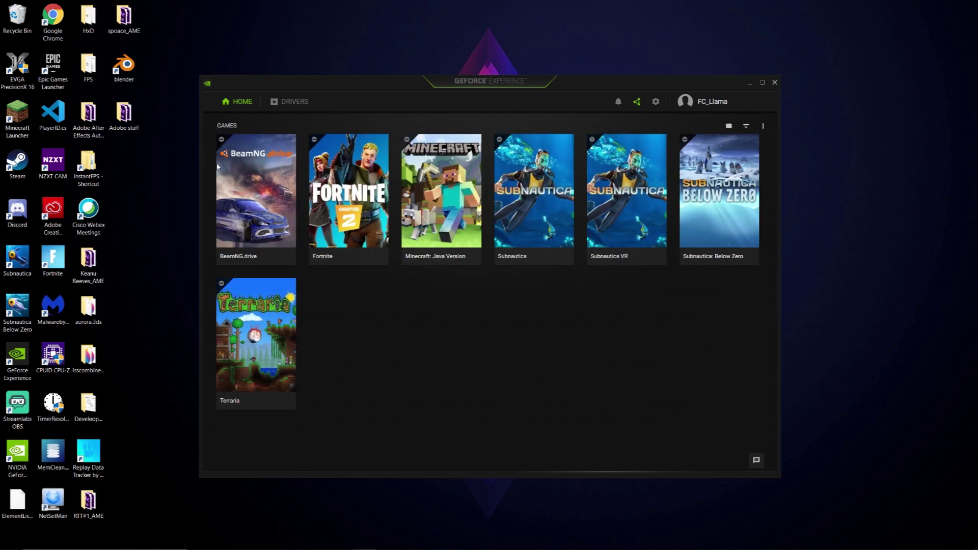
- Check for driver updates, reinstall the GeForce Game Ready Driver with Express Installation, and allow the NVIDIA installer to make changes
{"action": "left_click", "coordinate": [297, 104]}
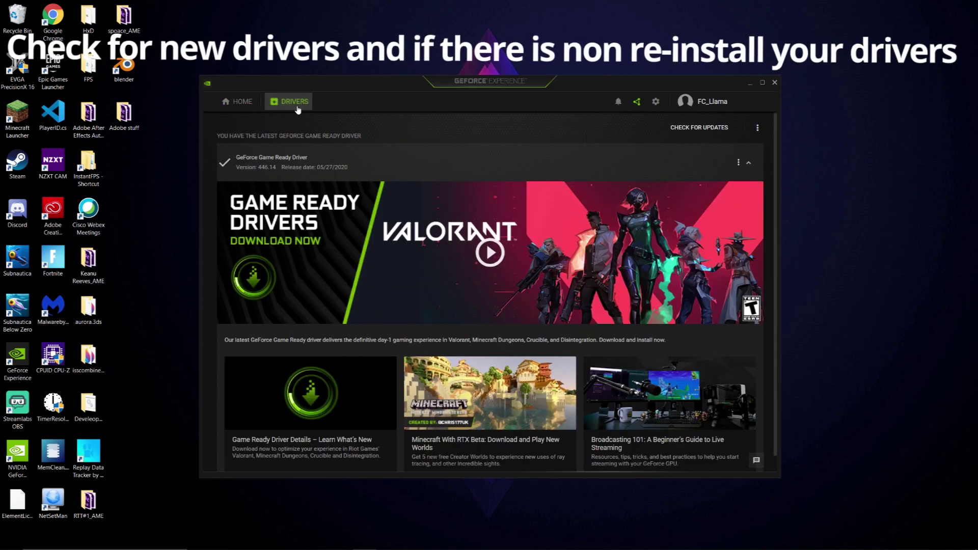
{"action": "left_click", "coordinate": [699, 127]}
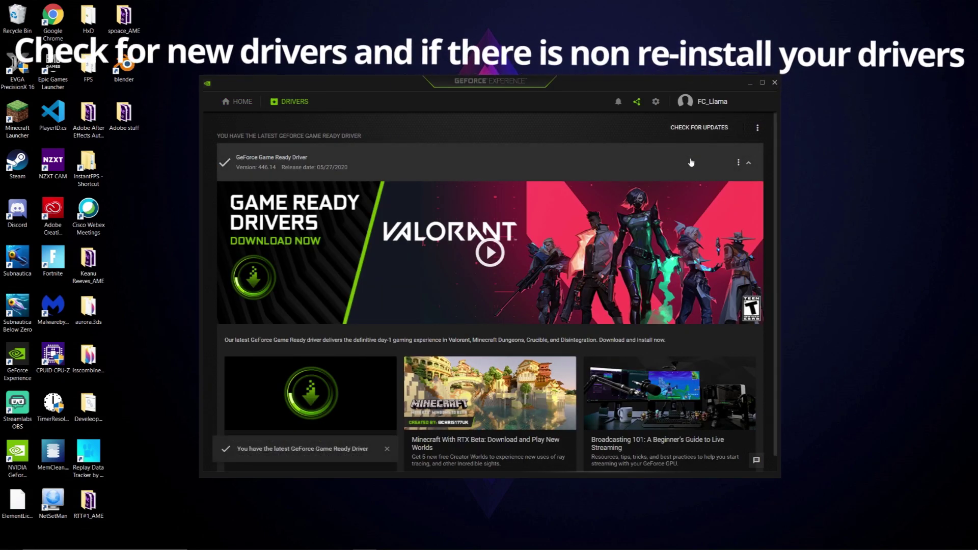
{"action": "left_click", "coordinate": [740, 165]}
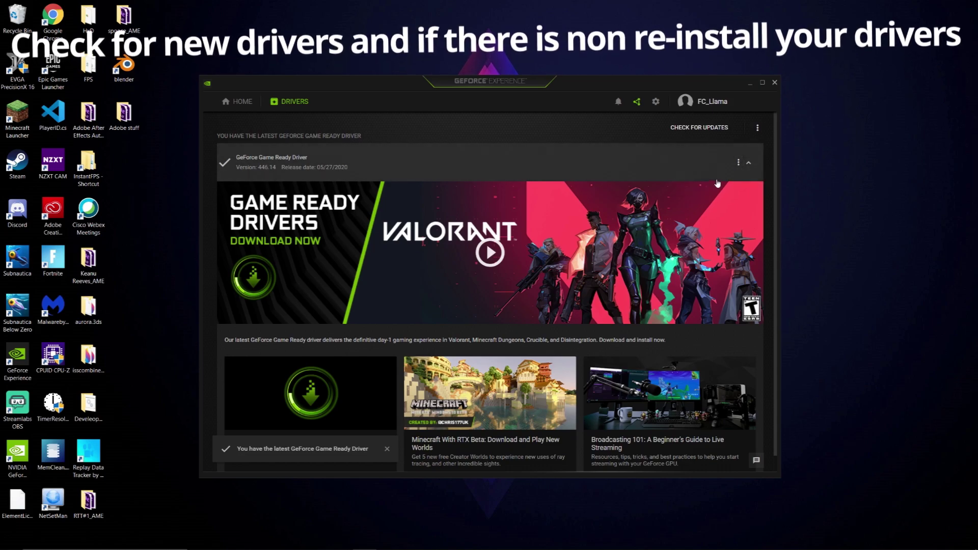
{"action": "left_click", "coordinate": [716, 181]}
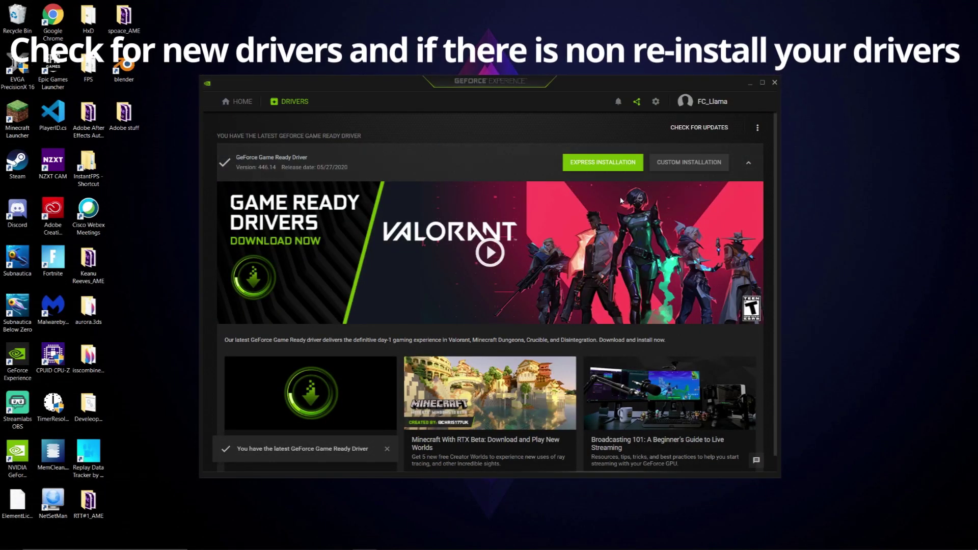
{"action": "left_click", "coordinate": [627, 166]}
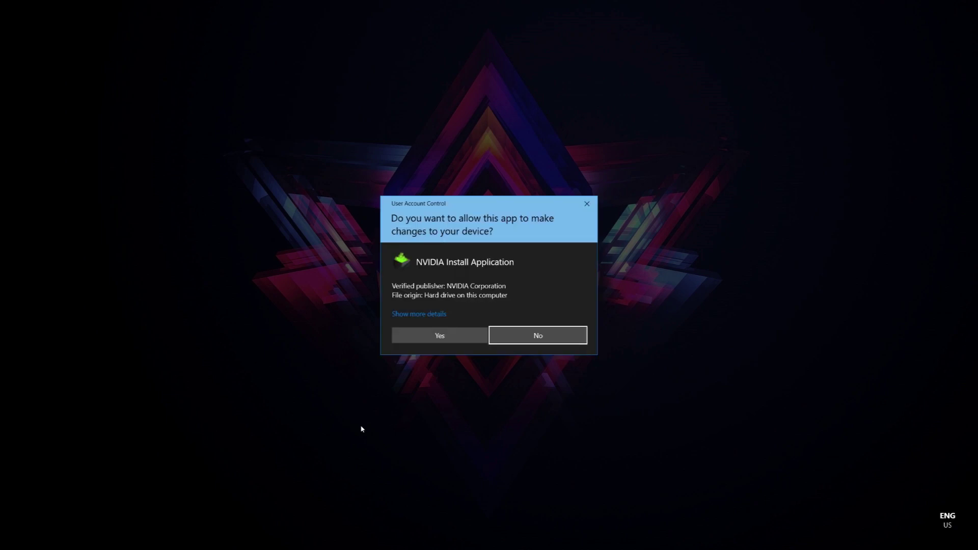
{"action": "left_click", "coordinate": [442, 336]}
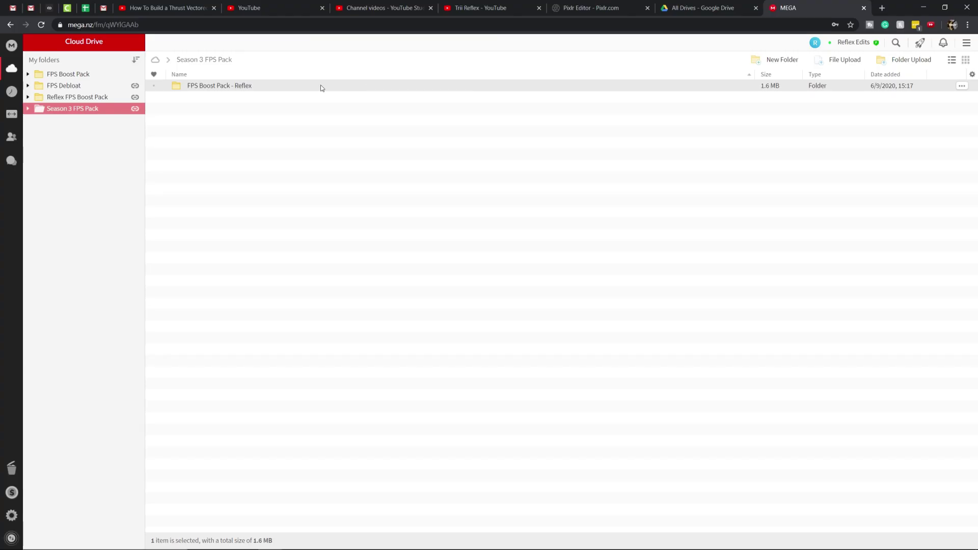
- Switch to MEGA in the browser and download the "FPS Boost Pack - Reflex" folder as a ZIP
{"action": "right_click", "coordinate": [249, 84]}
{"action": "mouse_move", "coordinate": [517, 182]}
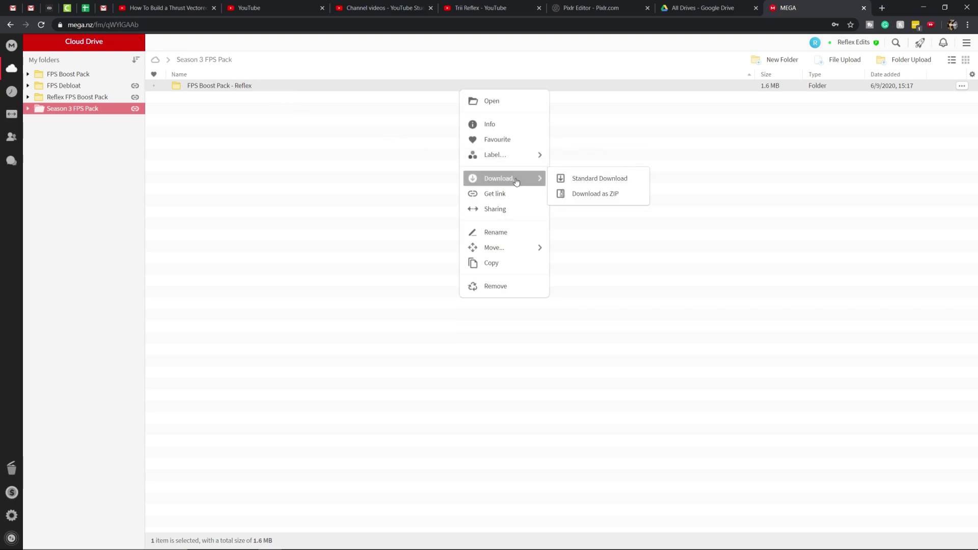
{"action": "left_click", "coordinate": [583, 196]}
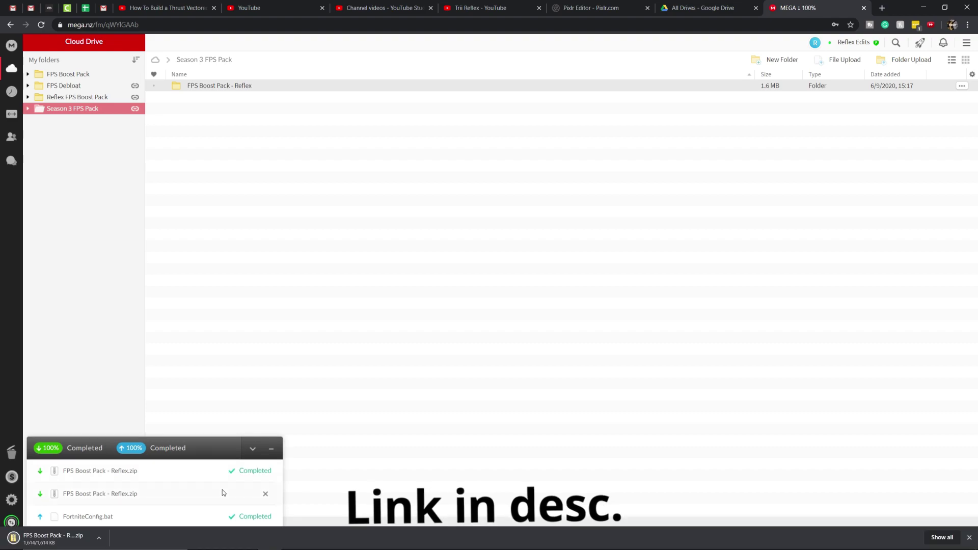
- Show the downloaded FPS Boost Pack - Reflex.zip in its folder, extract it with 7-Zip to its own folder, and delete the ZIP
{"action": "left_click", "coordinate": [99, 538]}
{"action": "left_click", "coordinate": [136, 510]}
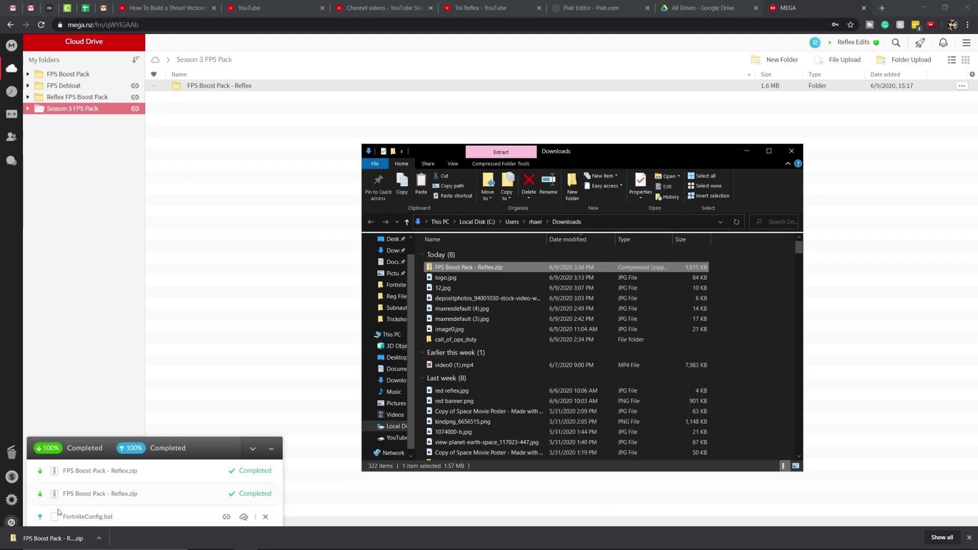
{"action": "right_click", "coordinate": [462, 268]}
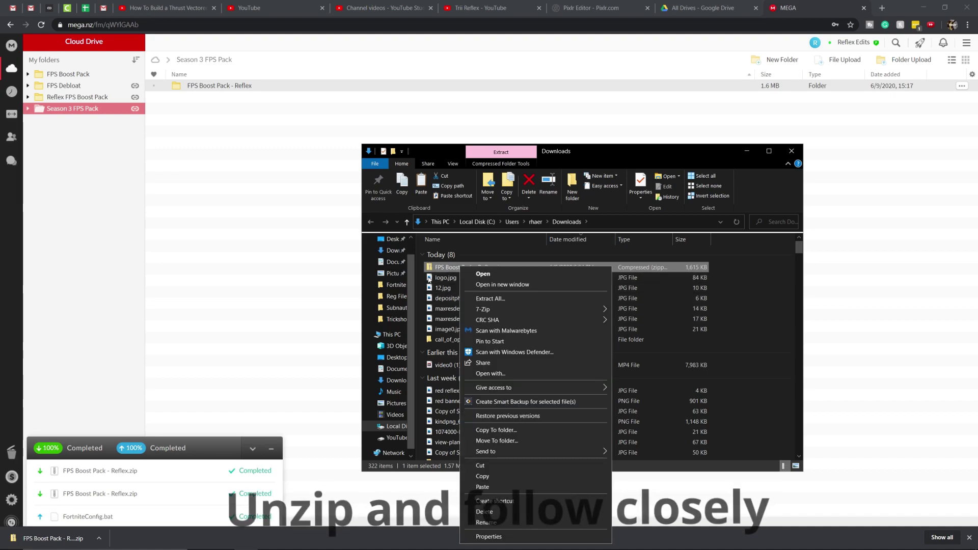
{"action": "mouse_move", "coordinate": [561, 309]}
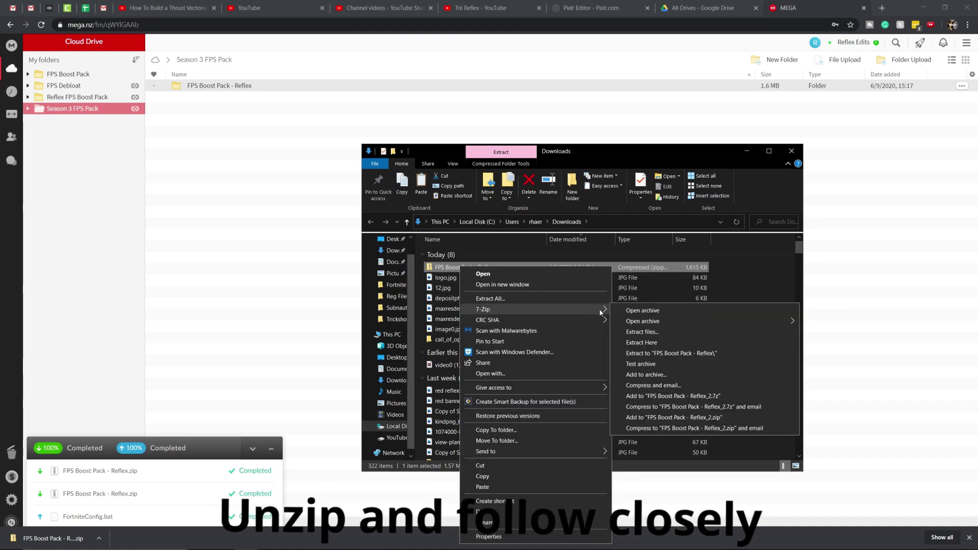
{"action": "left_click", "coordinate": [659, 330]}
{"action": "left_click", "coordinate": [482, 339]}
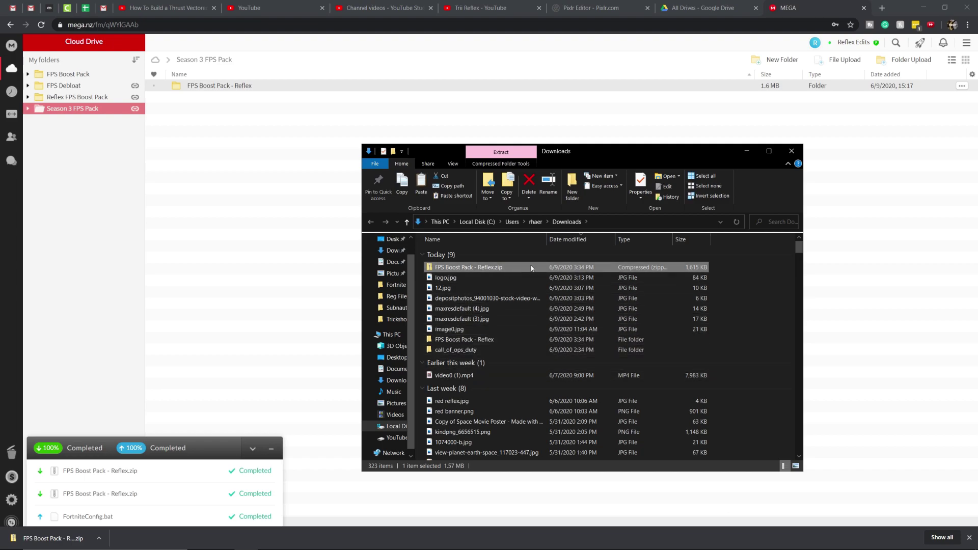
{"action": "key", "text": "Delete"}
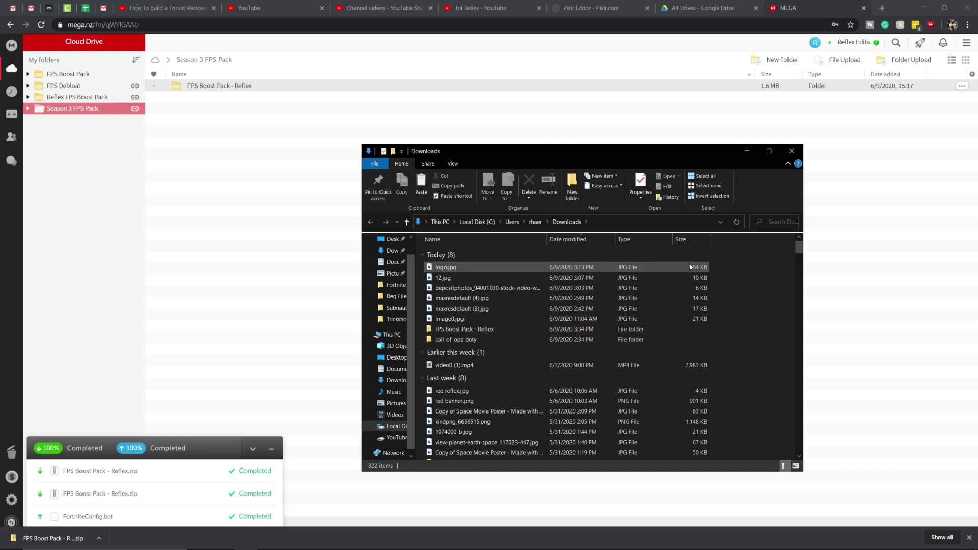
- Move the nested "FPS Boost Pack - Reflex" folder out of the extracted folder into Downloads, and open it there
{"action": "double_click", "coordinate": [532, 328]}
{"action": "left_click_drag", "start_coordinate": [572, 254], "coordinate": [567, 223]}
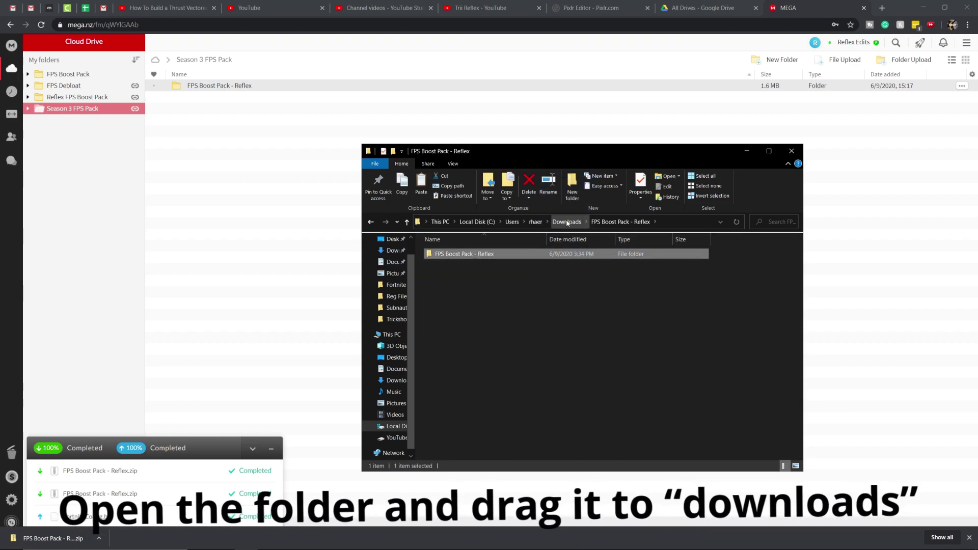
{"action": "left_click", "coordinate": [568, 222]}
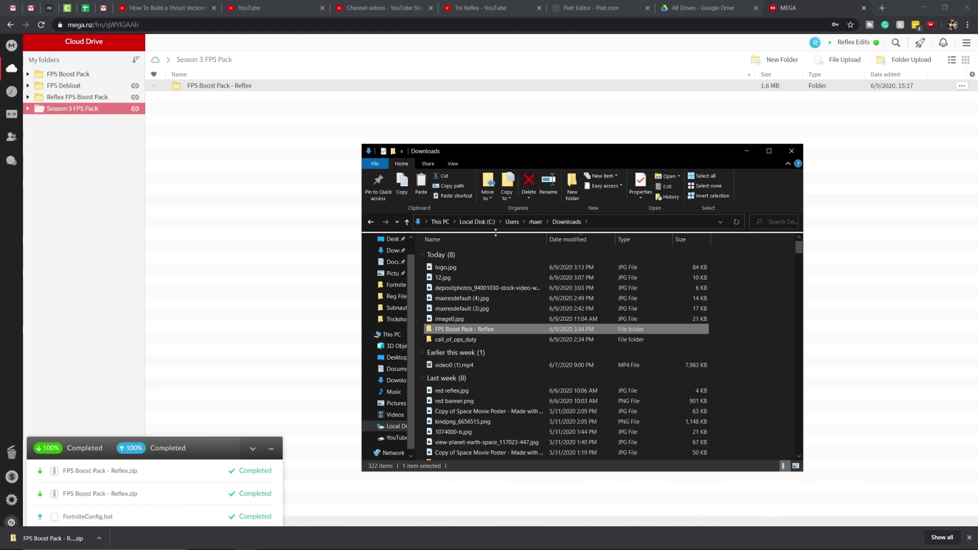
{"action": "double_click", "coordinate": [493, 330]}
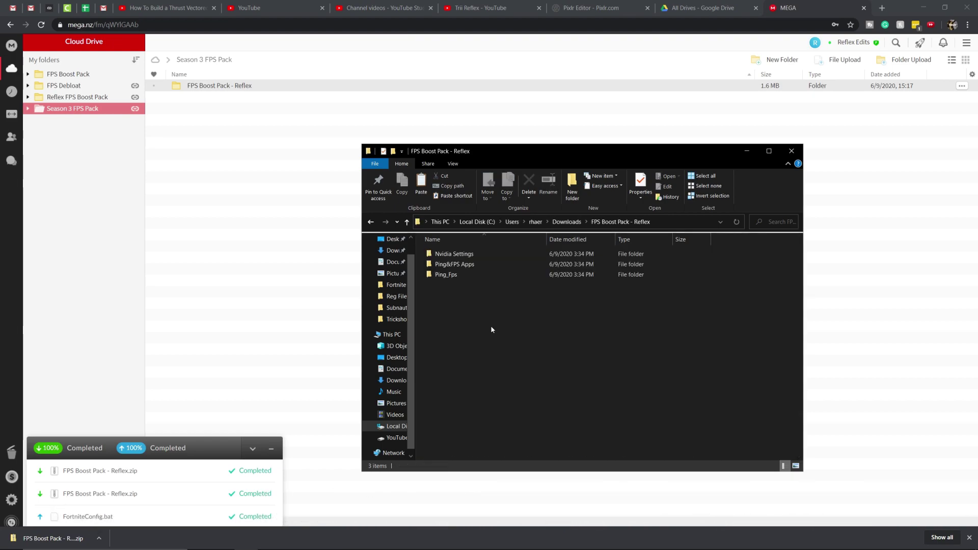
{"action": "key", "text": "alt+Left"}
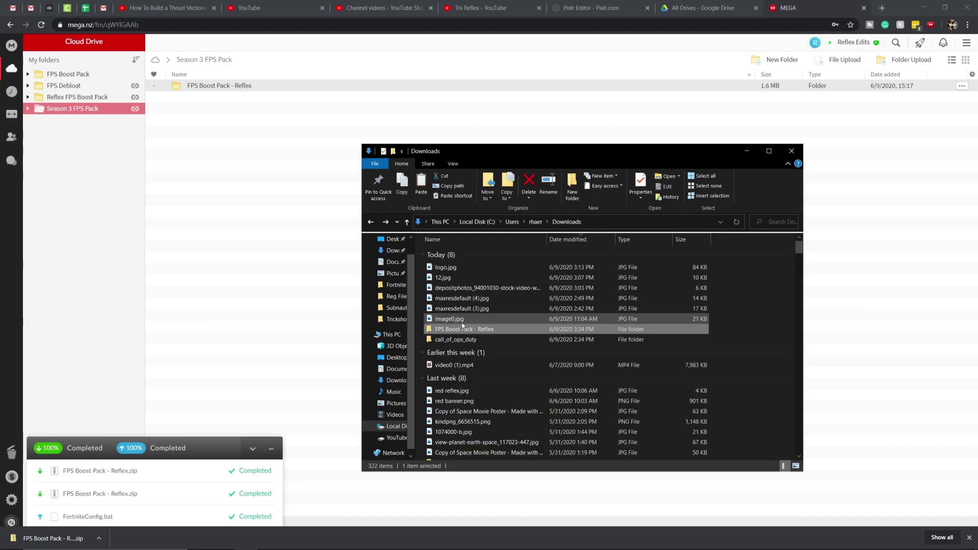
{"action": "double_click", "coordinate": [534, 332]}
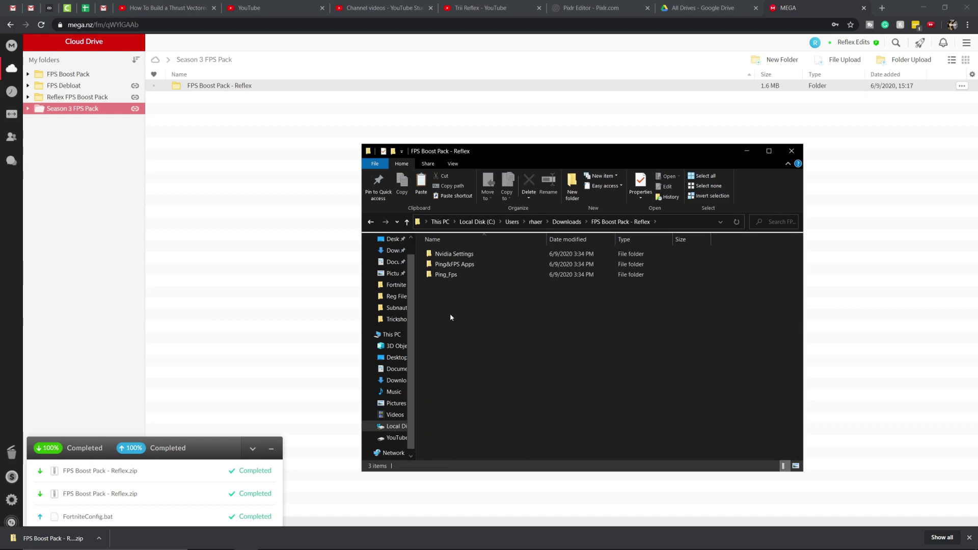
- Run NVIDIAInspectorSettings.vbs from the Nvidia Settings folder, allow nvidiaProfileInspector.exe to make changes, and dismiss the import message
{"action": "double_click", "coordinate": [606, 260]}
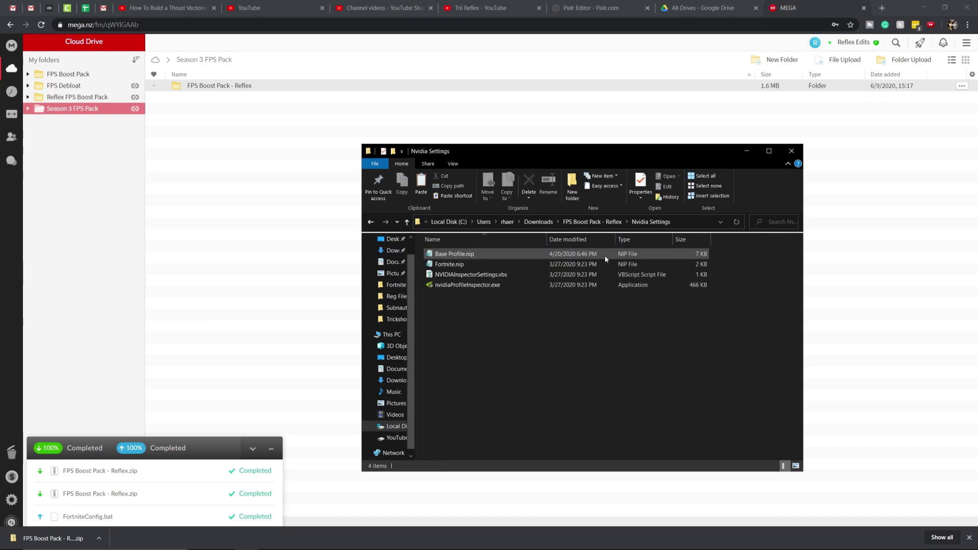
{"action": "left_click", "coordinate": [767, 152]}
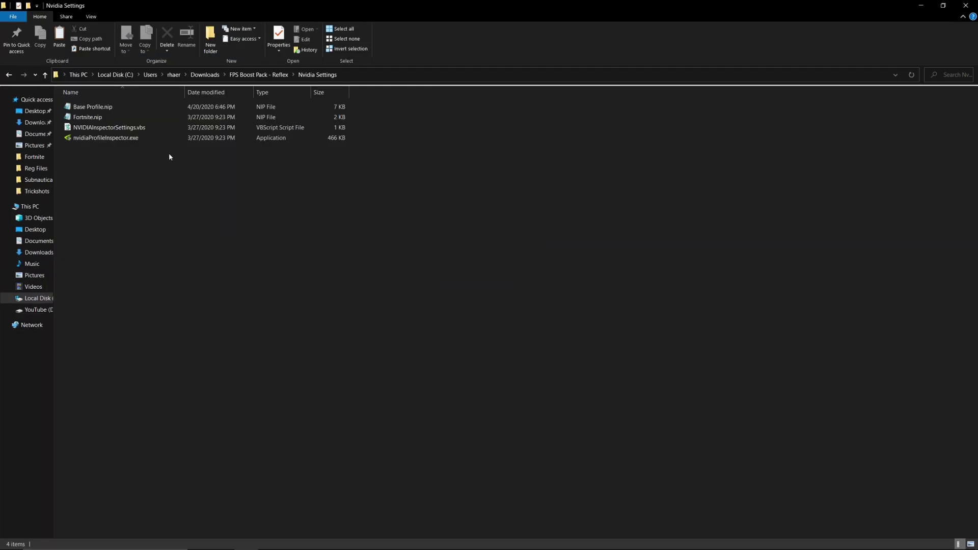
{"action": "left_click", "coordinate": [115, 128]}
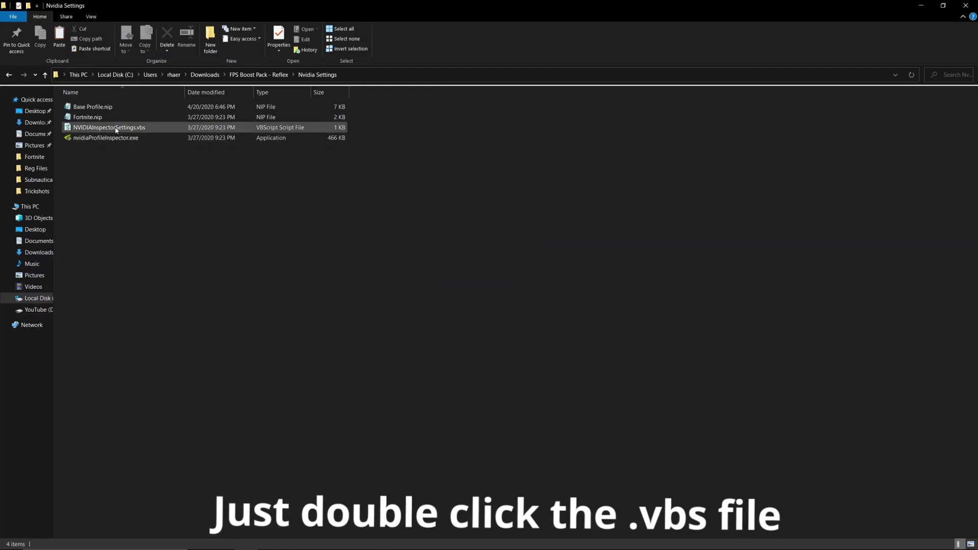
{"action": "double_click", "coordinate": [115, 129]}
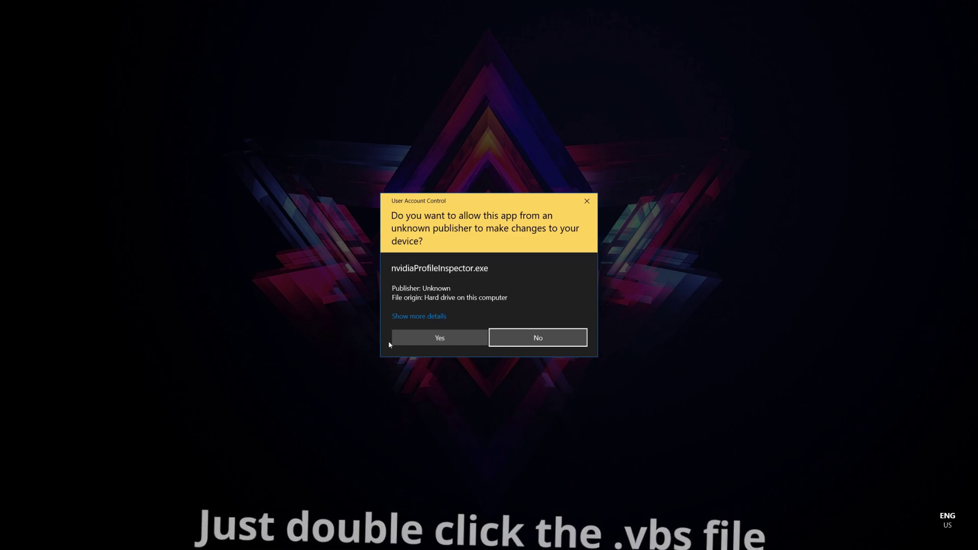
{"action": "left_click", "coordinate": [422, 340]}
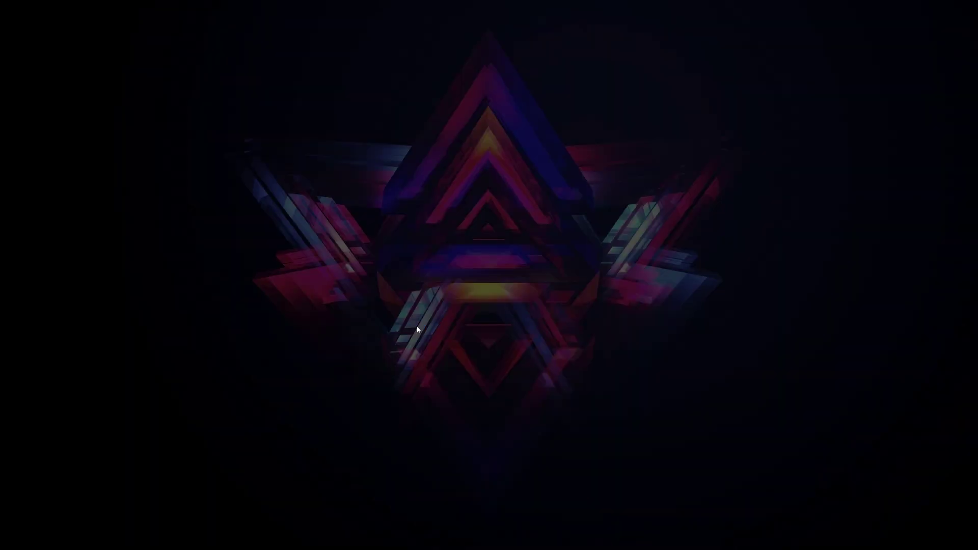
{"action": "left_click", "coordinate": [440, 339]}
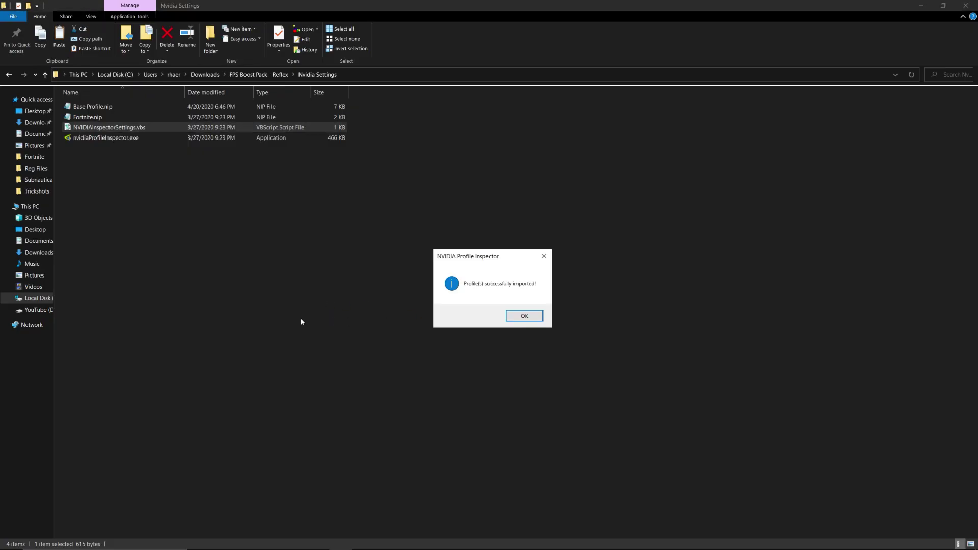
{"action": "left_click", "coordinate": [524, 317]}
- Search Windows for NVIDIA Control Panel and open it
{"action": "key", "text": "super"}
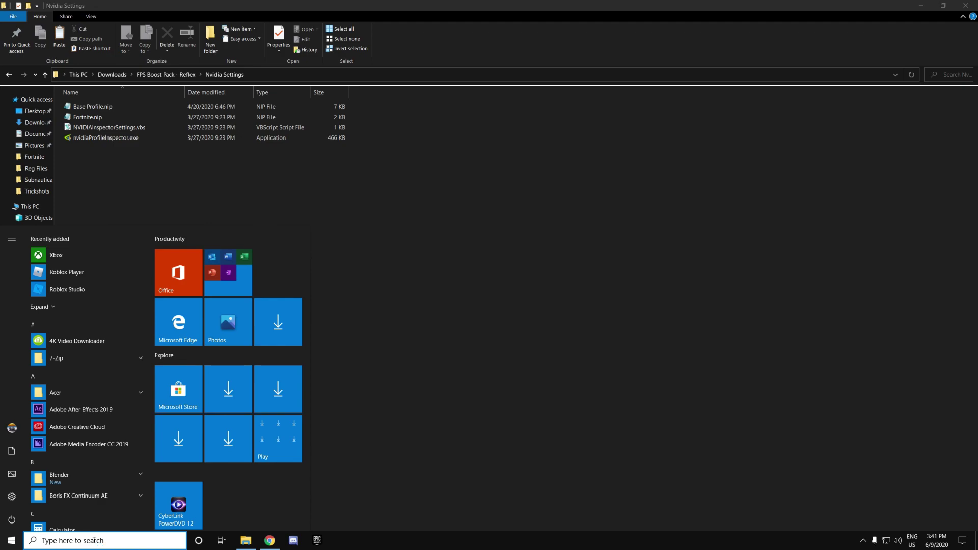
{"action": "left_click", "coordinate": [93, 541]}
{"action": "type", "text": "nv"}
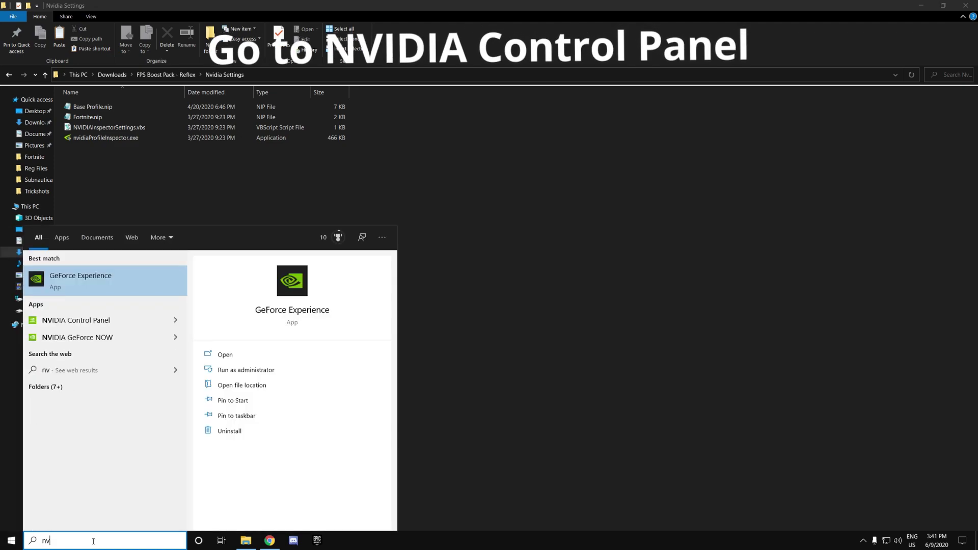
{"action": "type", "text": "idi"}
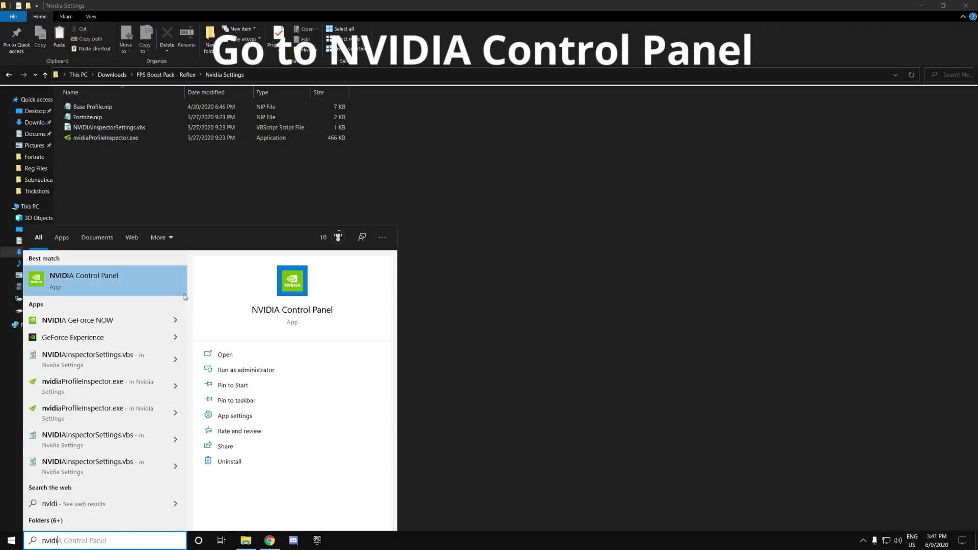
{"action": "left_click", "coordinate": [152, 280]}
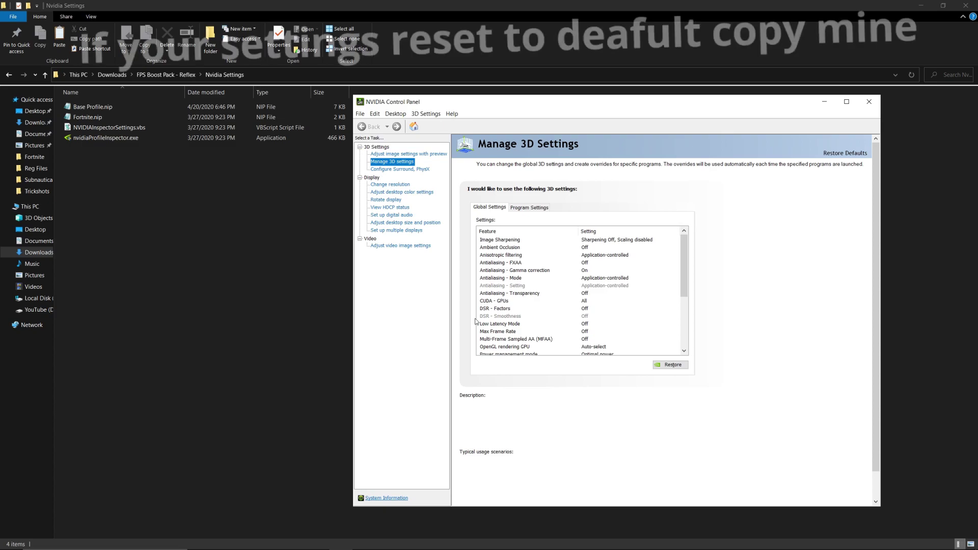
- Set Anisotropic filtering and Antialiasing - Mode to Off in the global 3D settings
{"action": "left_click", "coordinate": [601, 256]}
{"action": "left_click", "coordinate": [602, 256]}
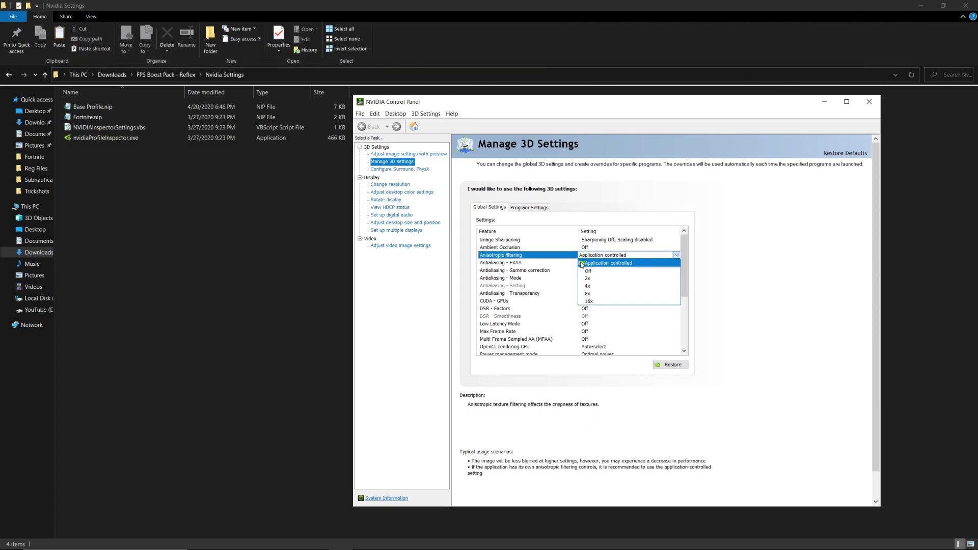
{"action": "left_click", "coordinate": [594, 266]}
{"action": "left_click", "coordinate": [599, 256]}
{"action": "left_click", "coordinate": [592, 271]}
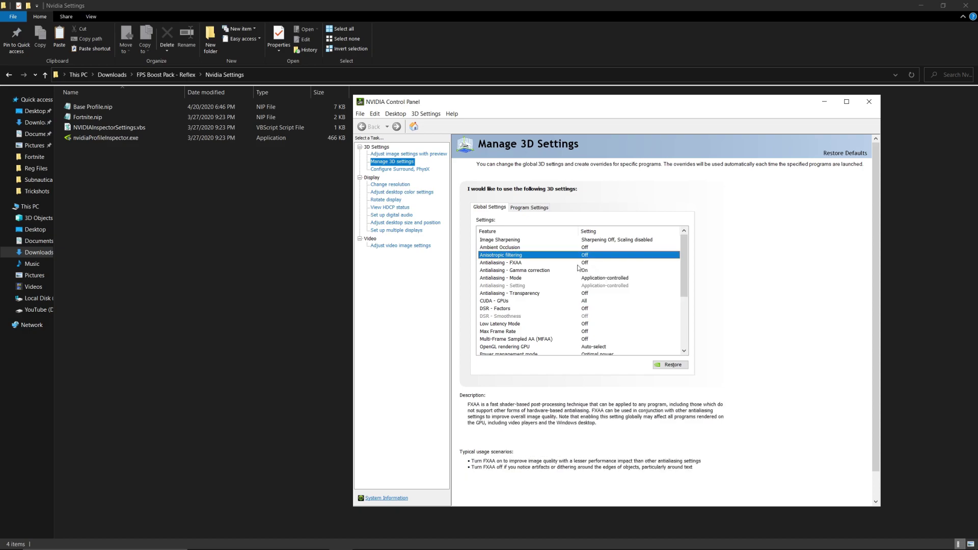
{"action": "left_click", "coordinate": [610, 279]}
{"action": "left_click", "coordinate": [607, 279]}
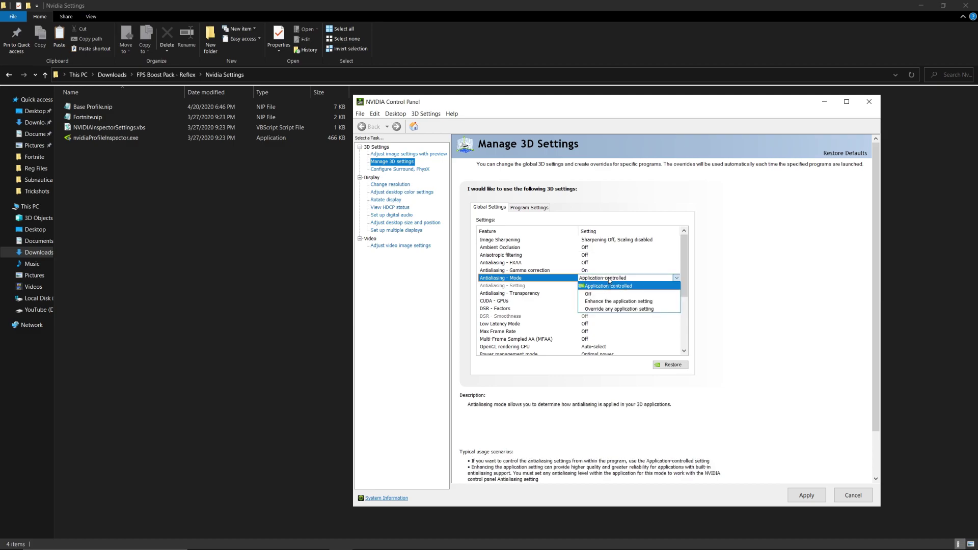
{"action": "left_click", "coordinate": [602, 295]}
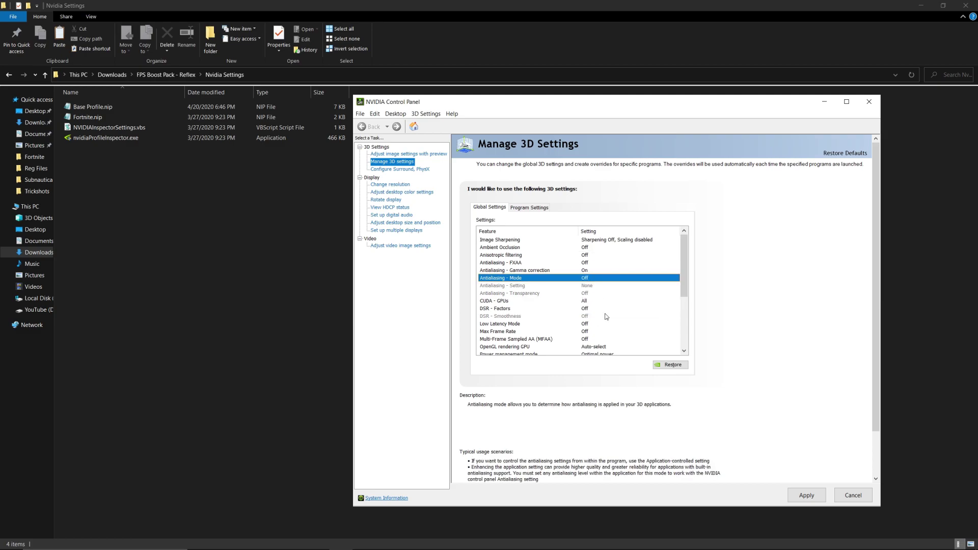
- Set the OpenGL rendering GPU to GeForce RTX 2060 in the global 3D settings
{"action": "scroll", "coordinate": [575, 291], "scroll_direction": "down", "scroll_amount": 2}
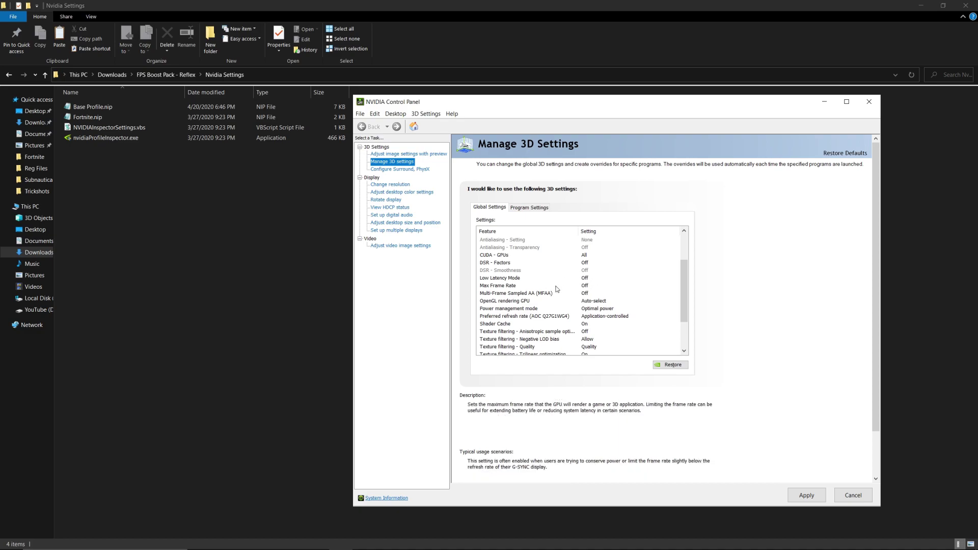
{"action": "left_click", "coordinate": [592, 304]}
{"action": "left_click", "coordinate": [594, 301]}
{"action": "left_click", "coordinate": [598, 316]}
{"action": "scroll", "coordinate": [607, 326], "scroll_direction": "up", "scroll_amount": 2}
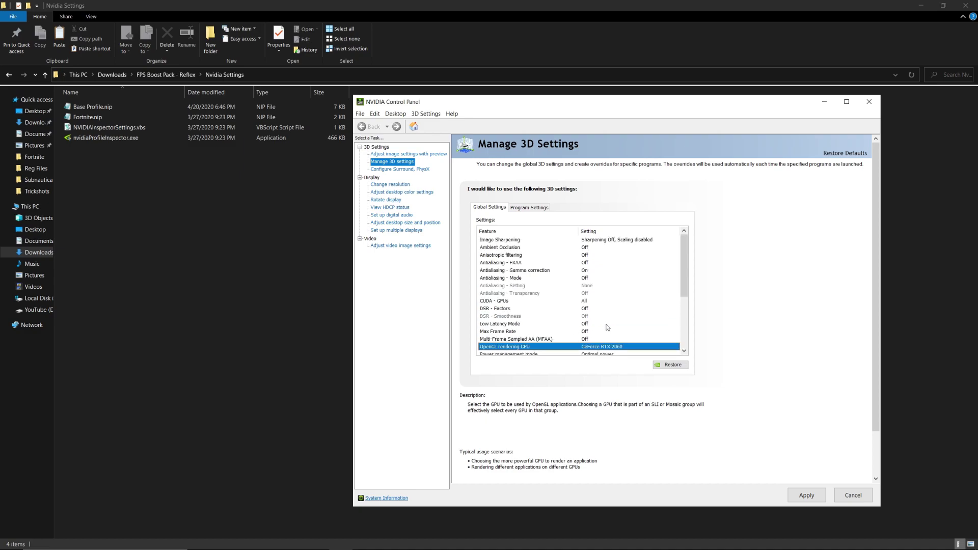
{"action": "scroll", "coordinate": [607, 327], "scroll_direction": "down", "scroll_amount": 1}
{"action": "left_click", "coordinate": [607, 325]}
{"action": "left_click", "coordinate": [617, 340]}
- Set Power management mode to Prefer maximum performance in the global 3D settings
{"action": "left_click", "coordinate": [623, 332]}
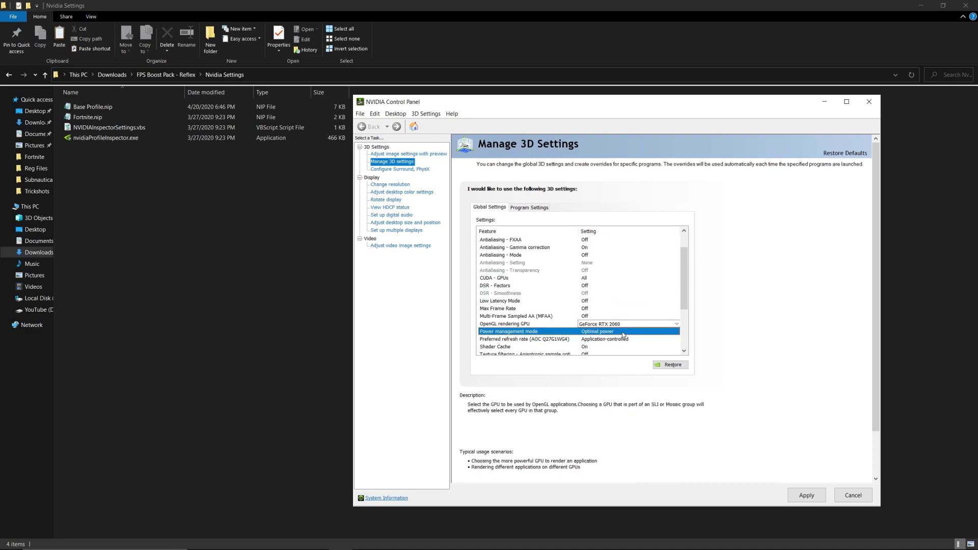
{"action": "left_click", "coordinate": [623, 332]}
{"action": "left_click", "coordinate": [622, 354]}
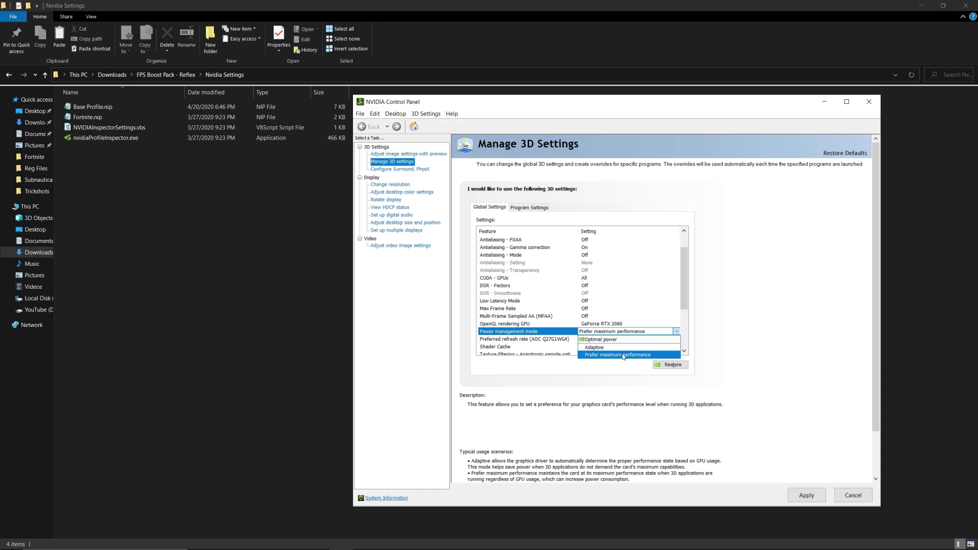
- Set the preferred refresh rate to Highest available, apply the 3D settings, and close NVIDIA Control Panel
{"action": "scroll", "coordinate": [621, 336], "scroll_direction": "down", "scroll_amount": 3}
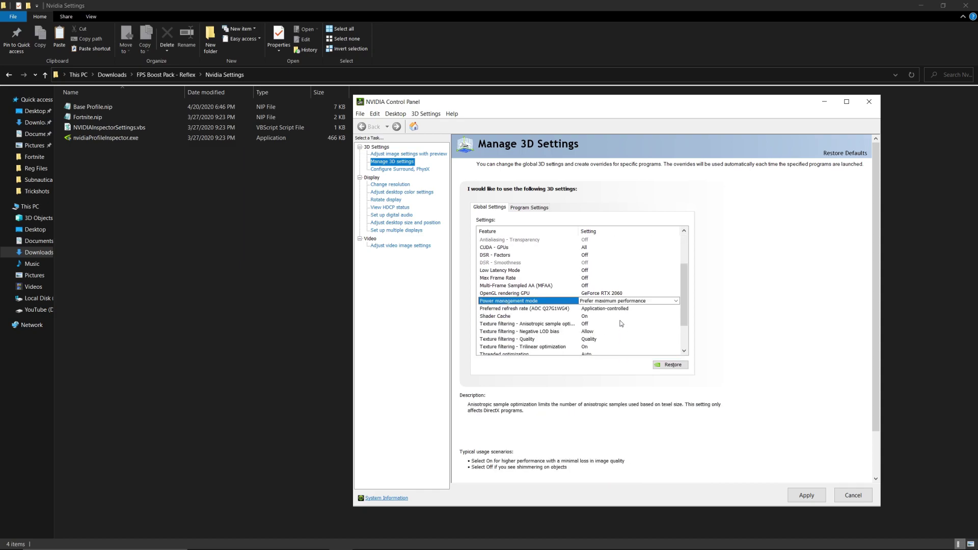
{"action": "left_click", "coordinate": [616, 311]}
{"action": "left_click", "coordinate": [616, 311]}
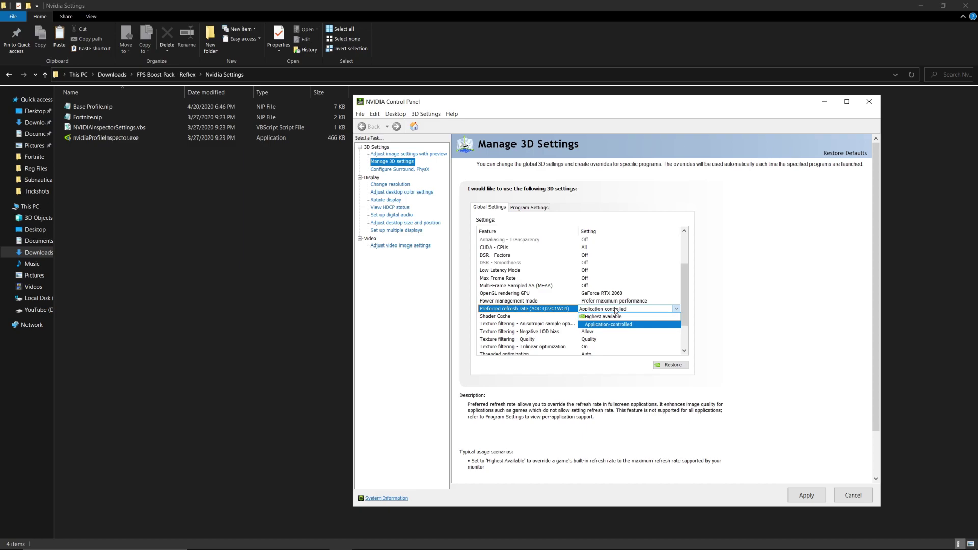
{"action": "left_click", "coordinate": [586, 324]}
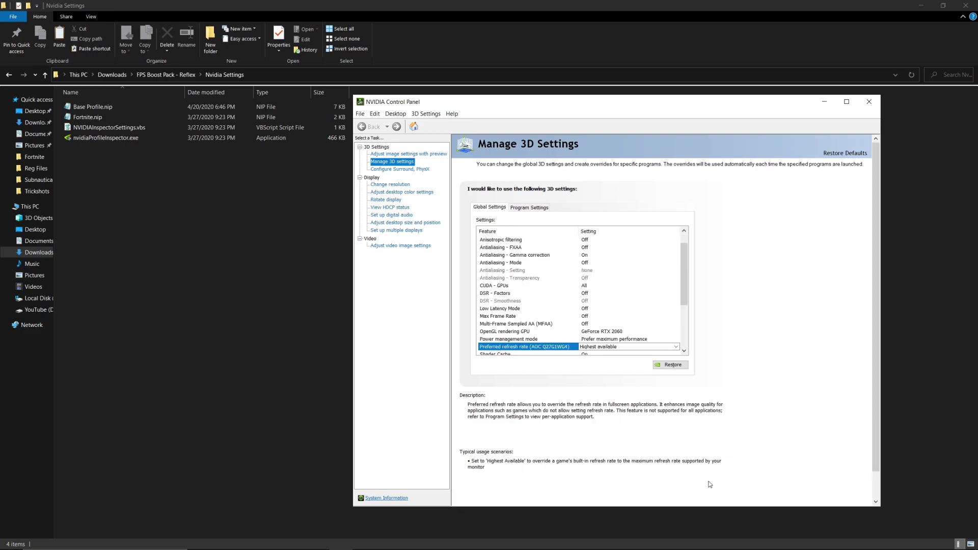
{"action": "left_click", "coordinate": [870, 103]}
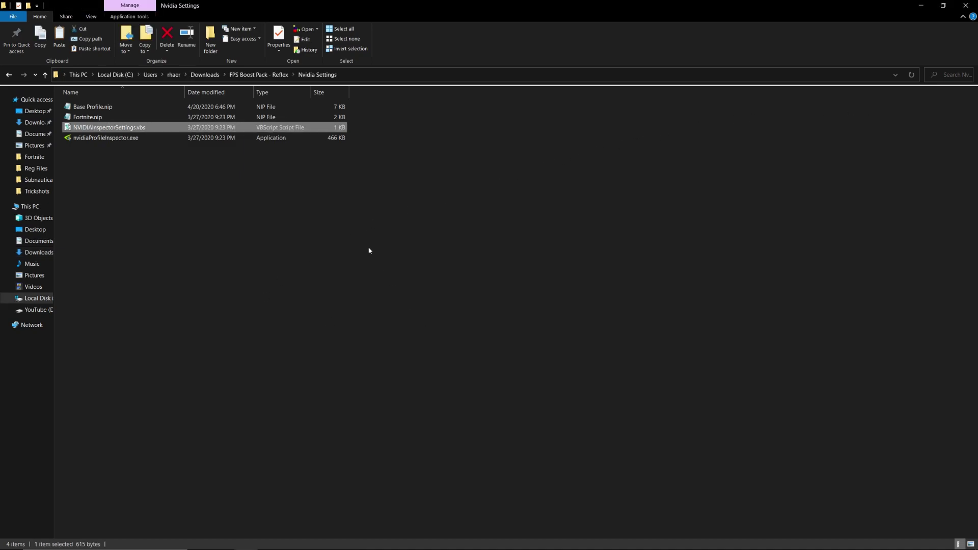
- Launch MemClean.exe from the pack's Ping&FPS Apps folder, trim the processes' working set, and clear the system cache
{"action": "left_click", "coordinate": [259, 75]}
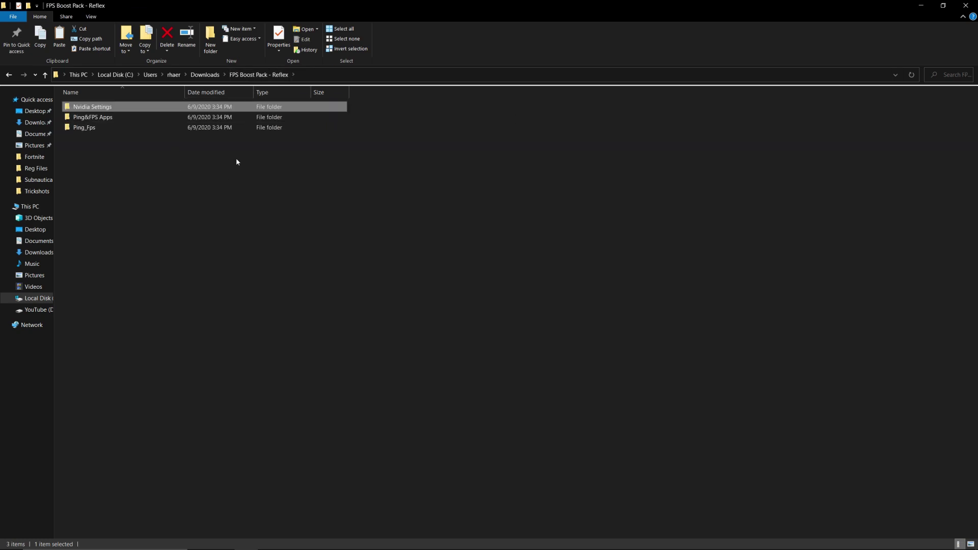
{"action": "double_click", "coordinate": [177, 118]}
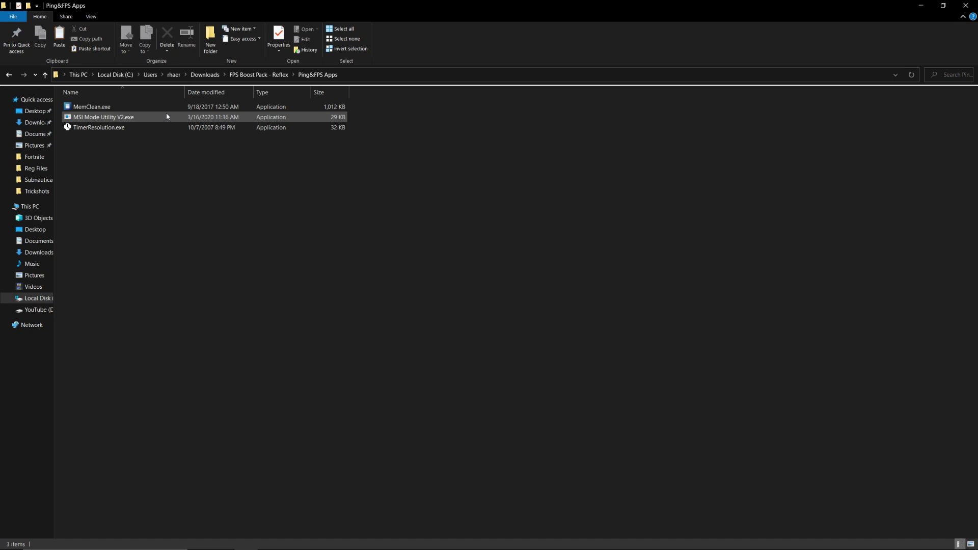
{"action": "double_click", "coordinate": [140, 107]}
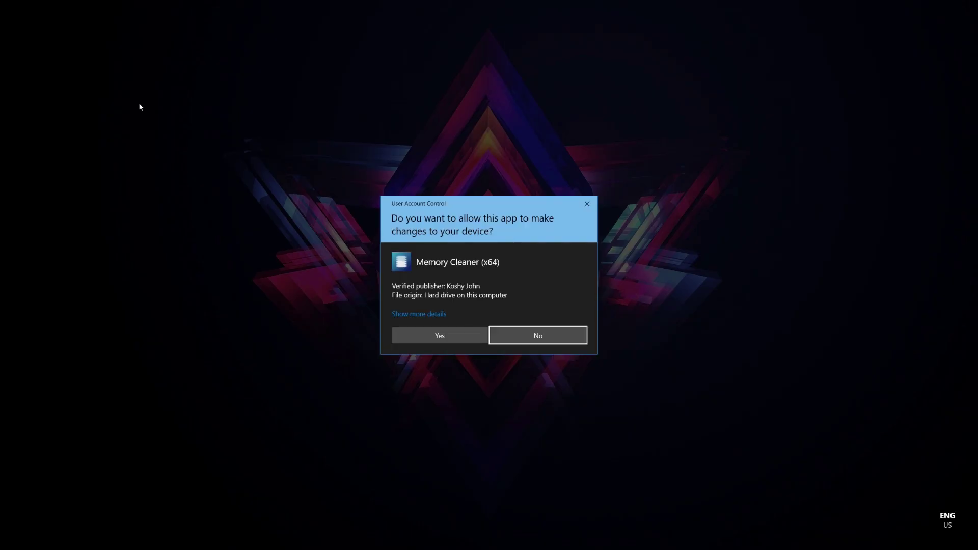
{"action": "left_click", "coordinate": [415, 336]}
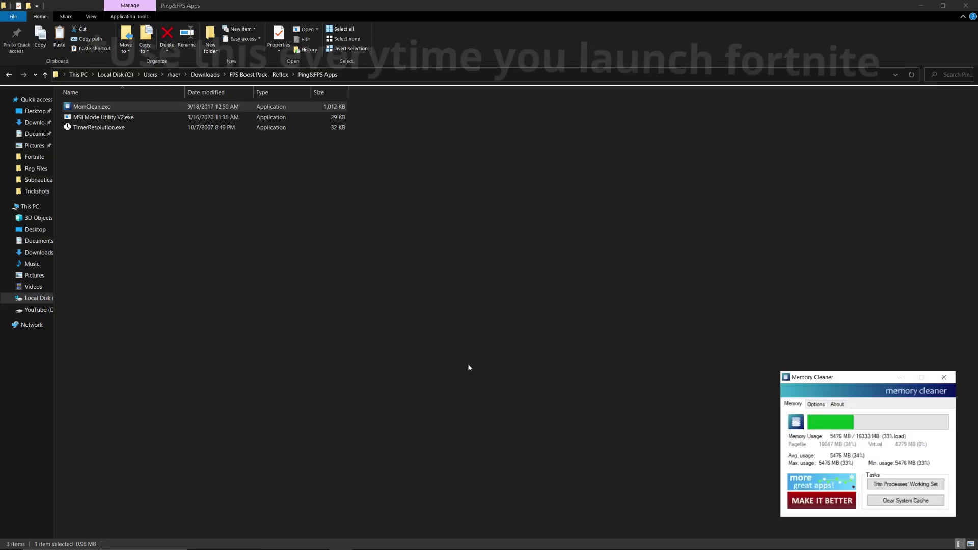
{"action": "left_click", "coordinate": [906, 484]}
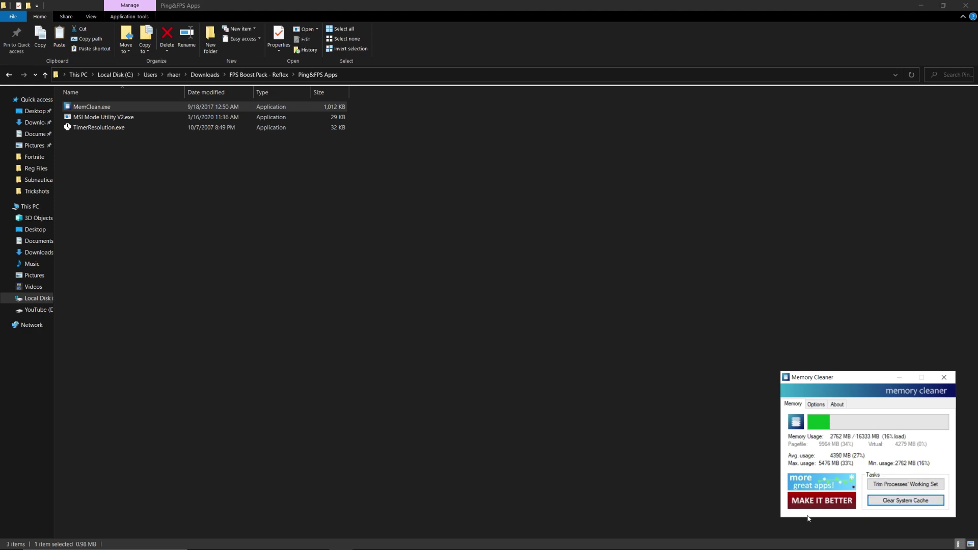
- Keep "Do not run Memory Cleaner in the background" enabled in the options and close Memory Cleaner
{"action": "left_click", "coordinate": [815, 405]}
{"action": "left_click", "coordinate": [797, 498]}
{"action": "left_click", "coordinate": [797, 499]}
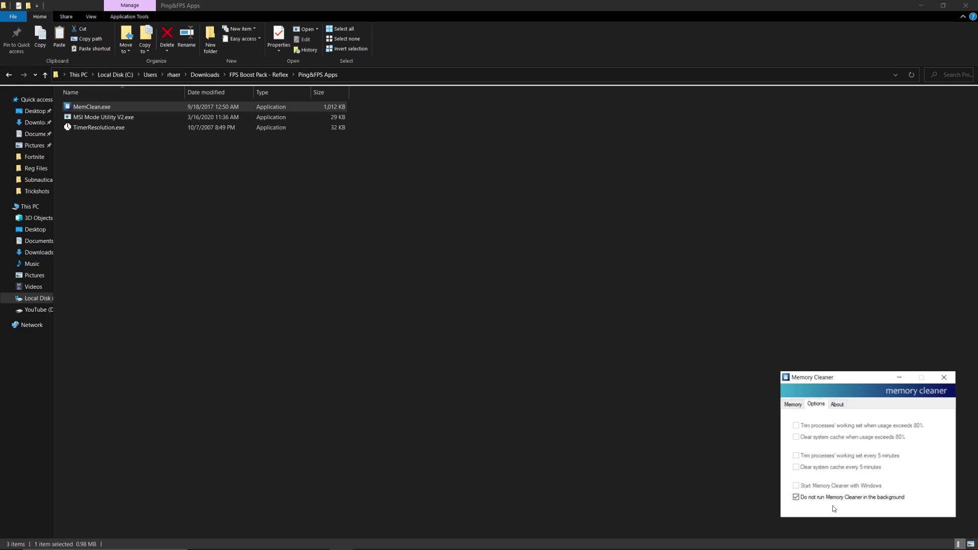
{"action": "left_click", "coordinate": [794, 406]}
{"action": "left_click", "coordinate": [946, 378]}
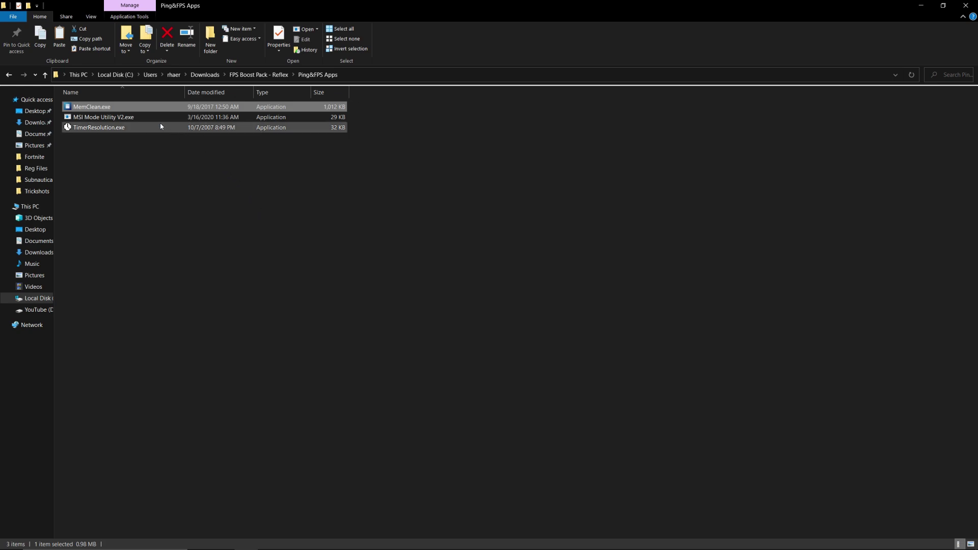
- Run MSI Mode Utility V2.exe as administrator and allow it to make changes to the device
{"action": "left_click", "coordinate": [147, 118]}
{"action": "right_click", "coordinate": [148, 117]}
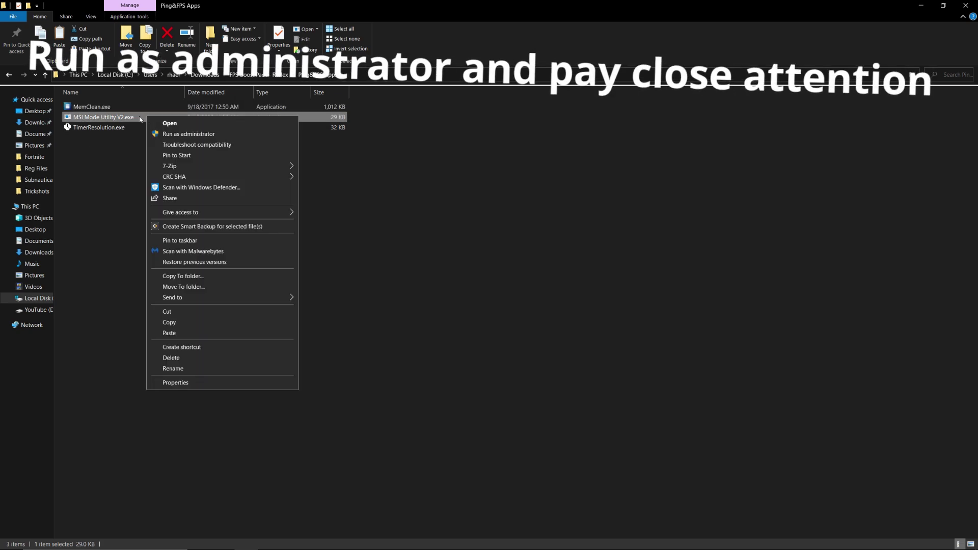
{"action": "left_click", "coordinate": [179, 134]}
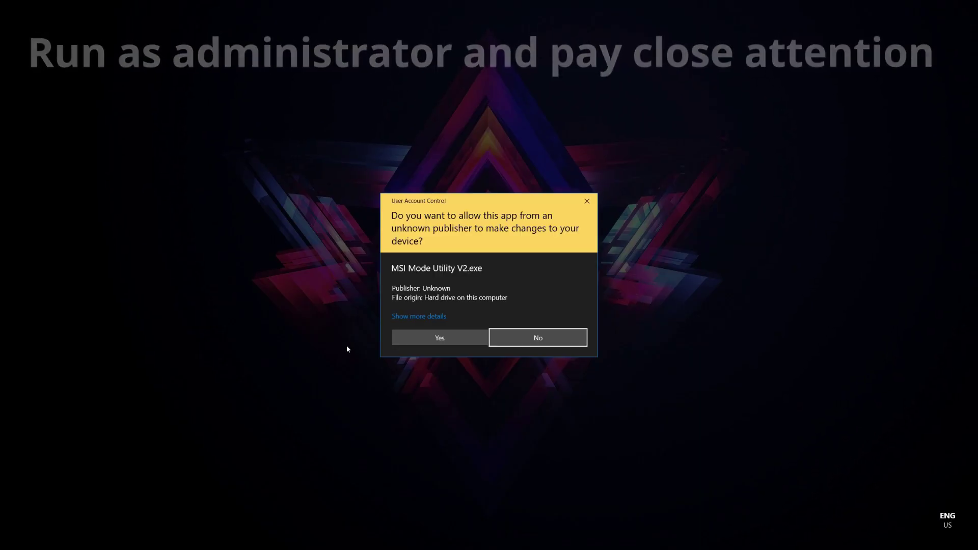
{"action": "left_click", "coordinate": [431, 339]}
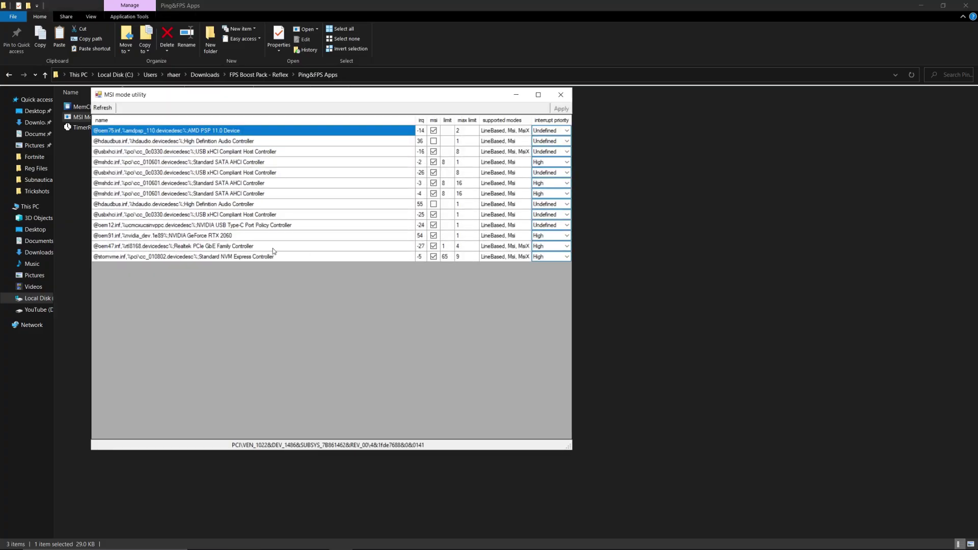
- Enable MSI mode for the NVIDIA GeForce RTX 2060 and set its interrupt priority to High
{"action": "left_click", "coordinate": [243, 236]}
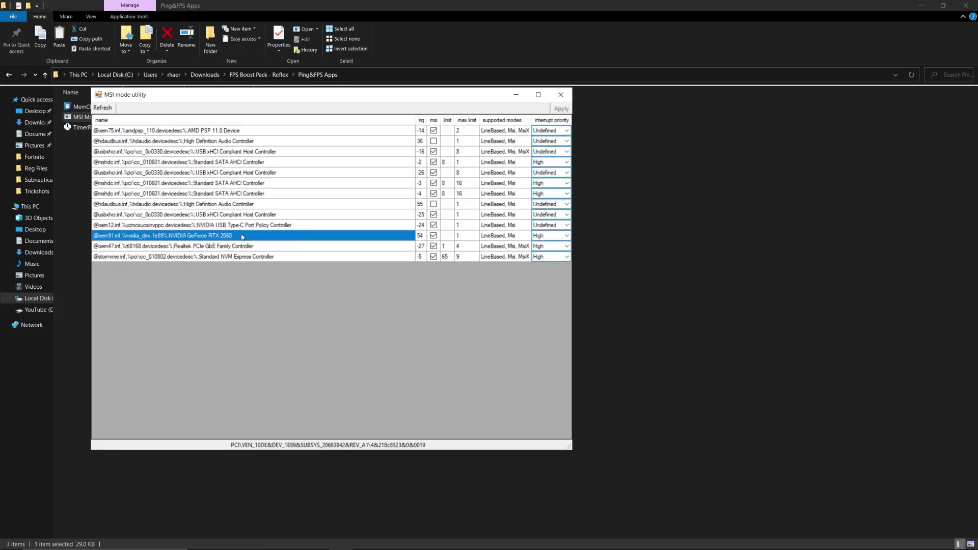
{"action": "left_click", "coordinate": [515, 236]}
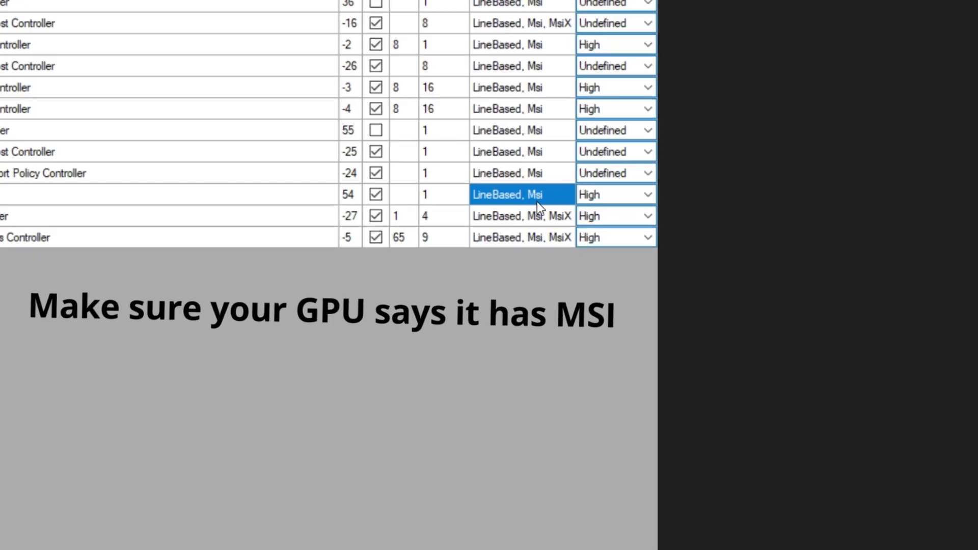
{"action": "left_click", "coordinate": [376, 194]}
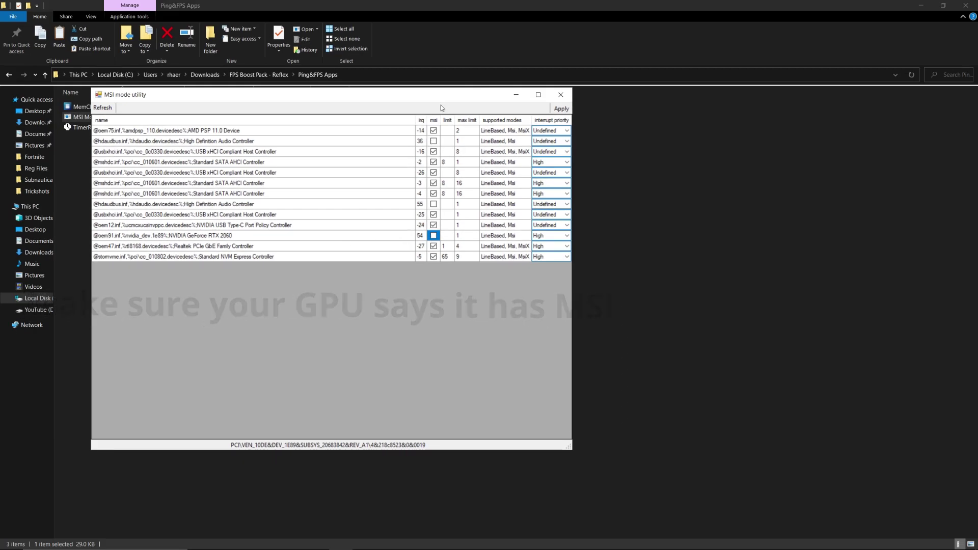
{"action": "left_click", "coordinate": [433, 236]}
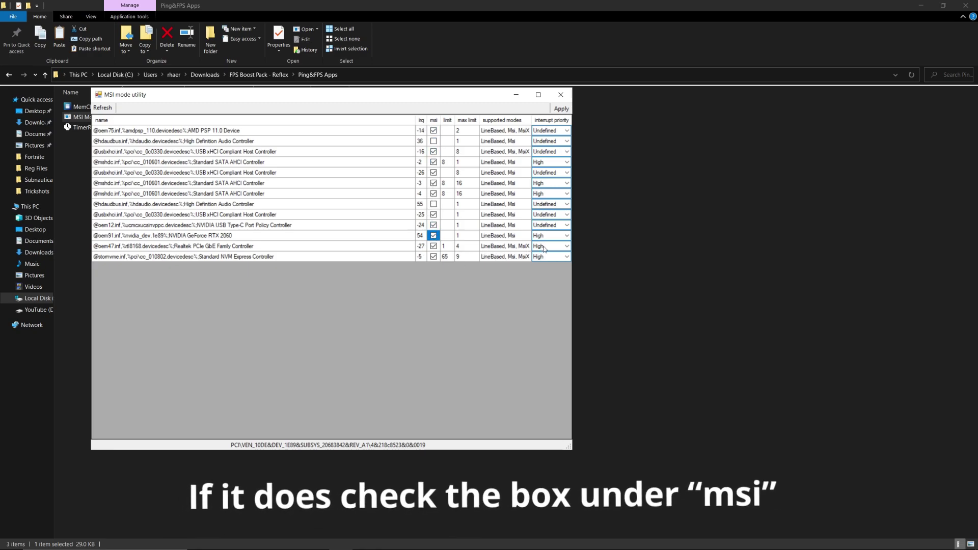
{"action": "left_click", "coordinate": [555, 237]}
{"action": "left_click", "coordinate": [565, 239]}
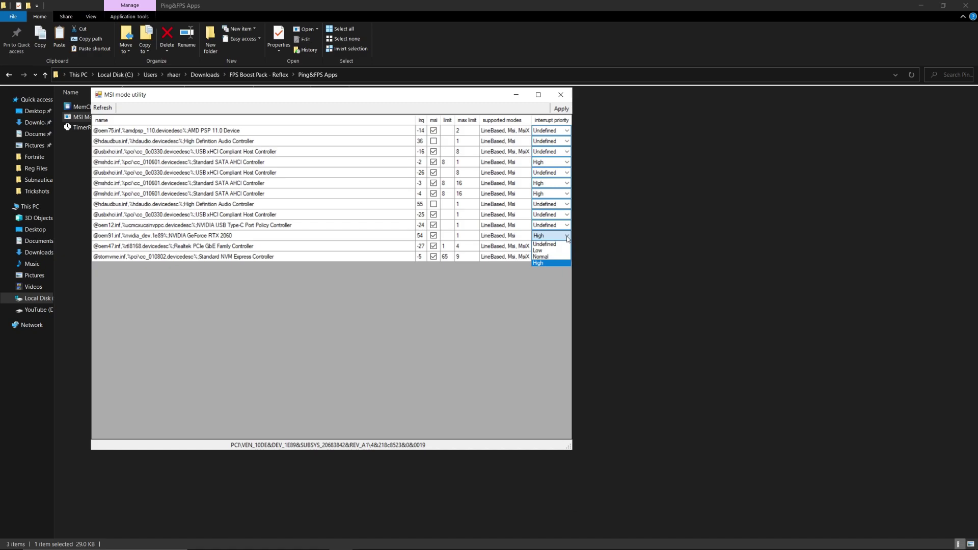
{"action": "left_click", "coordinate": [546, 262]}
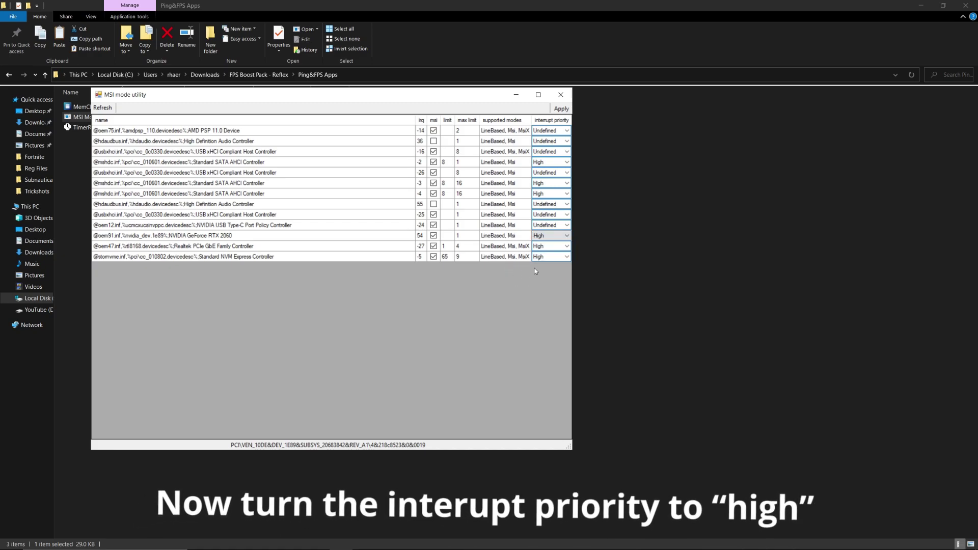
- Set the interrupt priority of both Standard SATA AHCI Controllers with max limit 16 to High, apply the changes, and close the utility
{"action": "left_click", "coordinate": [354, 185]}
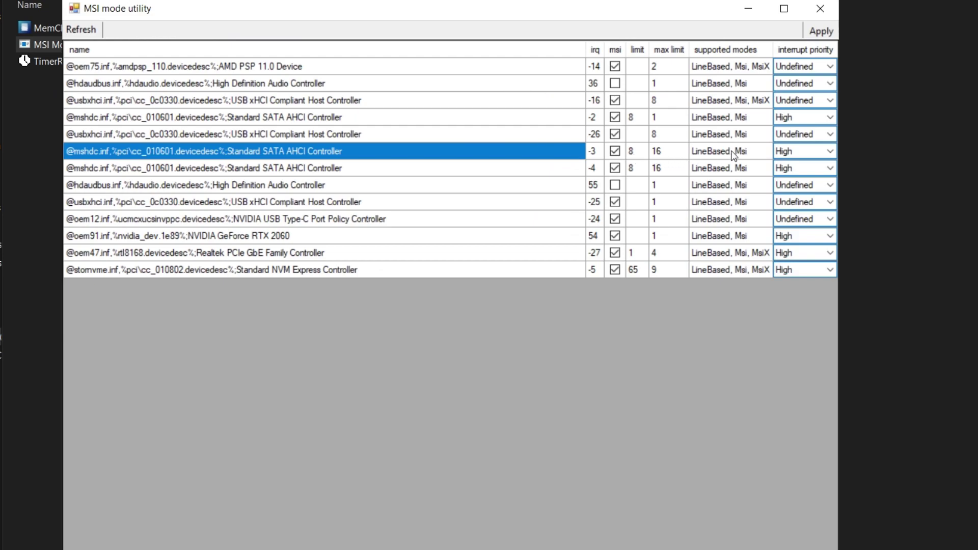
{"action": "left_click", "coordinate": [732, 152]}
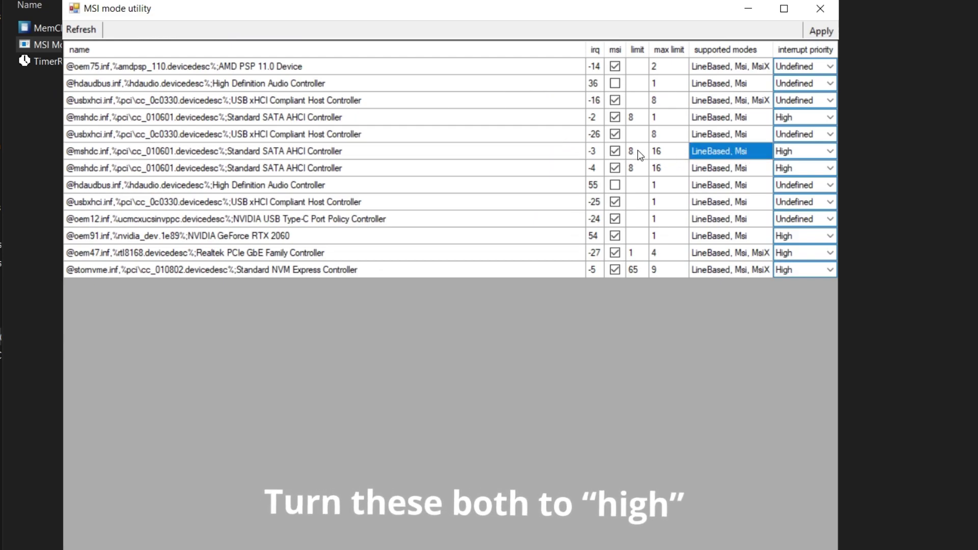
{"action": "left_click", "coordinate": [785, 153]}
{"action": "left_click", "coordinate": [827, 153]}
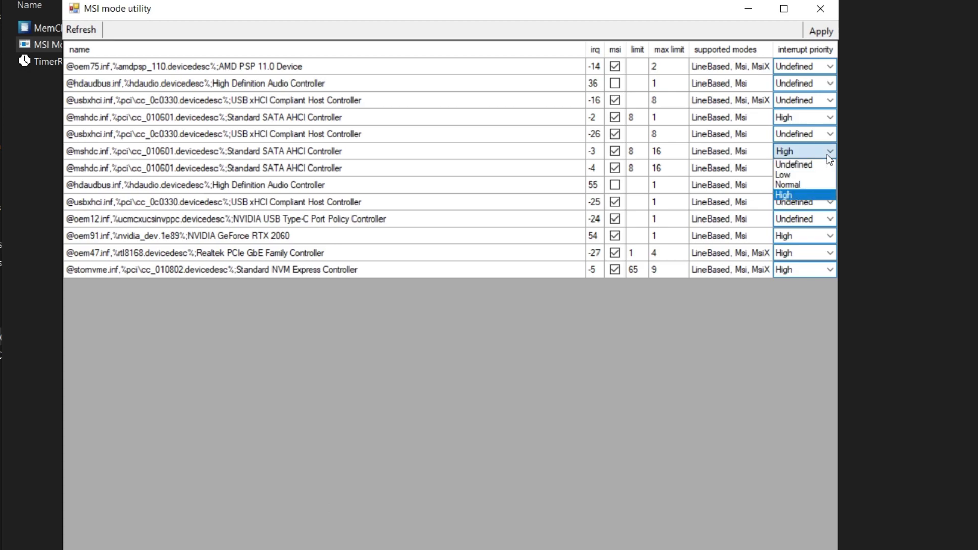
{"action": "left_click", "coordinate": [793, 195]}
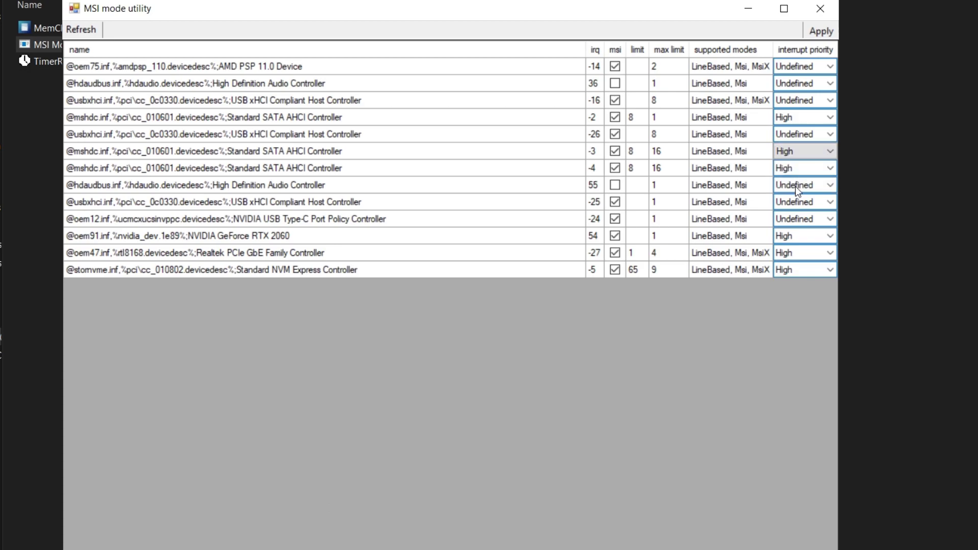
{"action": "left_click", "coordinate": [831, 168]}
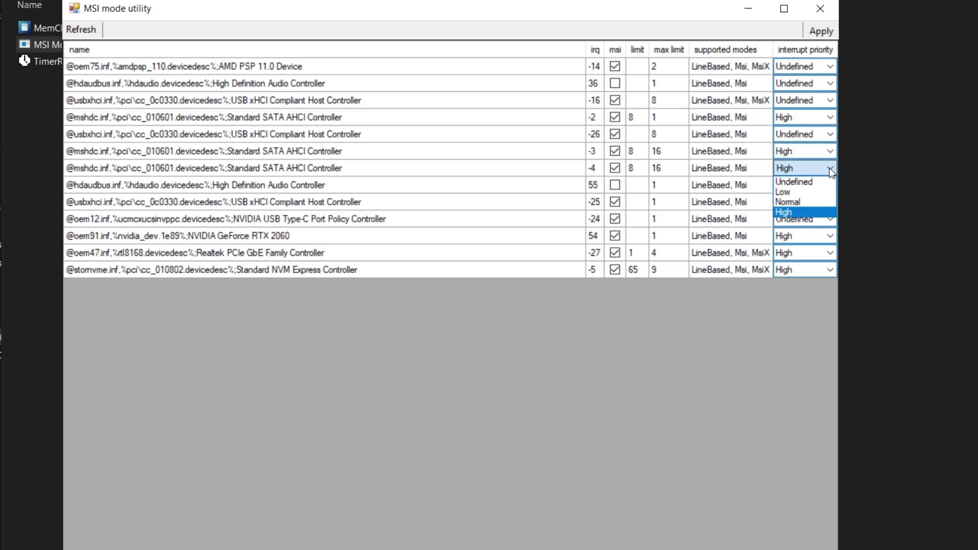
{"action": "left_click", "coordinate": [818, 212]}
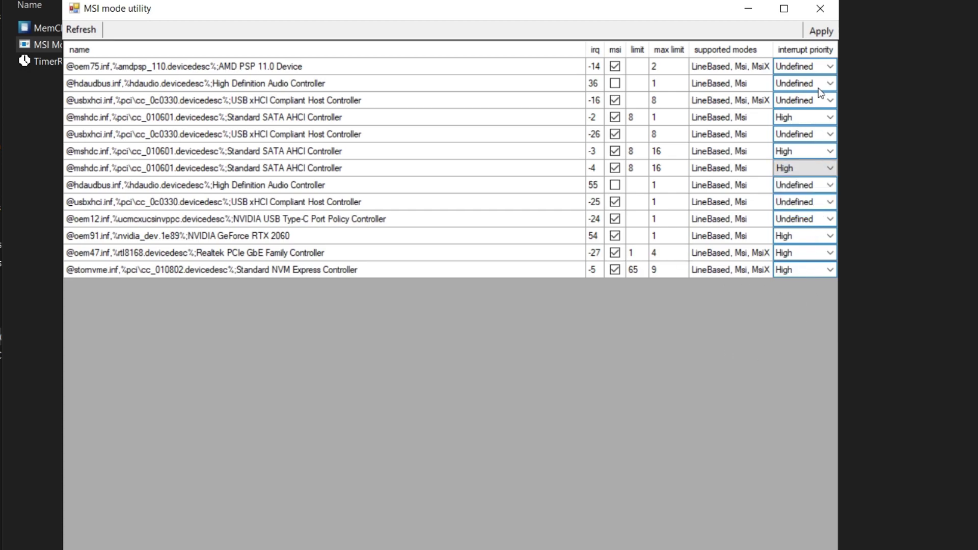
{"action": "left_click", "coordinate": [820, 31]}
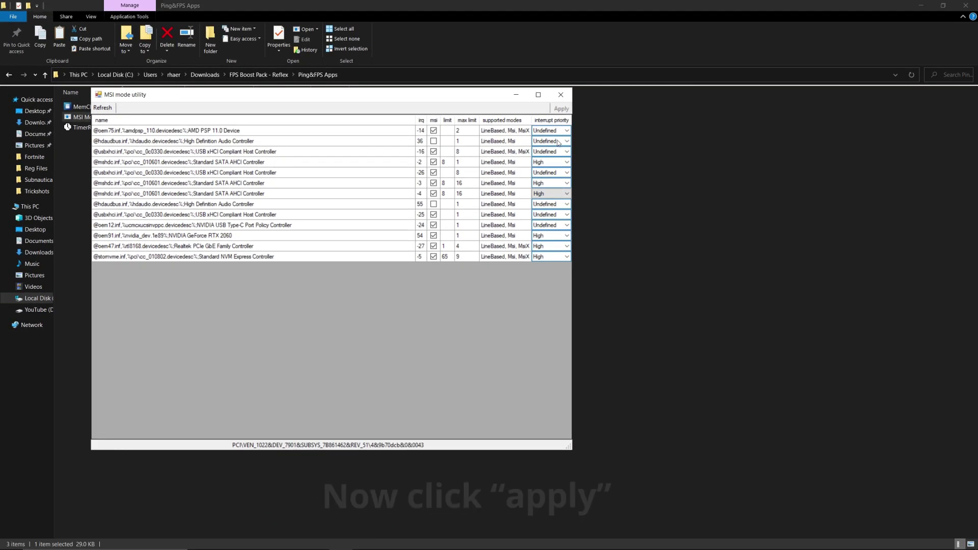
{"action": "left_click", "coordinate": [561, 95]}
- Launch TimerResolution.exe, set the timer resolution to Maximum, and minimize its window
{"action": "double_click", "coordinate": [302, 128]}
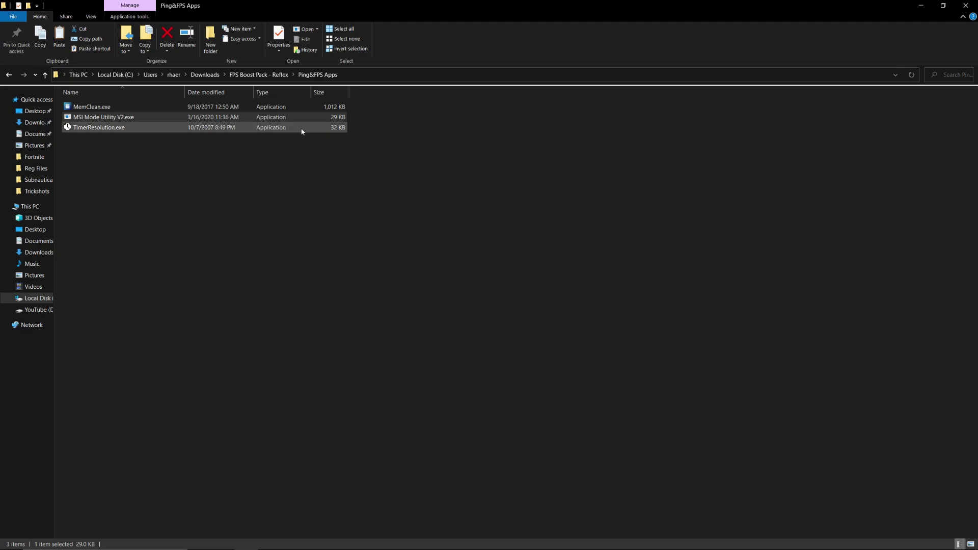
{"action": "left_click", "coordinate": [386, 317]}
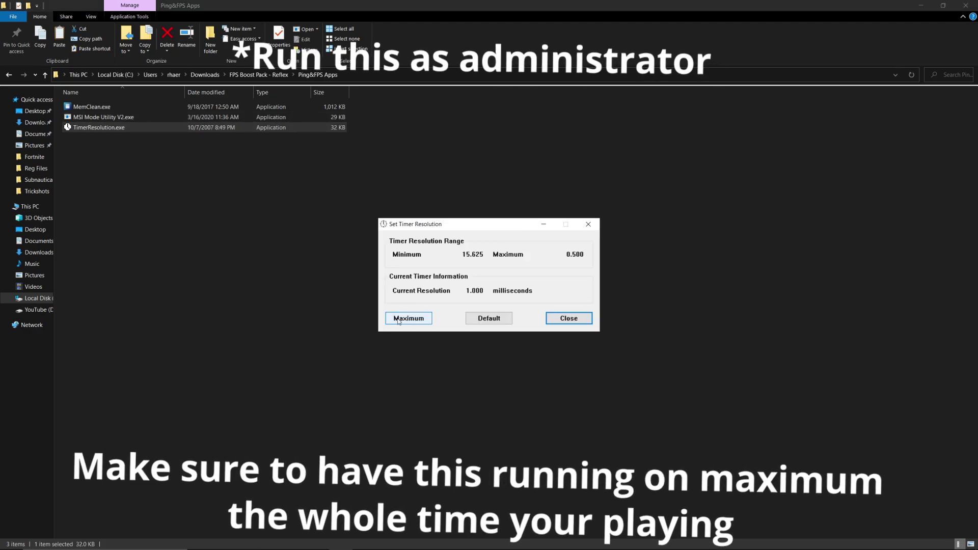
{"action": "left_click", "coordinate": [544, 225]}
- Restore the Set Timer Resolution window, return the resolution to Default, and close the program
{"action": "mouse_move", "coordinate": [332, 540]}
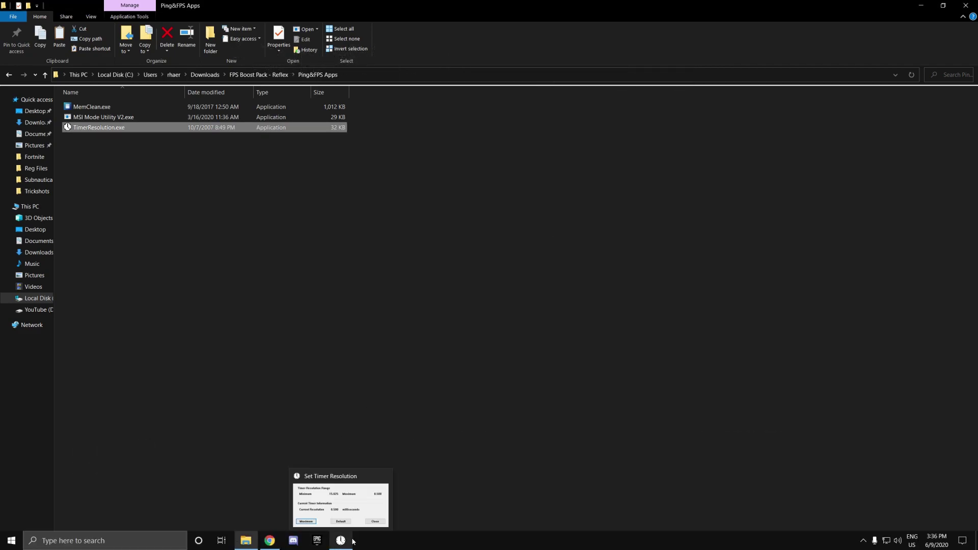
{"action": "left_click", "coordinate": [346, 497]}
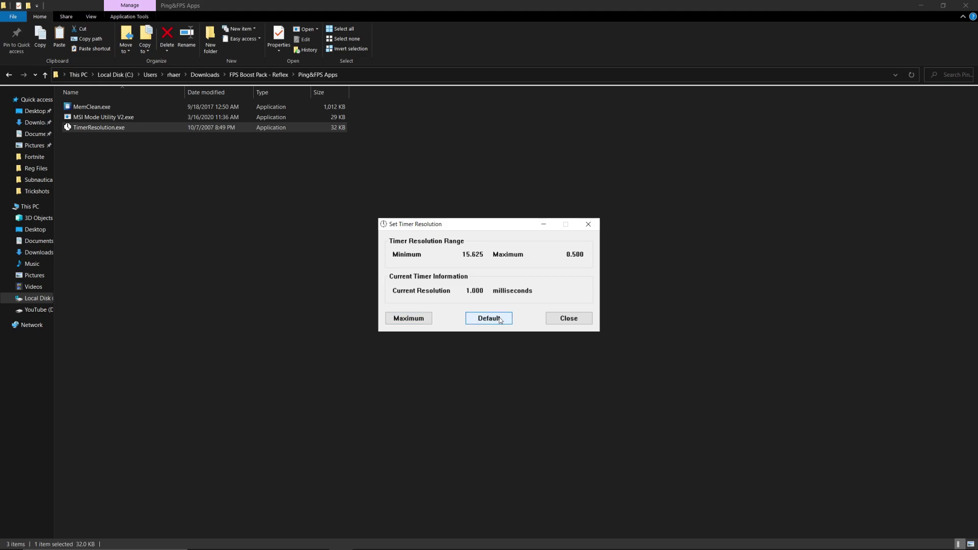
{"action": "left_click", "coordinate": [568, 319]}
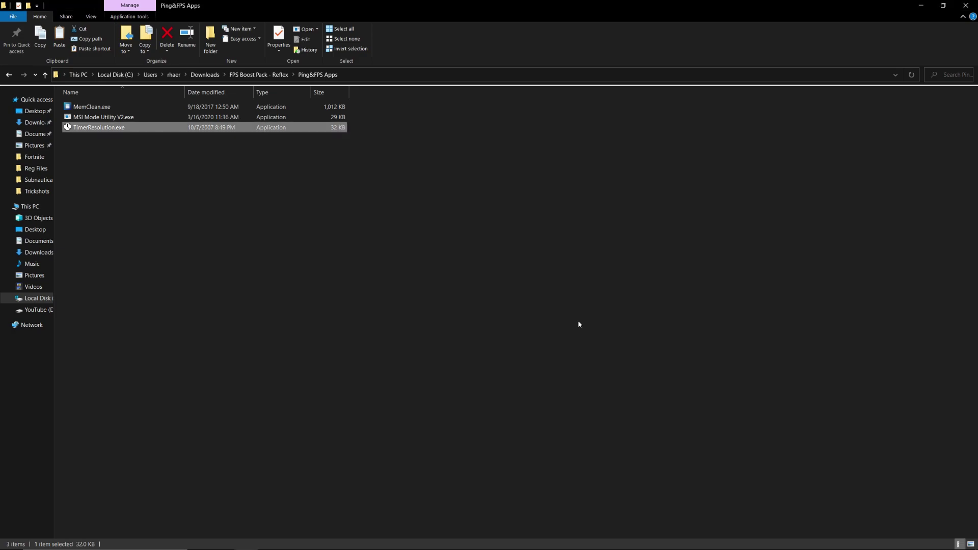
- Run ClearDNSandServices.bat from the pack's Ping_Fps > All Drives folder as administrator and allow it to make changes
{"action": "left_click", "coordinate": [266, 76]}
{"action": "double_click", "coordinate": [245, 127]}
{"action": "double_click", "coordinate": [238, 108]}
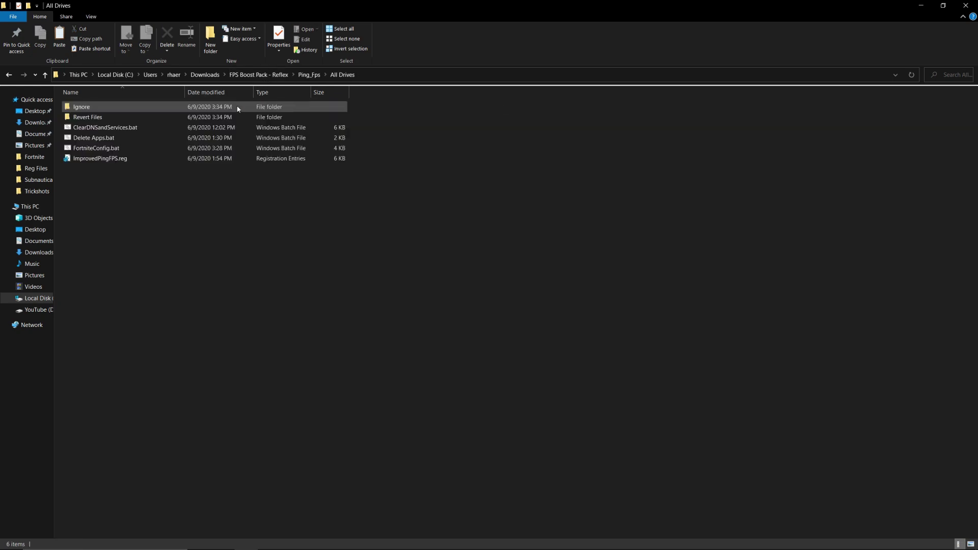
{"action": "left_click", "coordinate": [151, 128]}
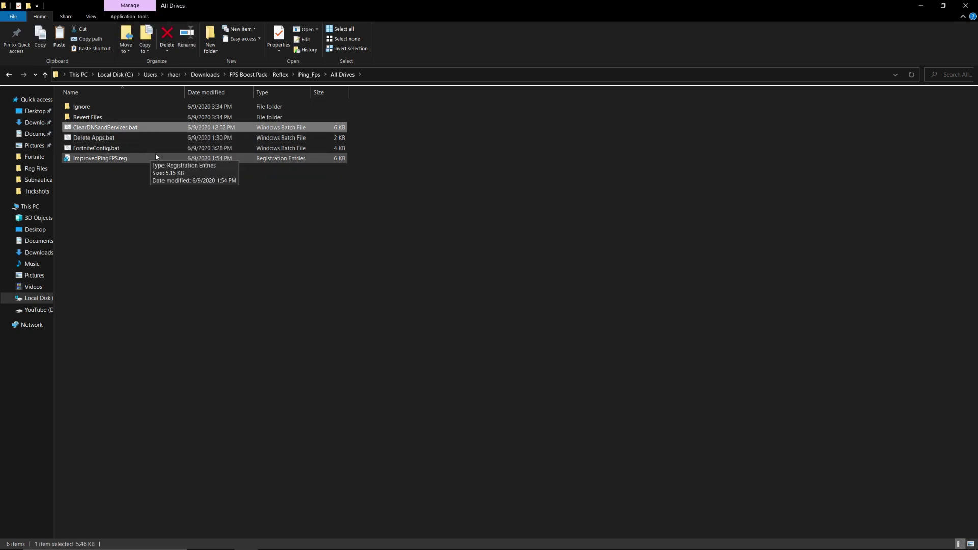
{"action": "right_click", "coordinate": [201, 129]}
{"action": "left_click", "coordinate": [230, 167]}
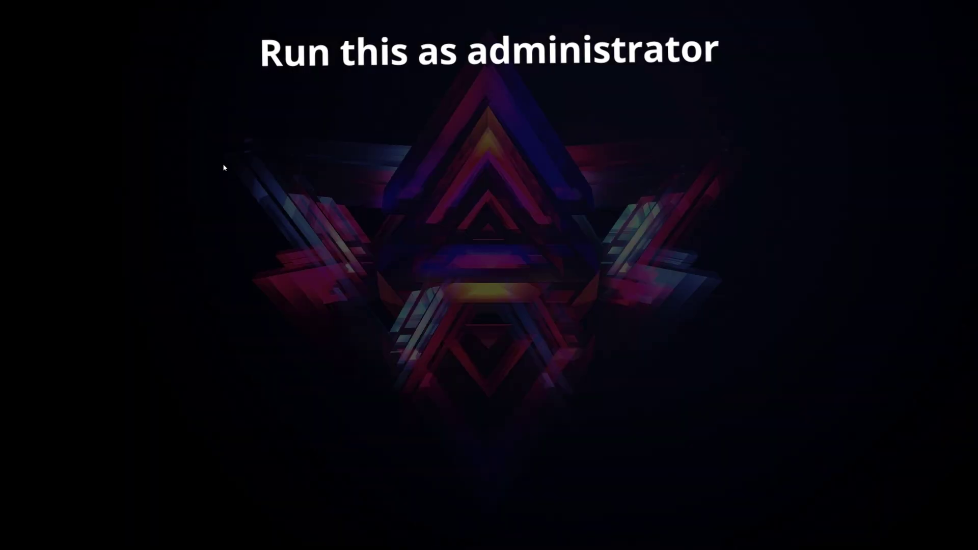
{"action": "left_click", "coordinate": [437, 332]}
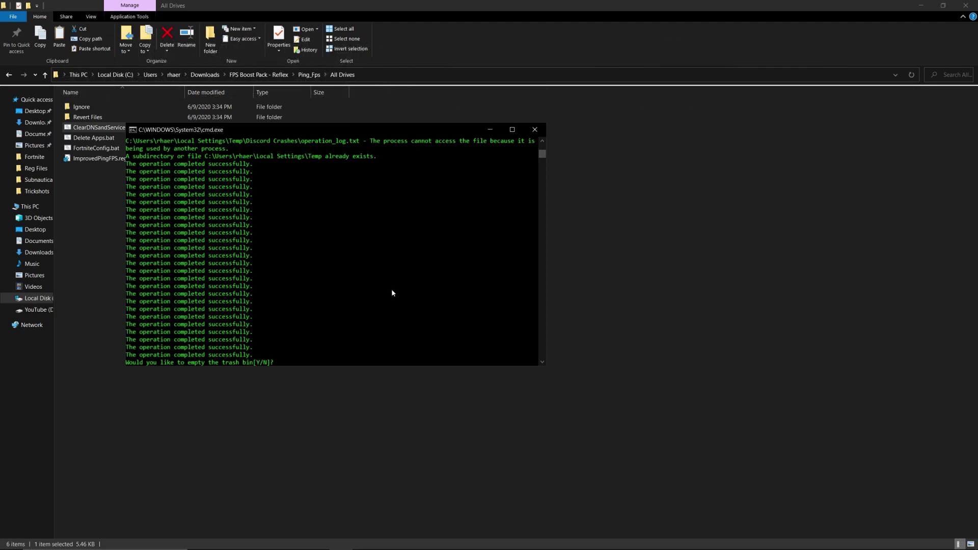
- Answer y to emptying the trash bin, confirm the C: recycle bin deletion with y, and finish the batch script
{"action": "type", "text": "y"}
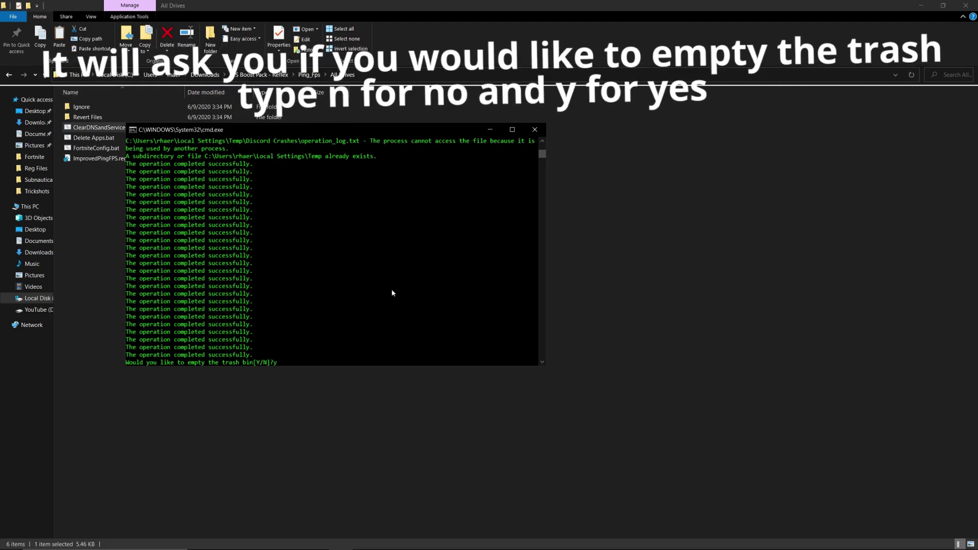
{"action": "key", "text": "Return"}
{"action": "type", "text": "y"}
{"action": "key", "text": "Return"}
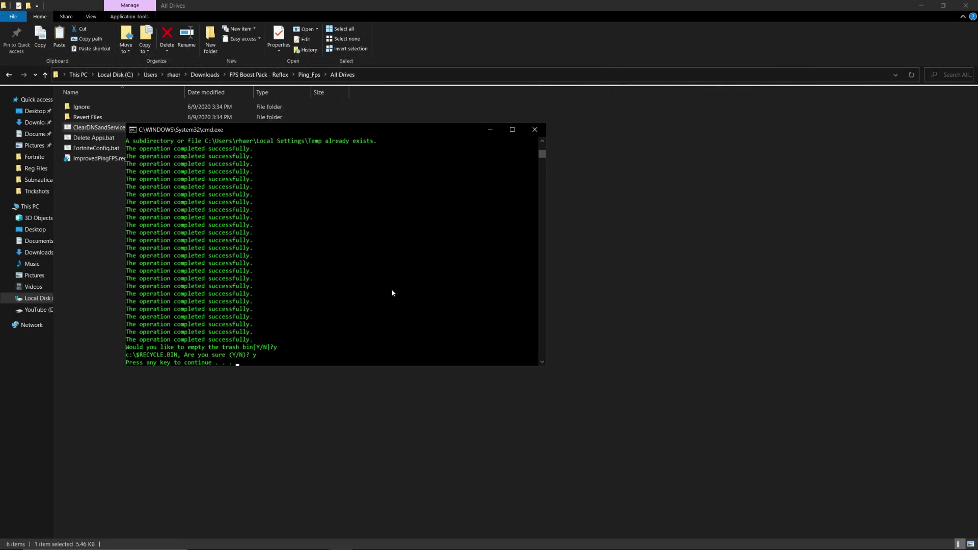
{"action": "key", "text": "Return"}
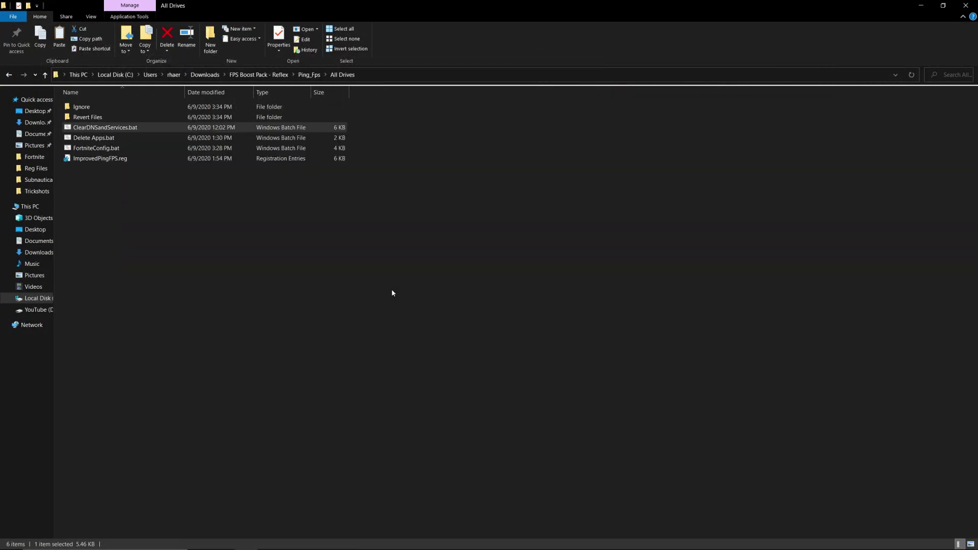
- Open Delete Apps.bat for editing and examine the app names in its removal commands, such as 3DBuilder and WindowsAlarms
{"action": "left_click", "coordinate": [283, 141]}
{"action": "right_click", "coordinate": [277, 139]}
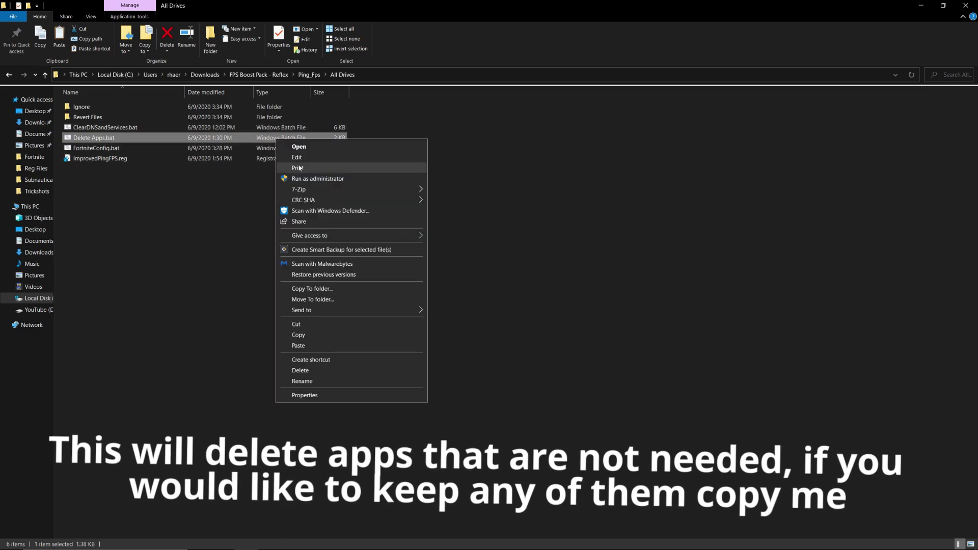
{"action": "left_click", "coordinate": [313, 155]}
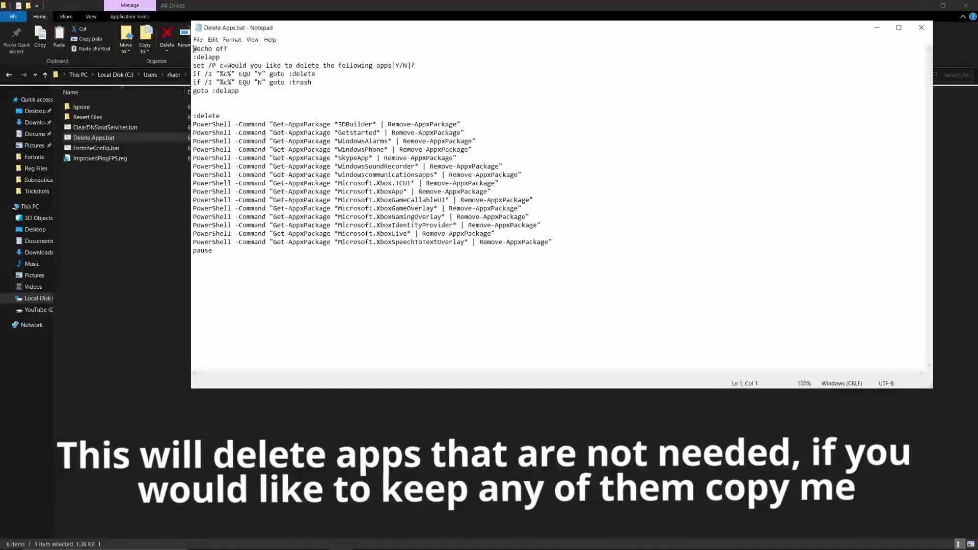
{"action": "left_click_drag", "start_coordinate": [338, 124], "coordinate": [358, 125]}
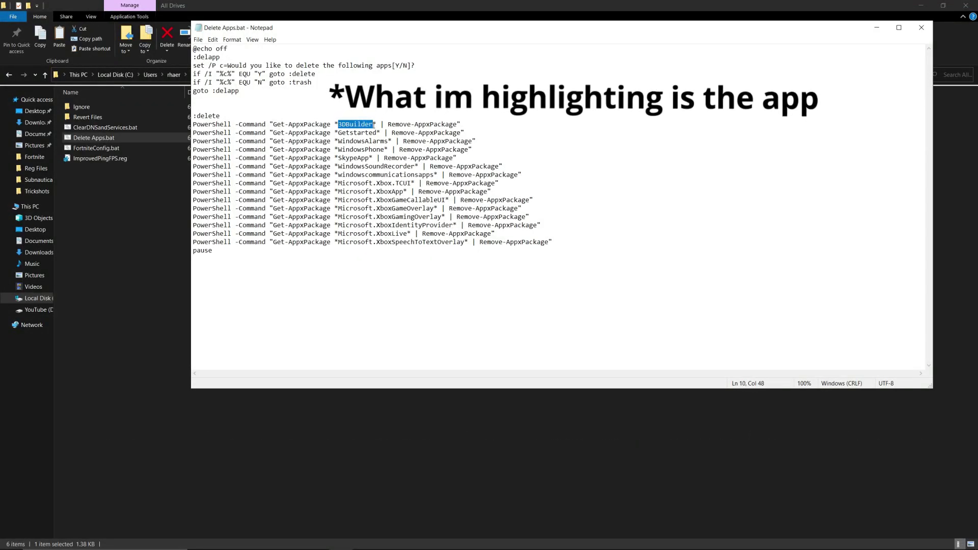
{"action": "left_click", "coordinate": [400, 149]}
{"action": "left_click_drag", "start_coordinate": [341, 141], "coordinate": [389, 142]}
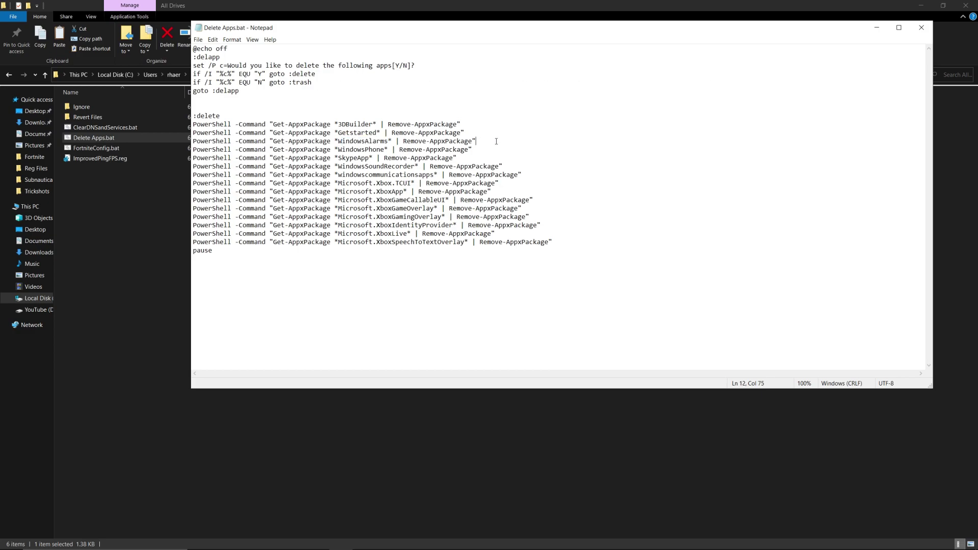
- Delete the whole WindowsAlarms removal line from Delete Apps.bat and save the file
{"action": "left_click_drag", "start_coordinate": [331, 141], "coordinate": [188, 145]}
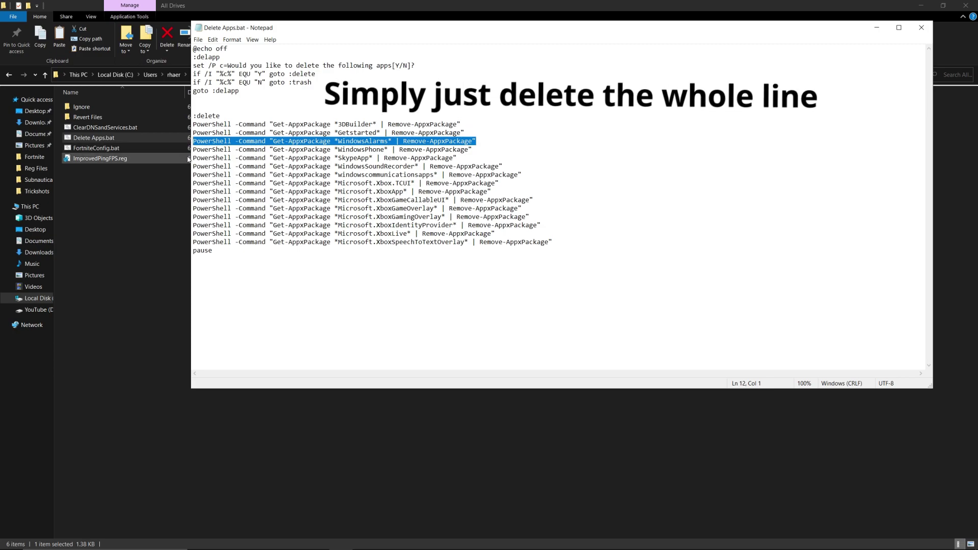
{"action": "key", "text": "Delete"}
{"action": "key", "text": "Delete"}
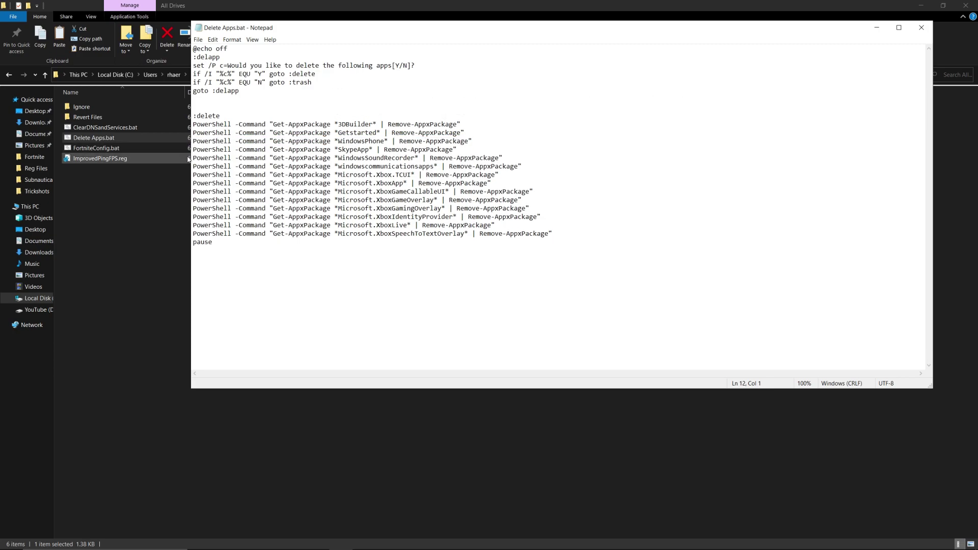
{"action": "left_click", "coordinate": [197, 39]}
{"action": "left_click", "coordinate": [238, 76]}
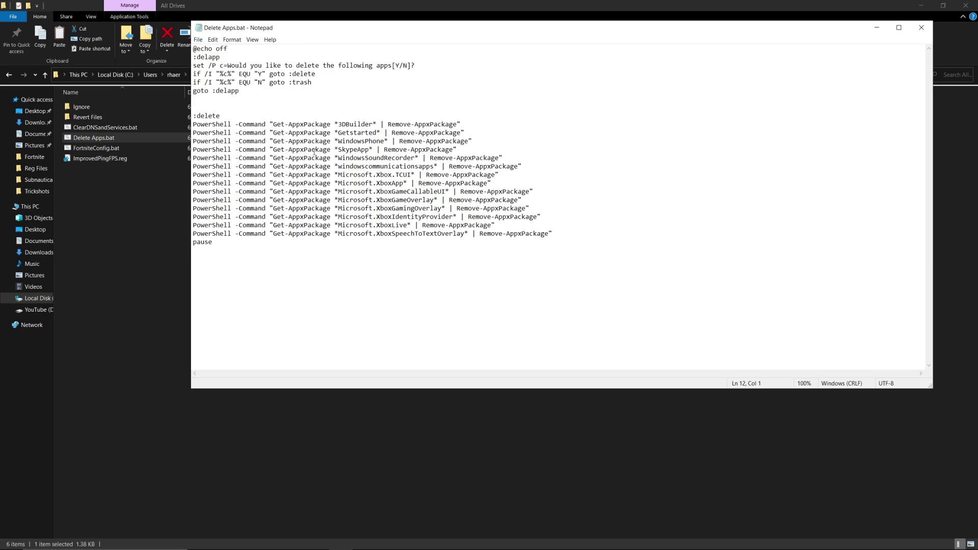
- Undo the deletion of the WindowsAlarms line, then save and close Delete Apps.bat
{"action": "key", "text": "ctrl+z"}
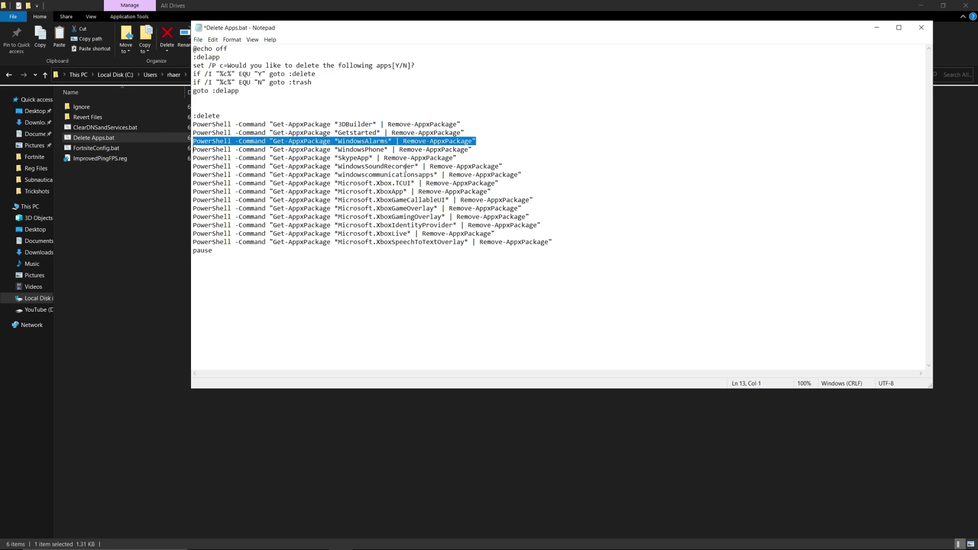
{"action": "left_click", "coordinate": [591, 162]}
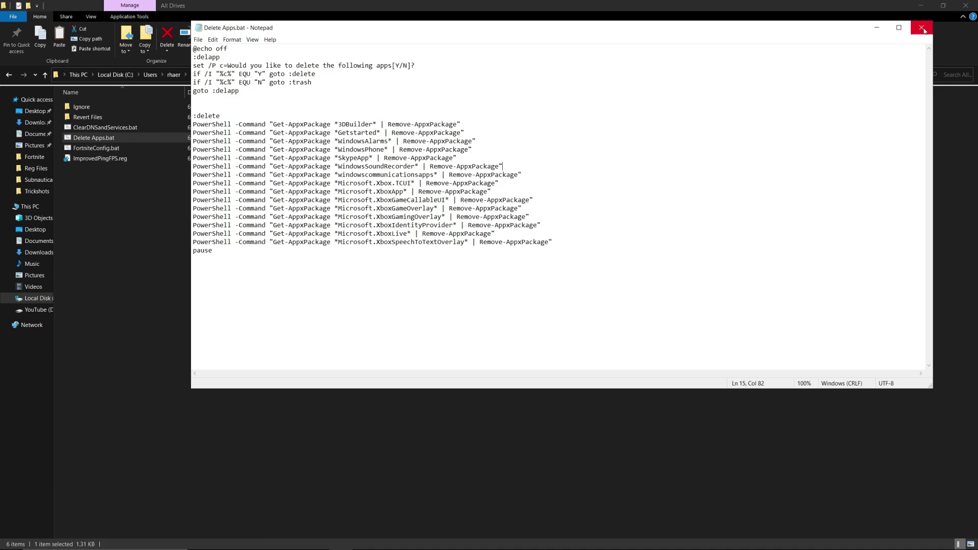
{"action": "left_click", "coordinate": [922, 28]}
- Run Delete Apps.bat as administrator, answer y to deleting the listed apps, and finish the script
{"action": "right_click", "coordinate": [258, 137]}
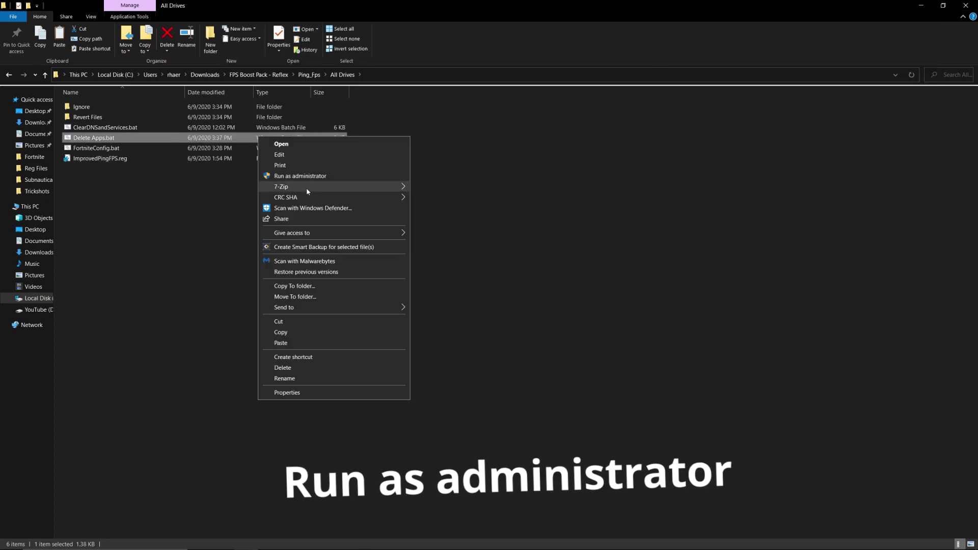
{"action": "left_click", "coordinate": [307, 178]}
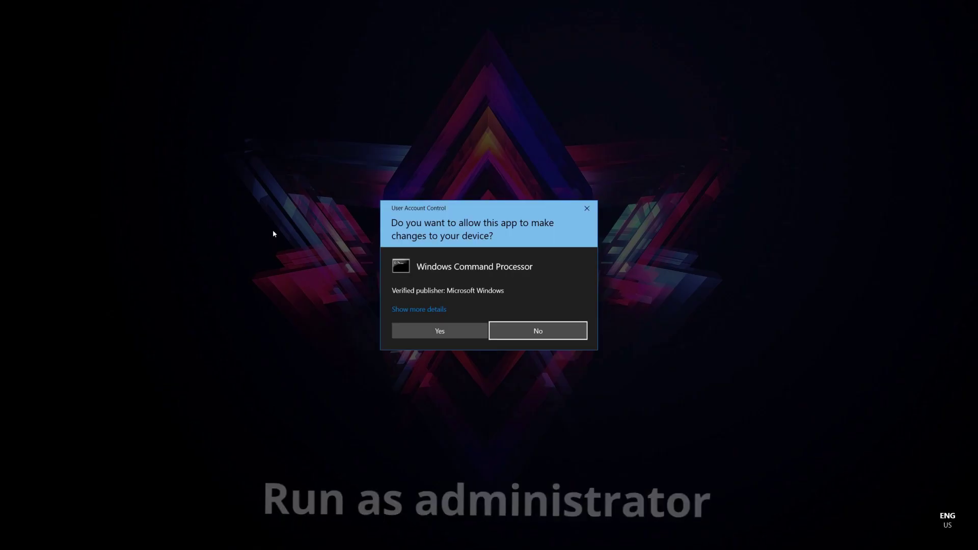
{"action": "left_click", "coordinate": [427, 329]}
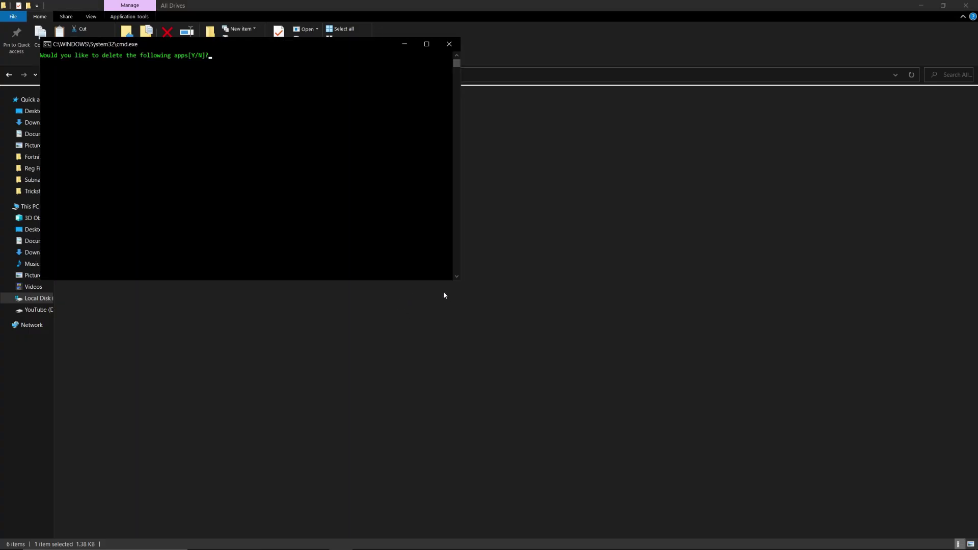
{"action": "type", "text": "y"}
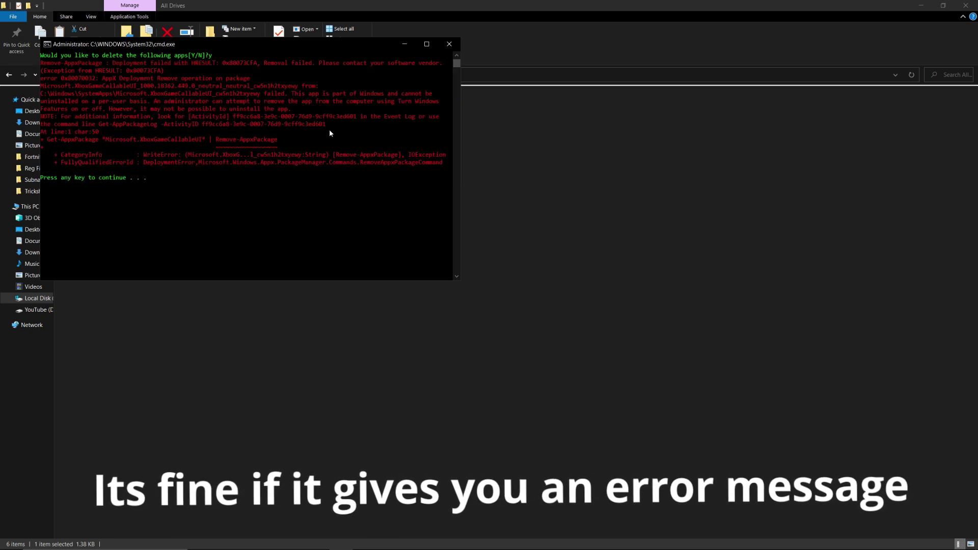
{"action": "key", "text": "Return"}
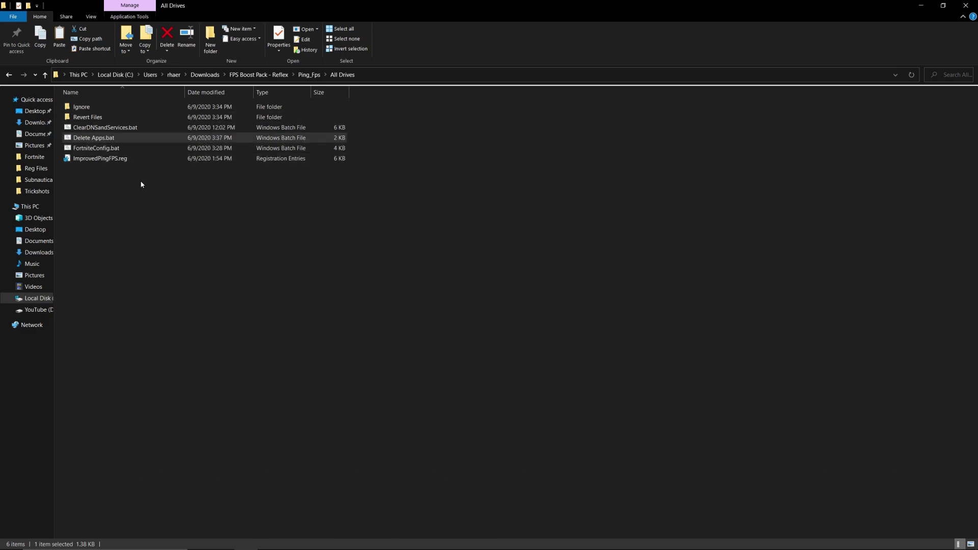
- Run FortniteConfig.bat as administrator and allow it to make changes to the device
{"action": "left_click", "coordinate": [145, 148]}
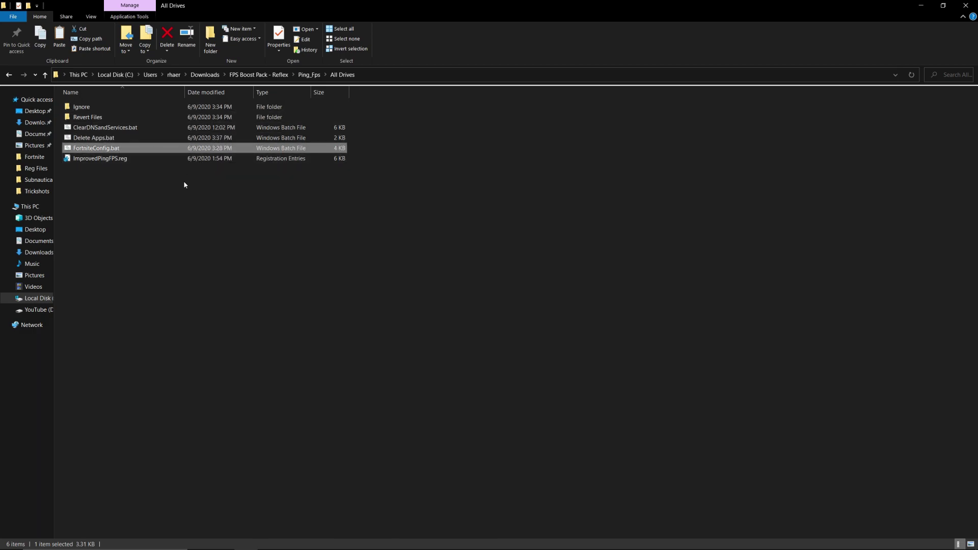
{"action": "right_click", "coordinate": [212, 158]}
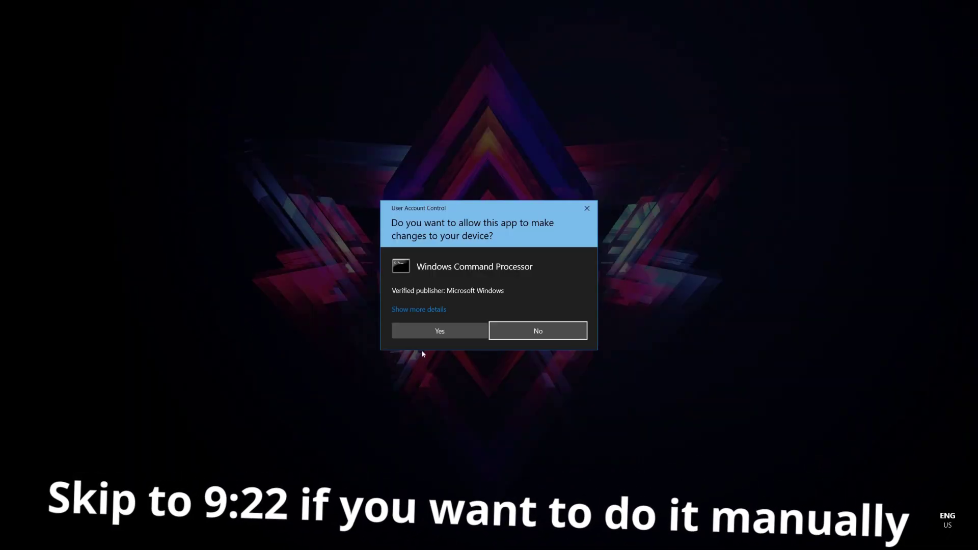
{"action": "left_click", "coordinate": [450, 334]}
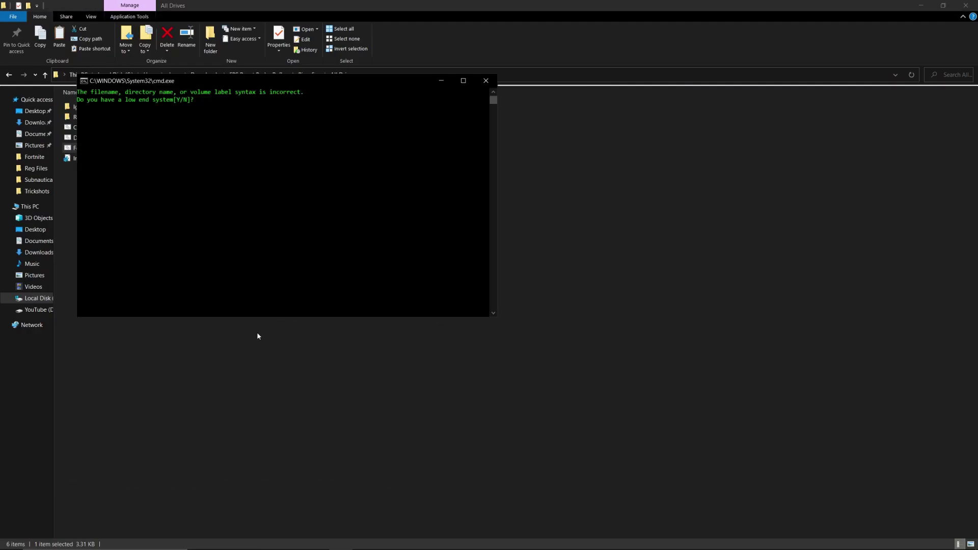
- Answer n to low end, n to medium end and y to high end system, and decline launching Fortnite with n
{"action": "key", "text": "Return"}
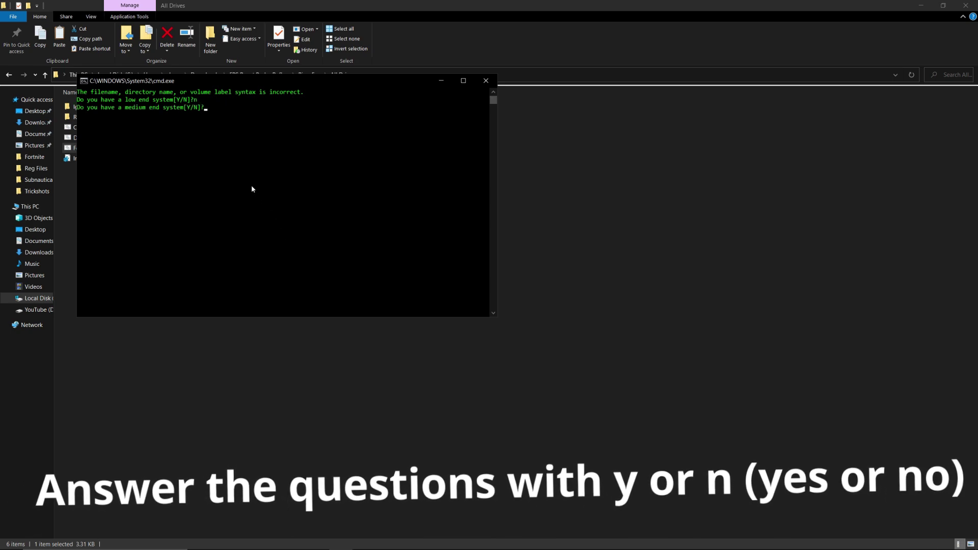
{"action": "type", "text": "n"}
{"action": "key", "text": "Return"}
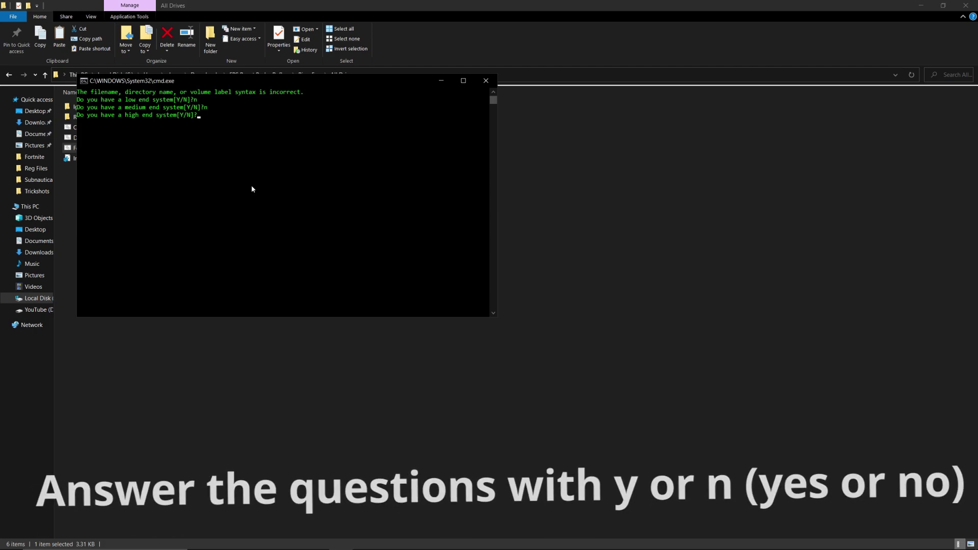
{"action": "type", "text": "y"}
{"action": "key", "text": "Return"}
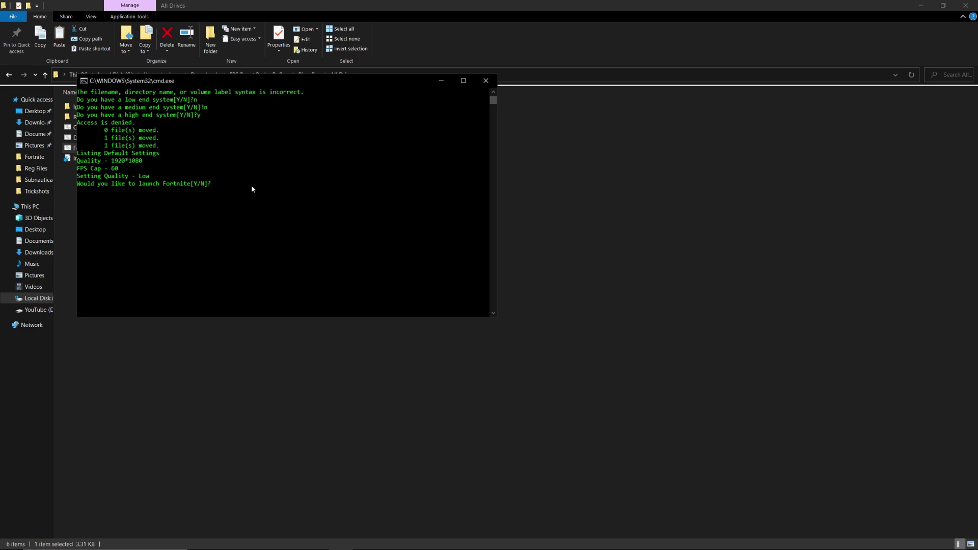
{"action": "type", "text": "n"}
{"action": "key", "text": "Return"}
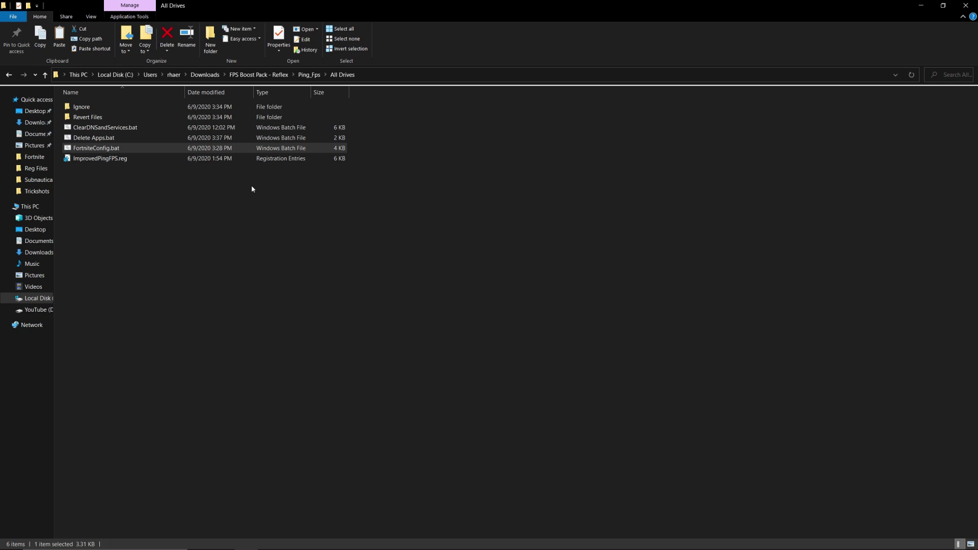
- Merge ImprovedPingFPS.reg into the registry, allowing the changes and confirming the prompts
{"action": "left_click", "coordinate": [107, 158]}
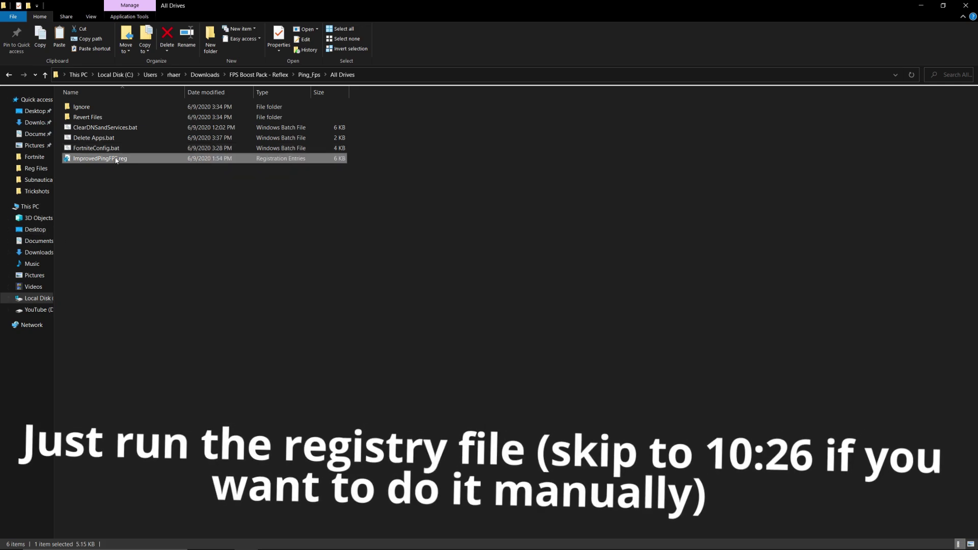
{"action": "double_click", "coordinate": [271, 159]}
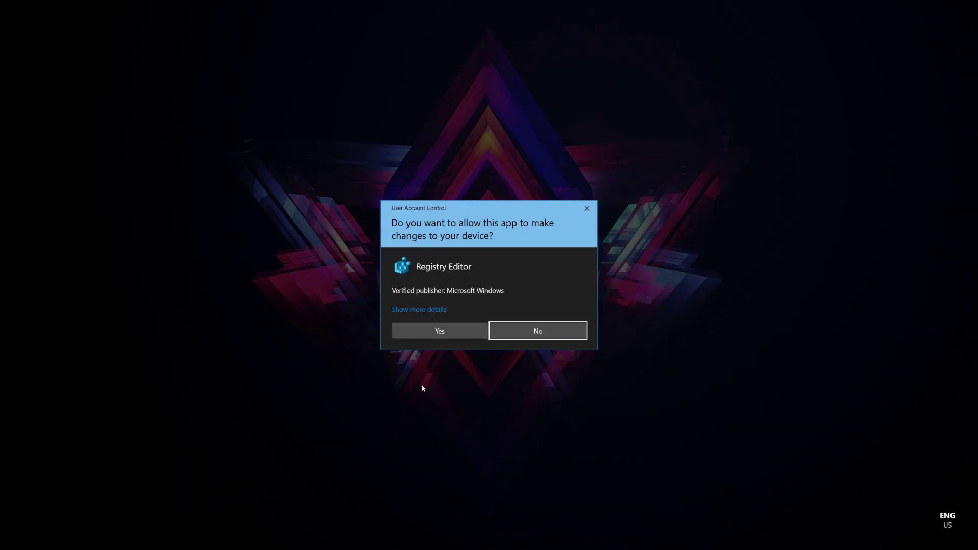
{"action": "left_click", "coordinate": [449, 334]}
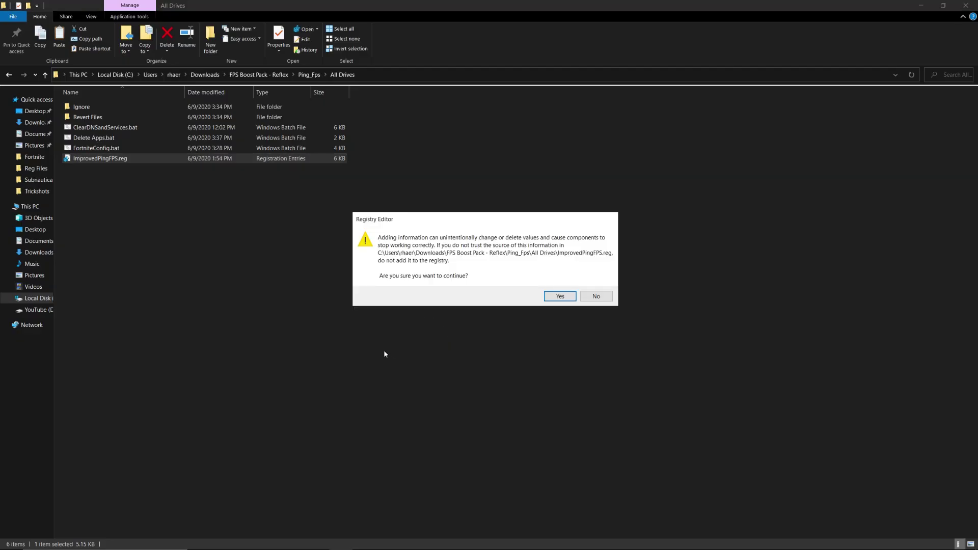
{"action": "left_click", "coordinate": [573, 298]}
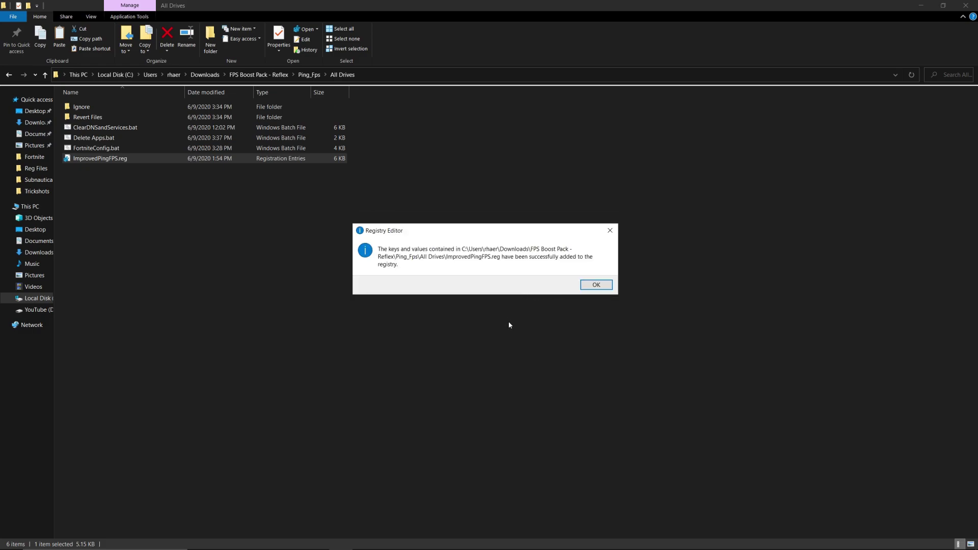
{"action": "left_click", "coordinate": [596, 284]}
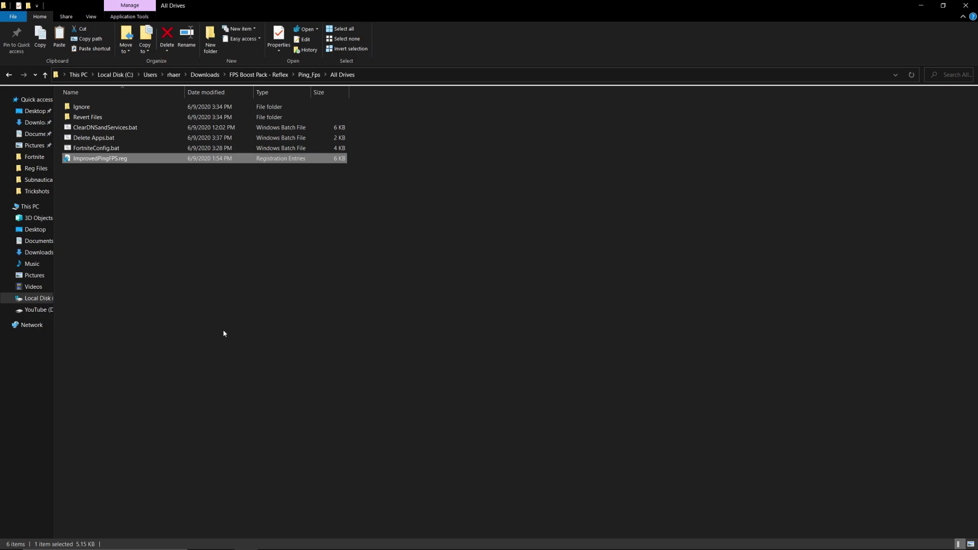
- Copy GameUserSettings.ini from the High folder inside All Drives > Ignore
{"action": "key", "text": "alt+Up"}
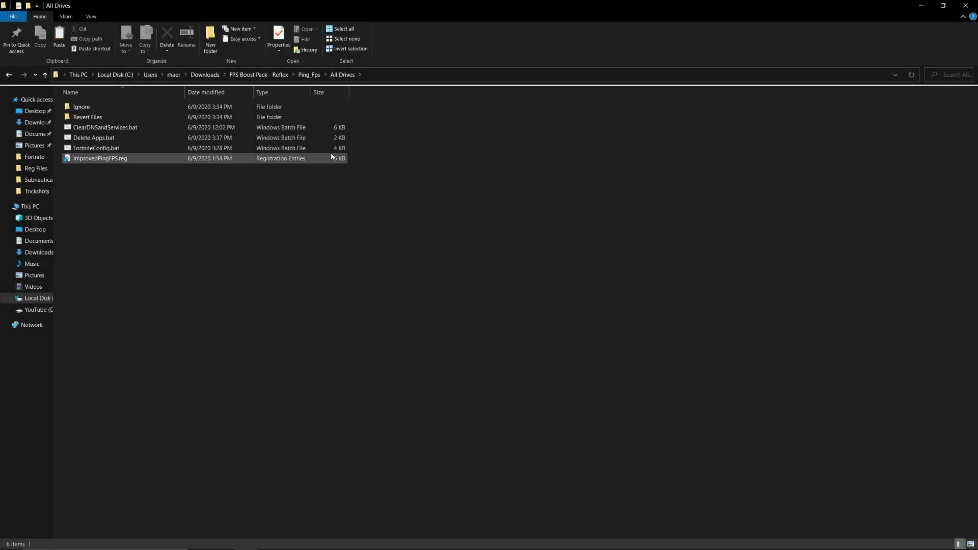
{"action": "double_click", "coordinate": [270, 108]}
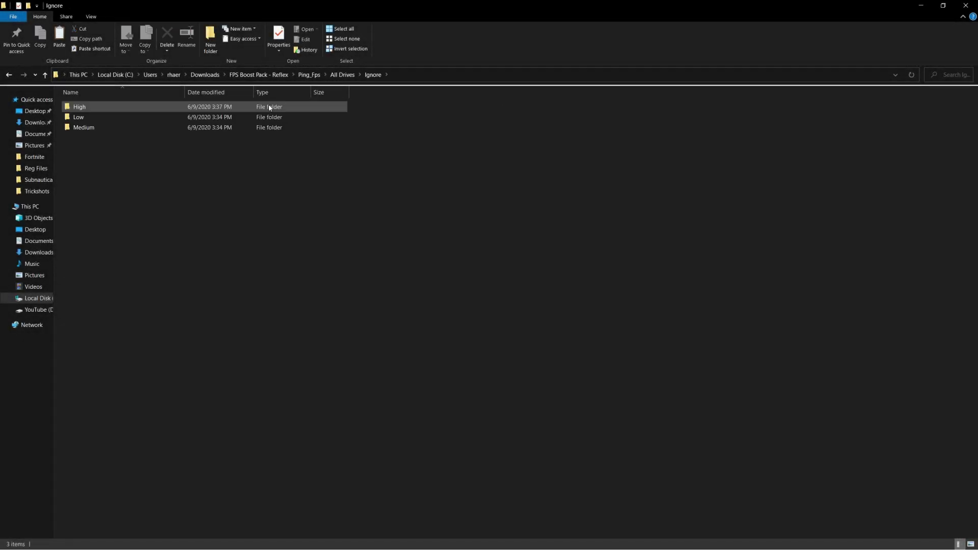
{"action": "double_click", "coordinate": [115, 106]}
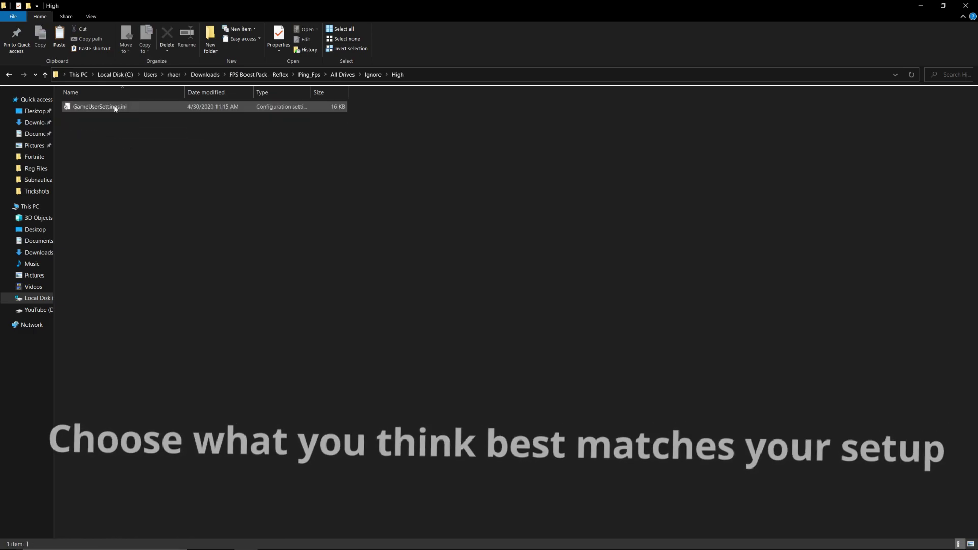
{"action": "left_click", "coordinate": [201, 107]}
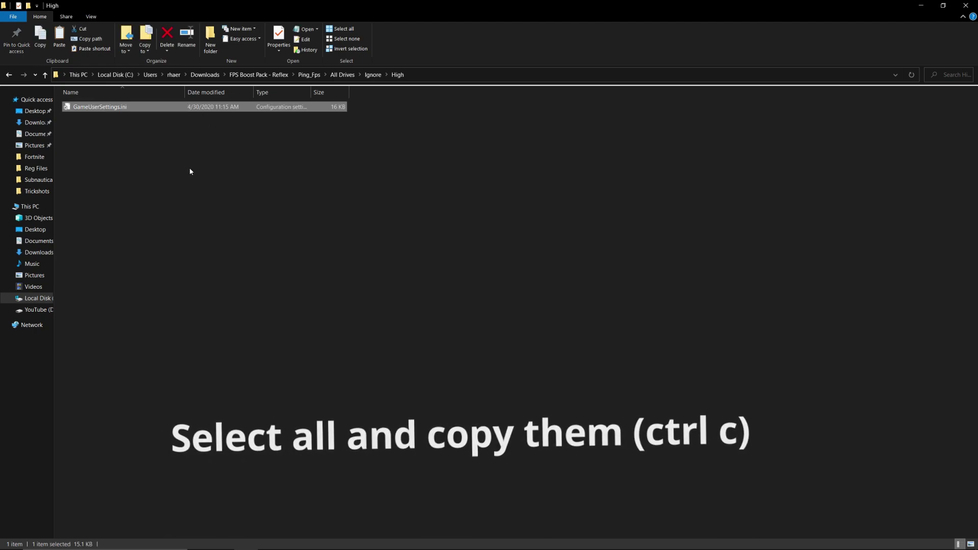
{"action": "right_click", "coordinate": [193, 108]}
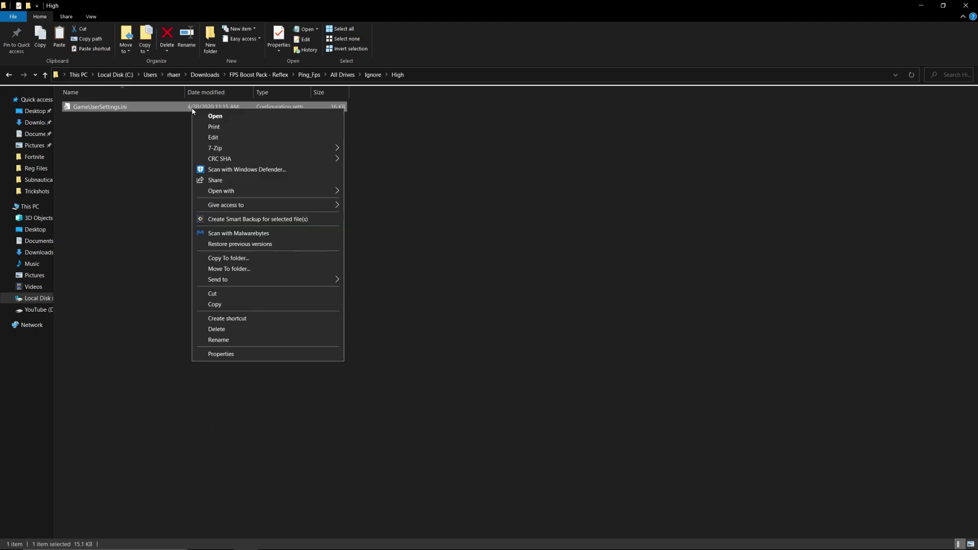
{"action": "left_click", "coordinate": [237, 307]}
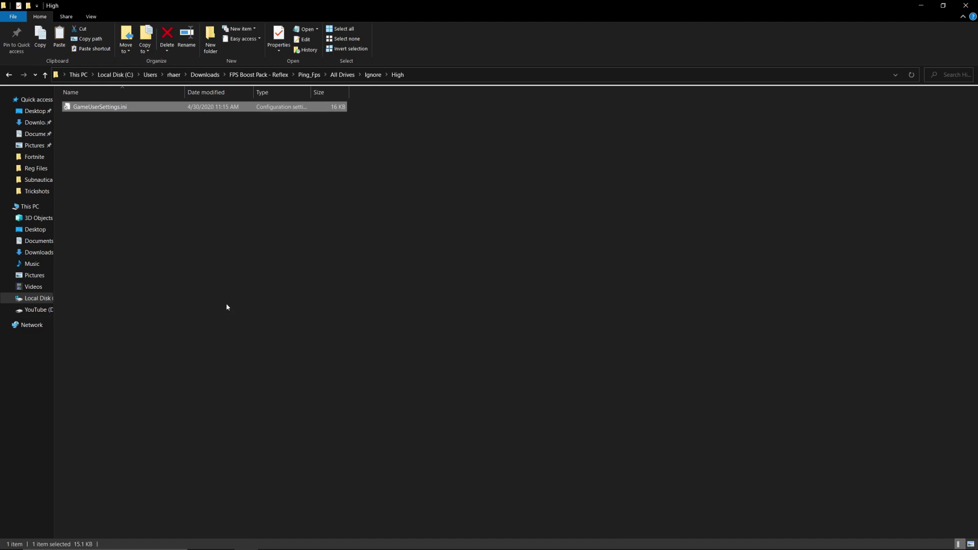
- Go to the AppData folder inside the user's profile folder under Users on Local Disk (C:)
{"action": "left_click", "coordinate": [42, 299]}
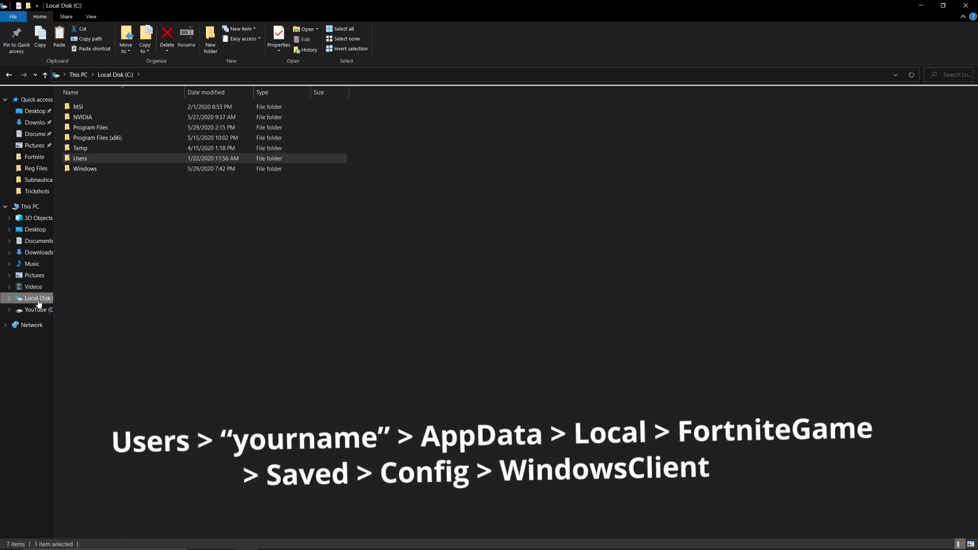
{"action": "double_click", "coordinate": [150, 159]}
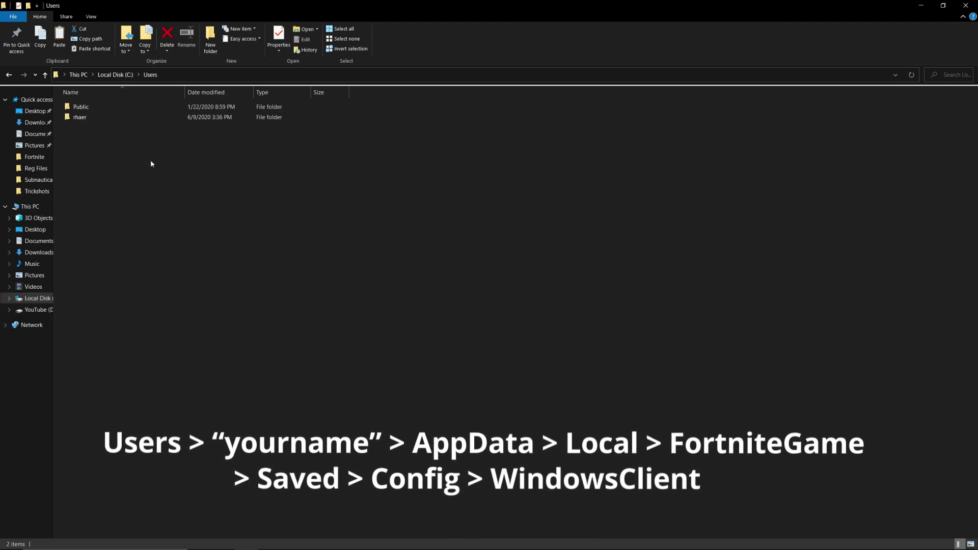
{"action": "double_click", "coordinate": [122, 119]}
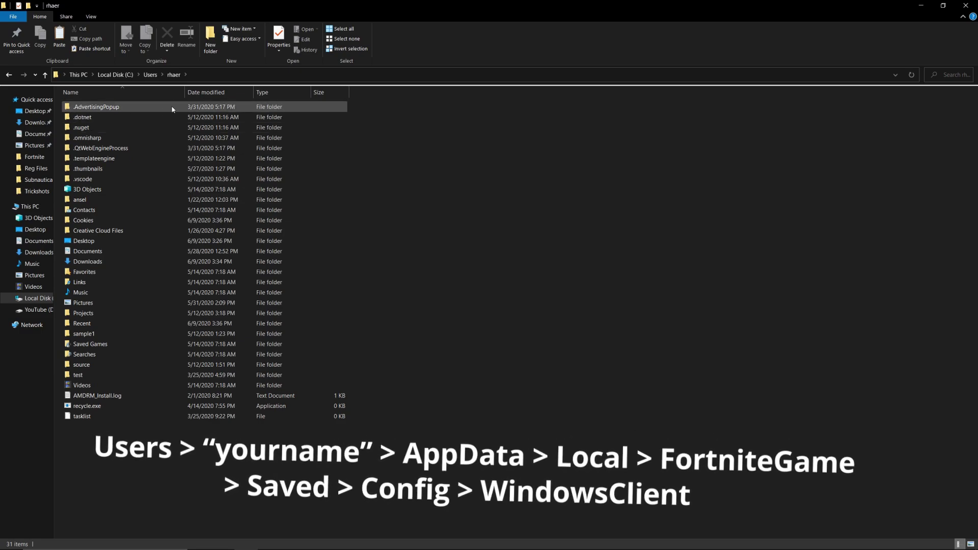
{"action": "left_click", "coordinate": [188, 75]}
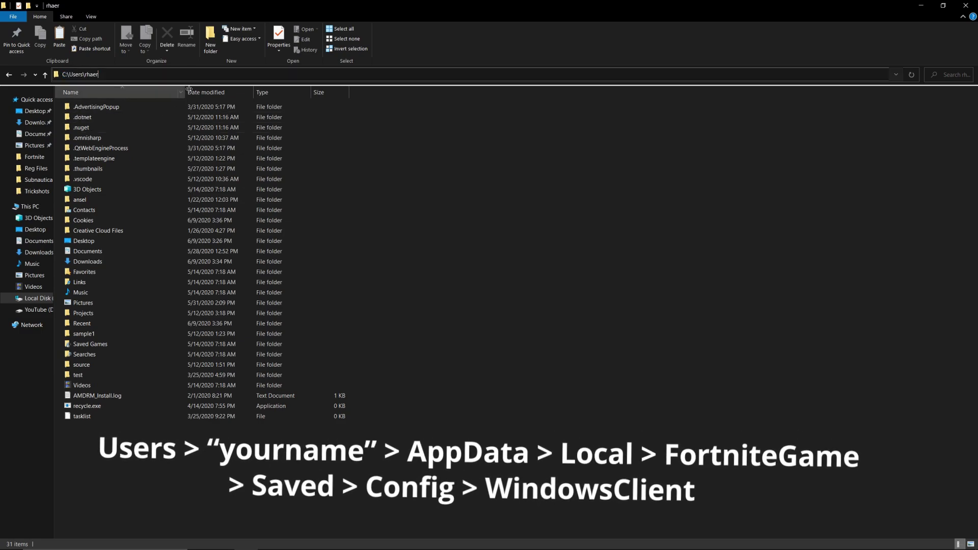
{"action": "type", "text": "\\App"}
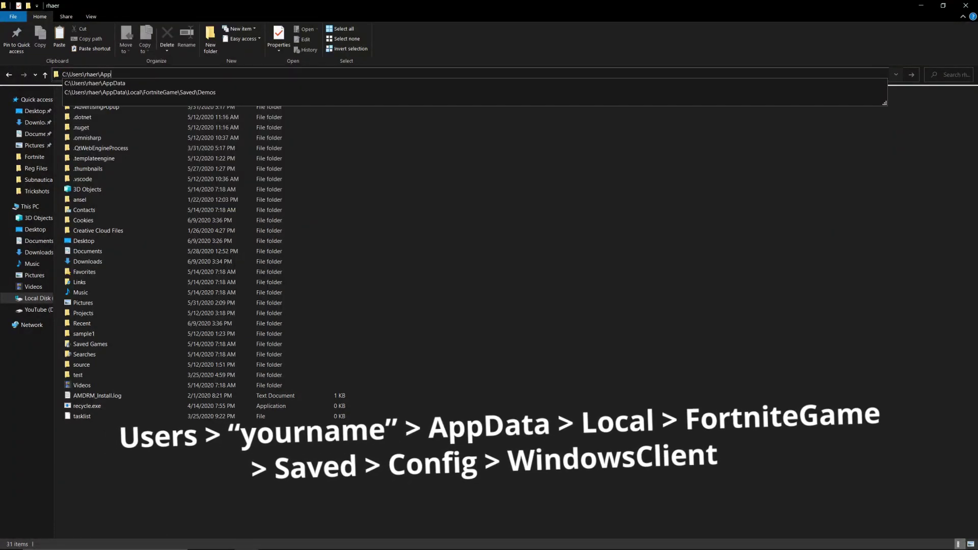
{"action": "left_click", "coordinate": [137, 84]}
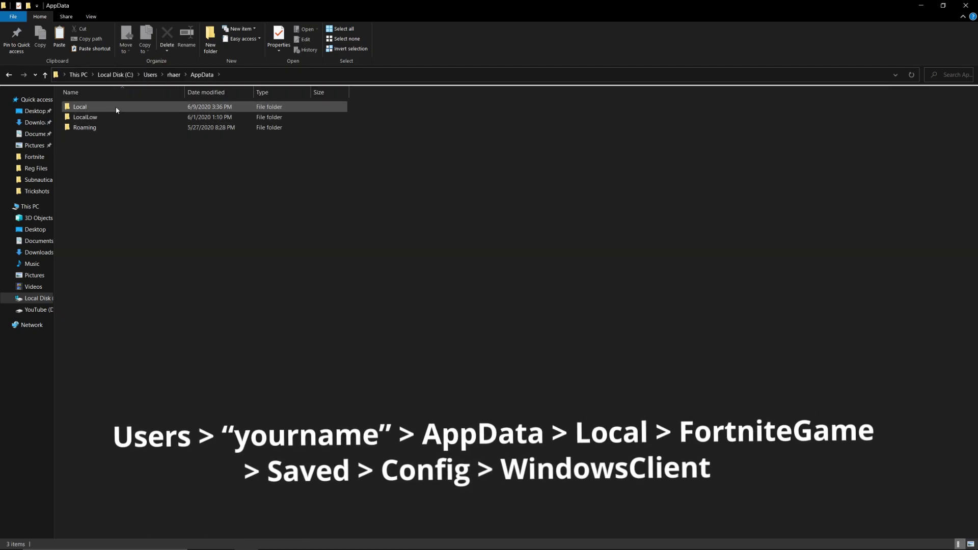
- Open the WindowsClient folder under Local > FortniteGame > Saved > Config
{"action": "double_click", "coordinate": [115, 107]}
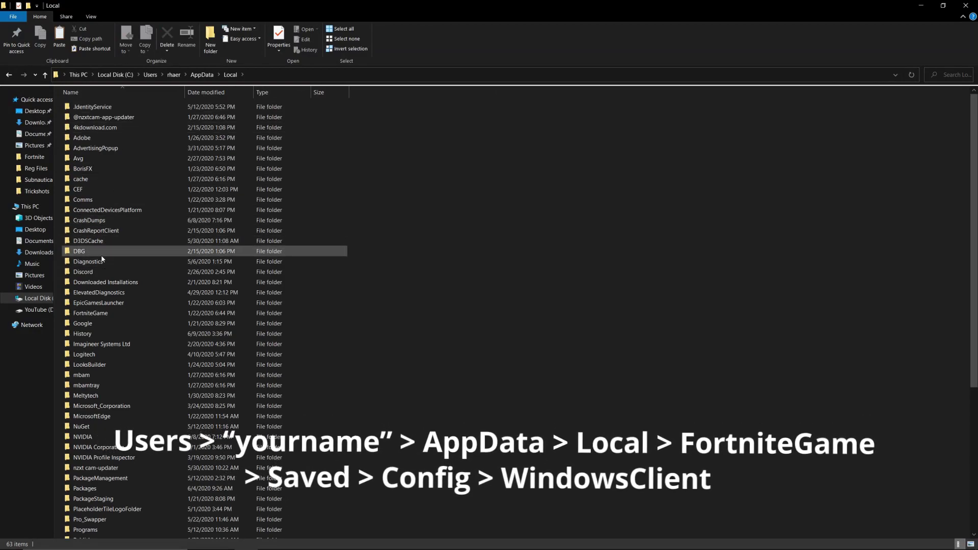
{"action": "double_click", "coordinate": [90, 314]}
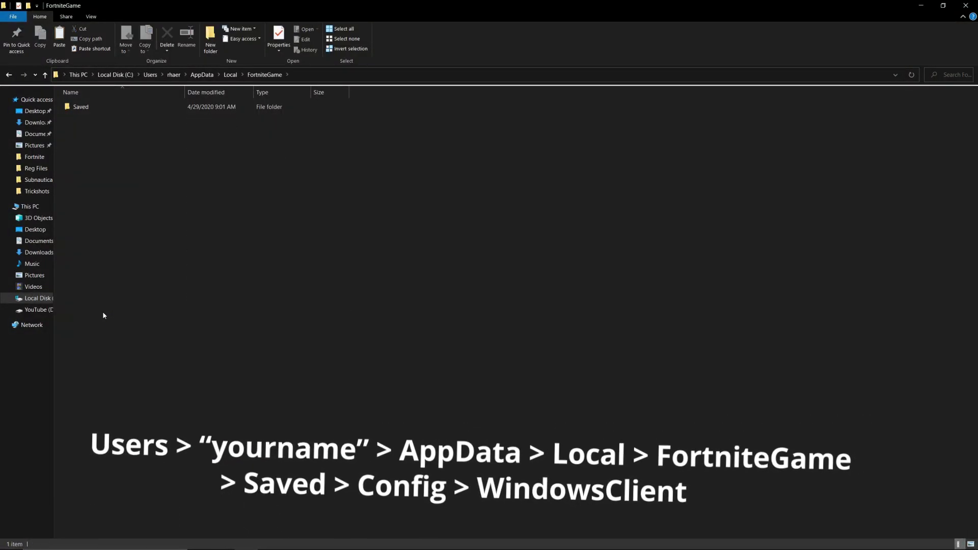
{"action": "double_click", "coordinate": [243, 107]}
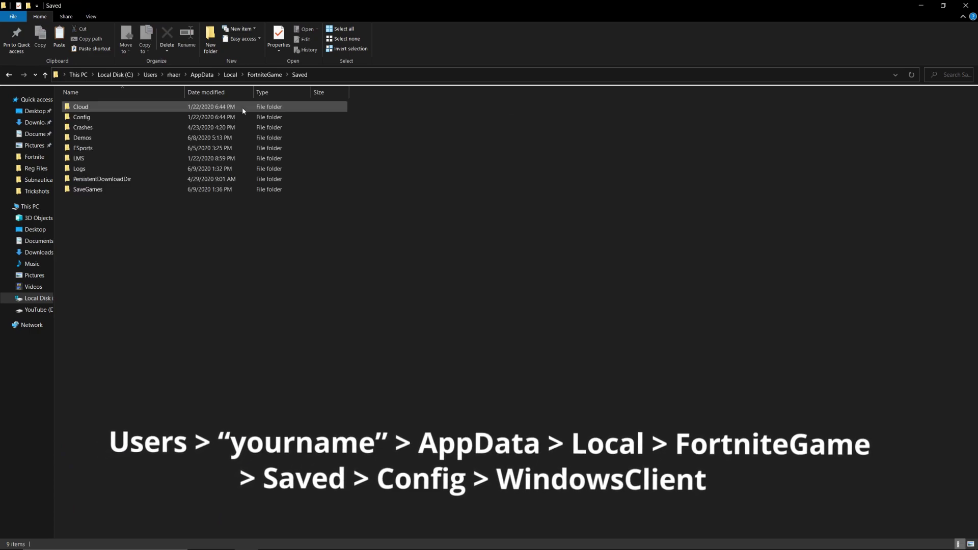
{"action": "double_click", "coordinate": [137, 120]}
{"action": "double_click", "coordinate": [137, 120]}
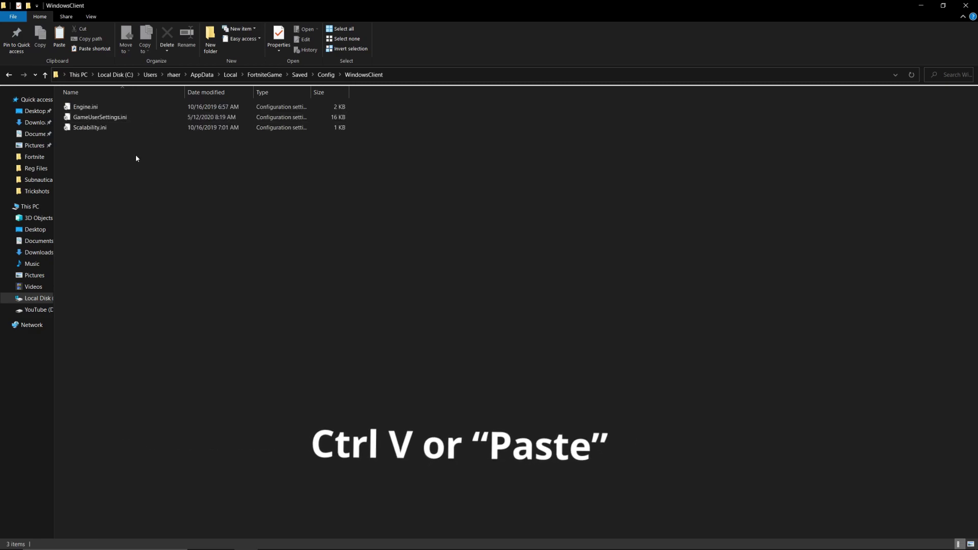
- Paste the copied GameUserSettings.ini into the WindowsClient folder, replacing the existing file
{"action": "right_click", "coordinate": [134, 173]}
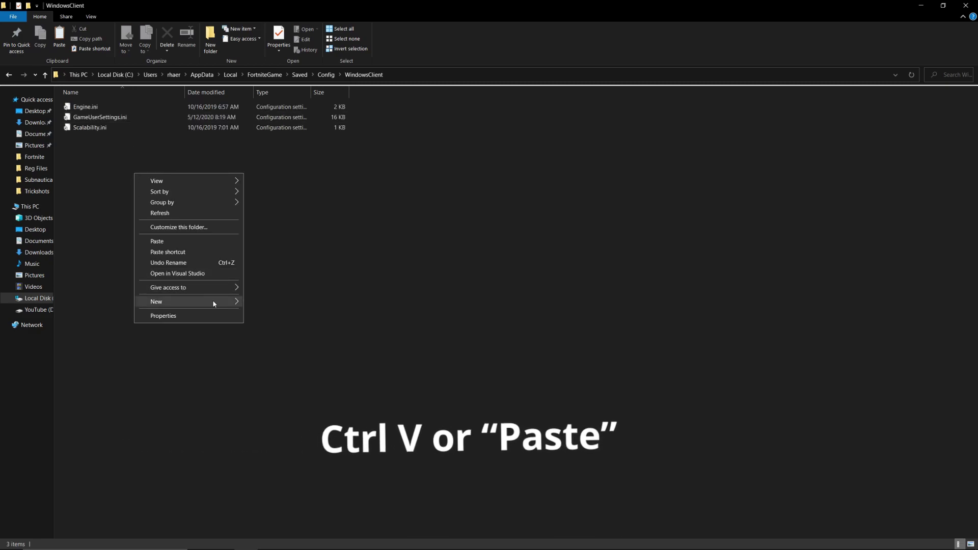
{"action": "left_click", "coordinate": [187, 242]}
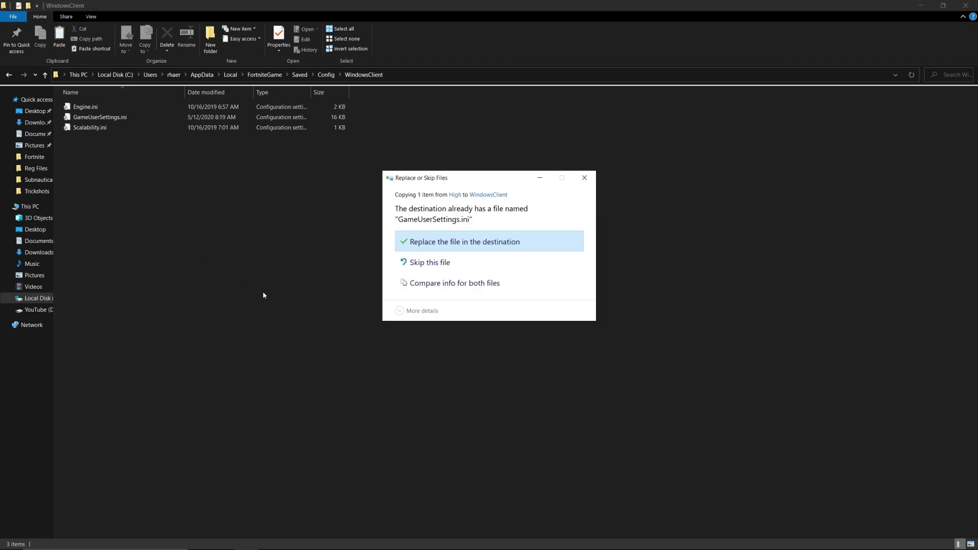
{"action": "left_click", "coordinate": [496, 246]}
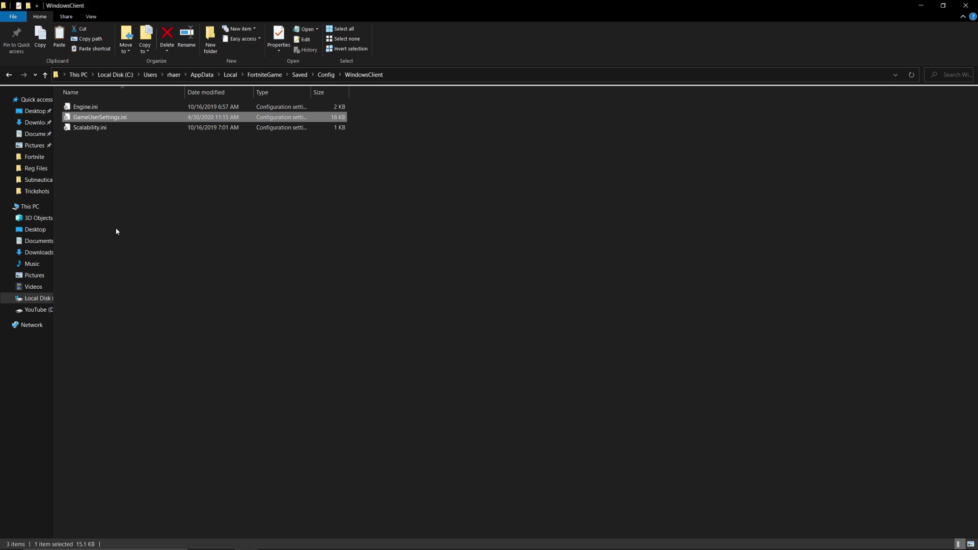
- Open ImprovedPingFPS.reg from the All Drives folder for editing and select the path HKEY_CURRENT_USER\Software\Microsoft\Windows\CurrentVersion\Policies\Explorer without its brackets
{"action": "left_click", "coordinate": [48, 255]}
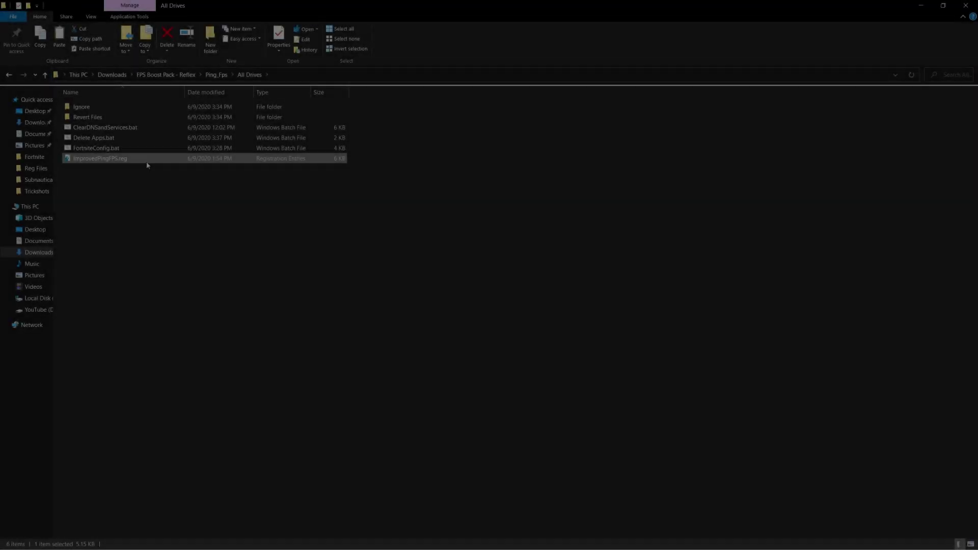
{"action": "right_click", "coordinate": [157, 160]}
{"action": "left_click", "coordinate": [180, 179]}
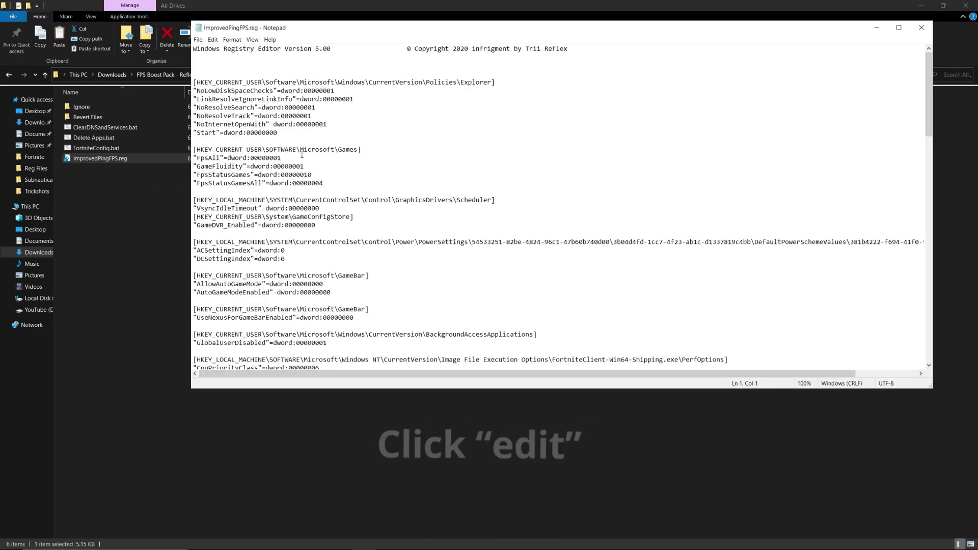
{"action": "left_click_drag", "start_coordinate": [198, 82], "coordinate": [491, 82]}
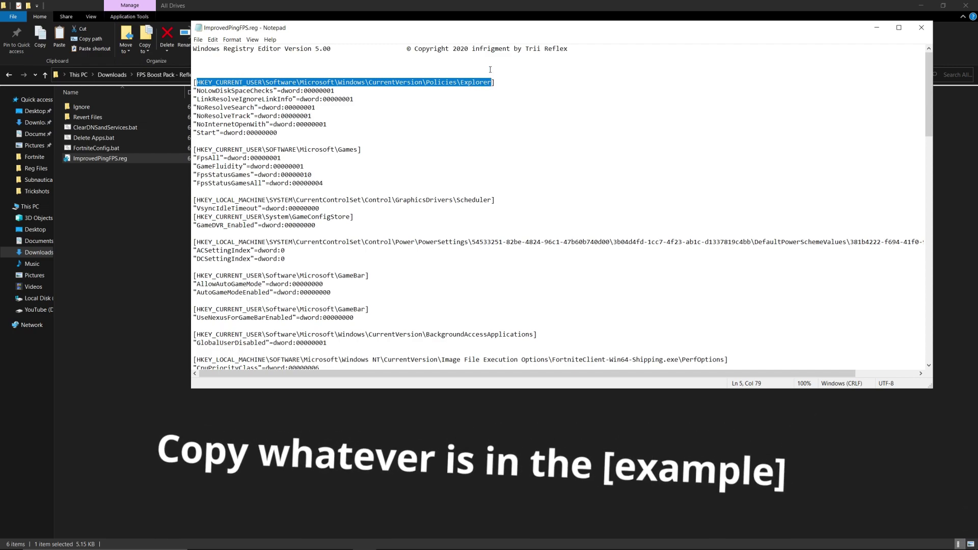
- Search Windows for "reg" and launch Registry Editor
{"action": "left_click", "coordinate": [80, 546]}
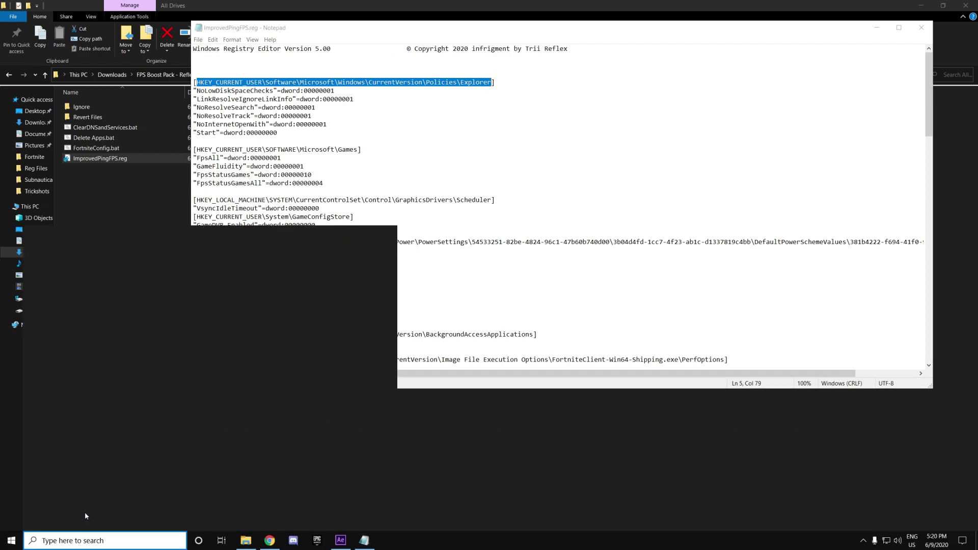
{"action": "type", "text": "res"}
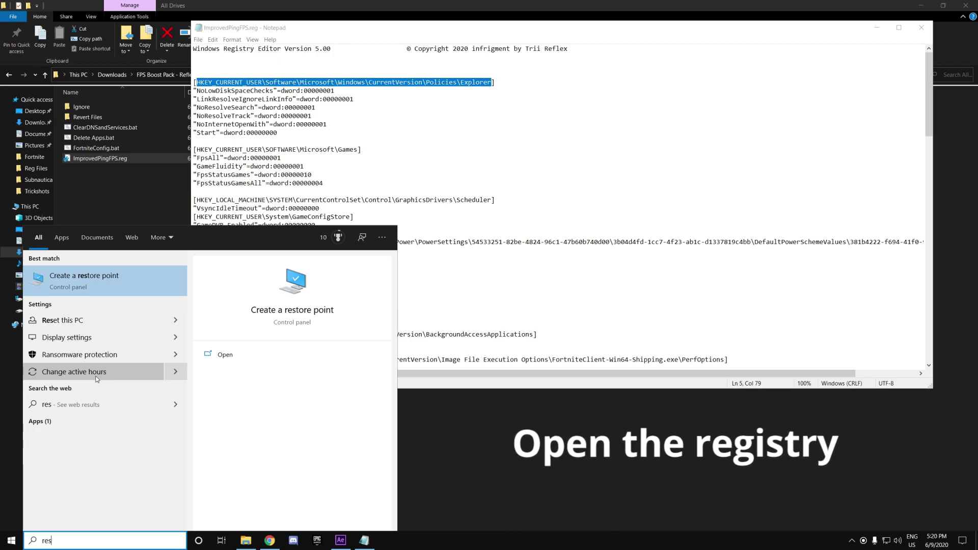
{"action": "key", "text": "BackSpace"}
{"action": "type", "text": "g"}
{"action": "left_click", "coordinate": [78, 288]}
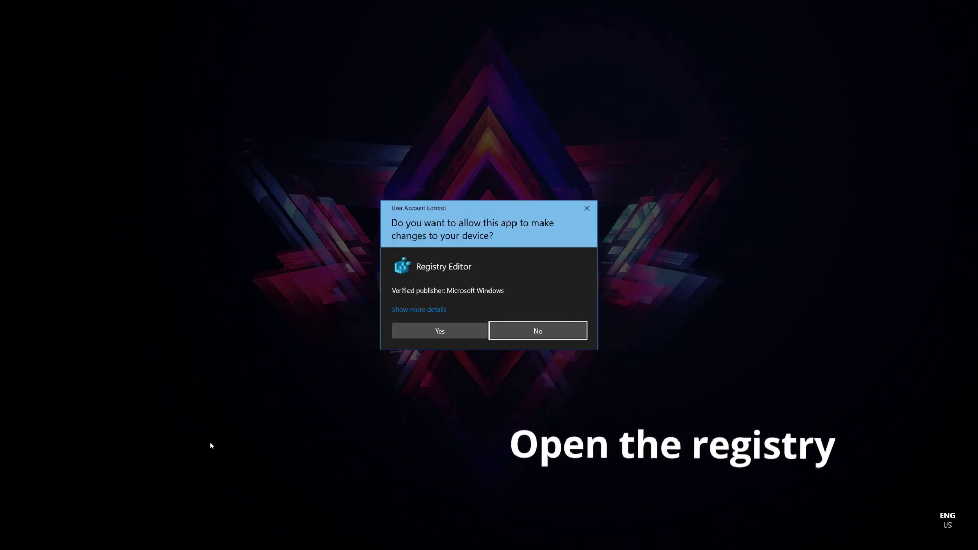